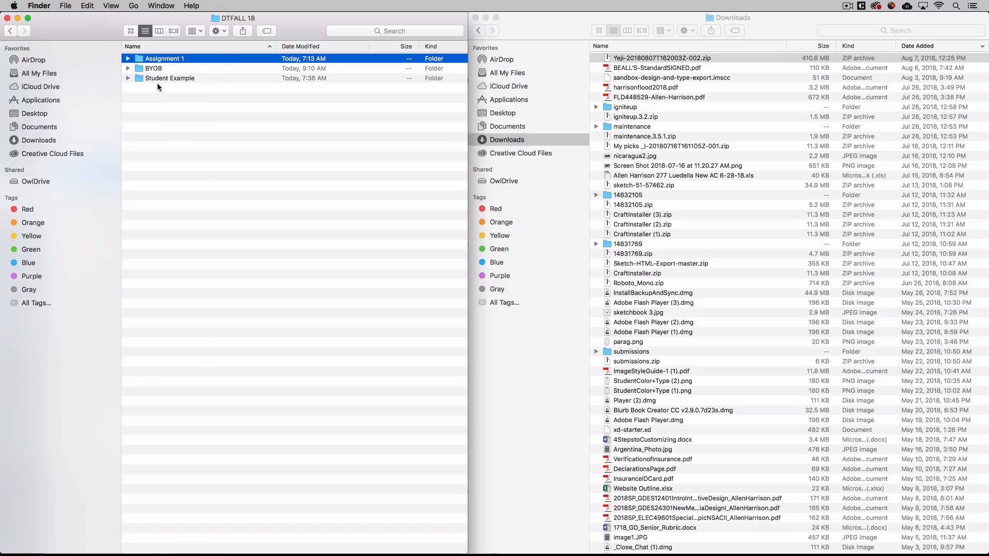
Expand and collapse the BYOB folder in Finder, then switch to Chrome.
click(142, 70)
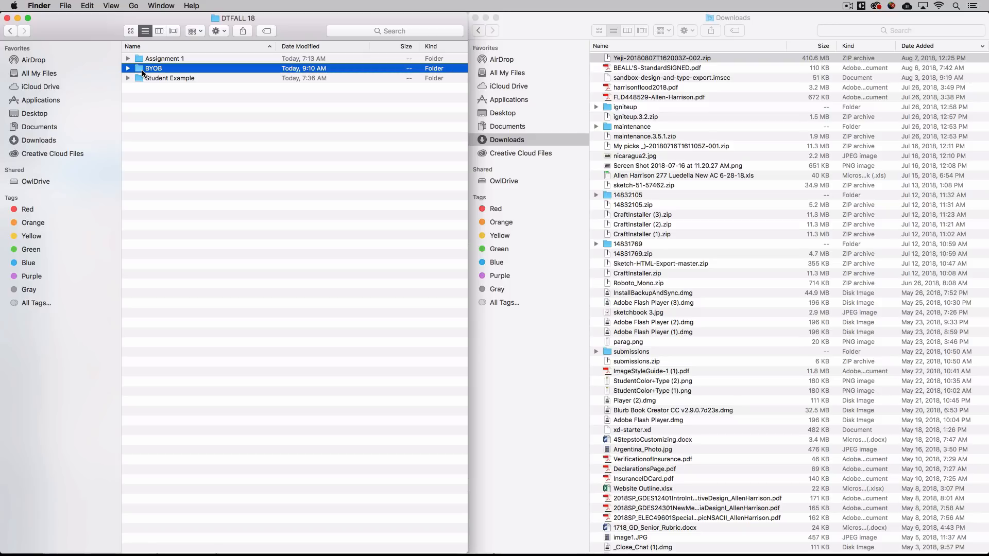
click(129, 68)
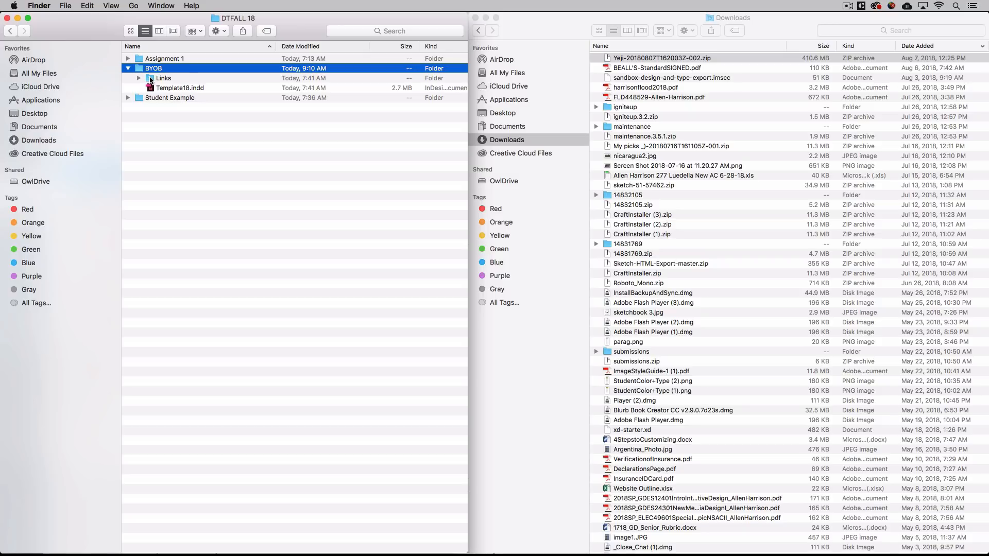
click(128, 69)
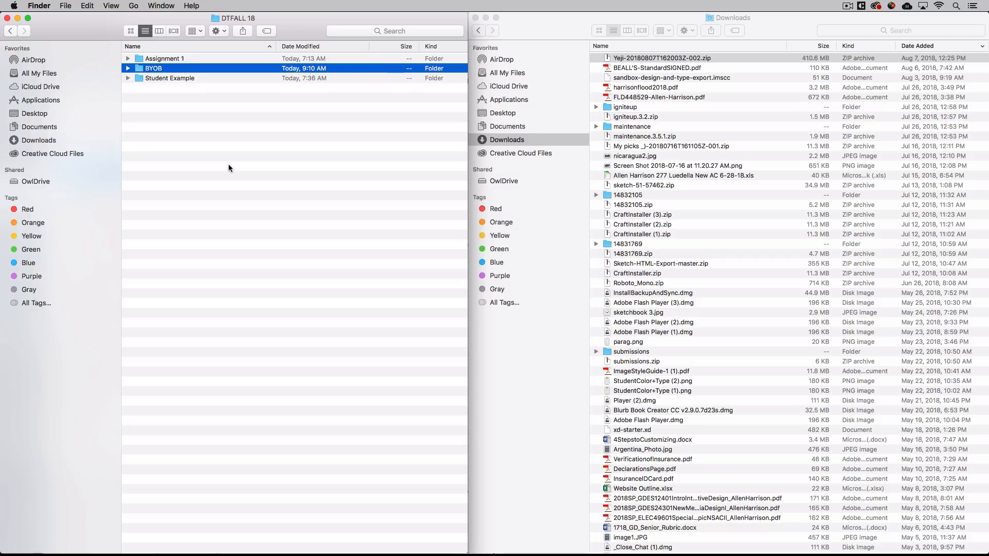
key(super)
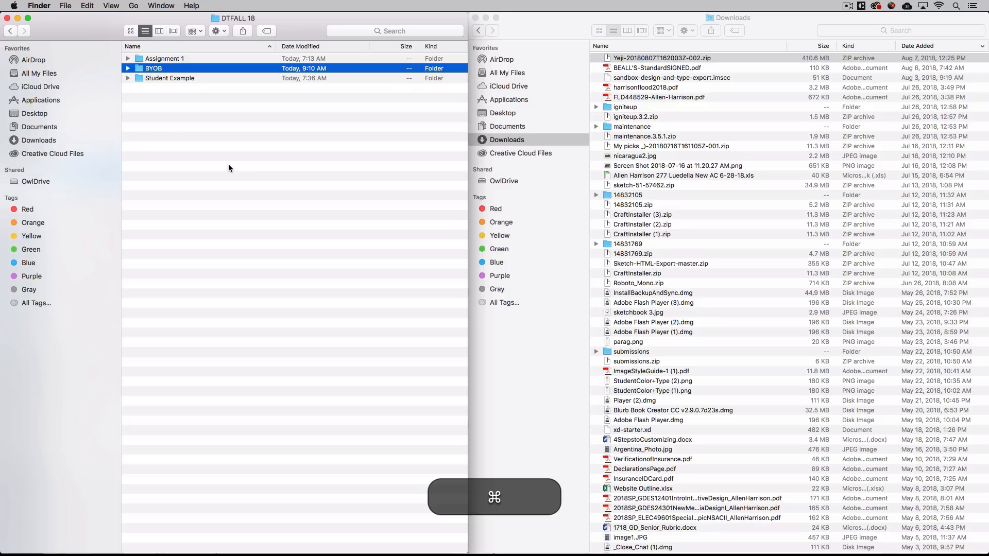
key(super+Tab)
key(super+Tab)
key(super+Tab)
key(super+Tab)
key(super+Tab)
key(super+Tab)
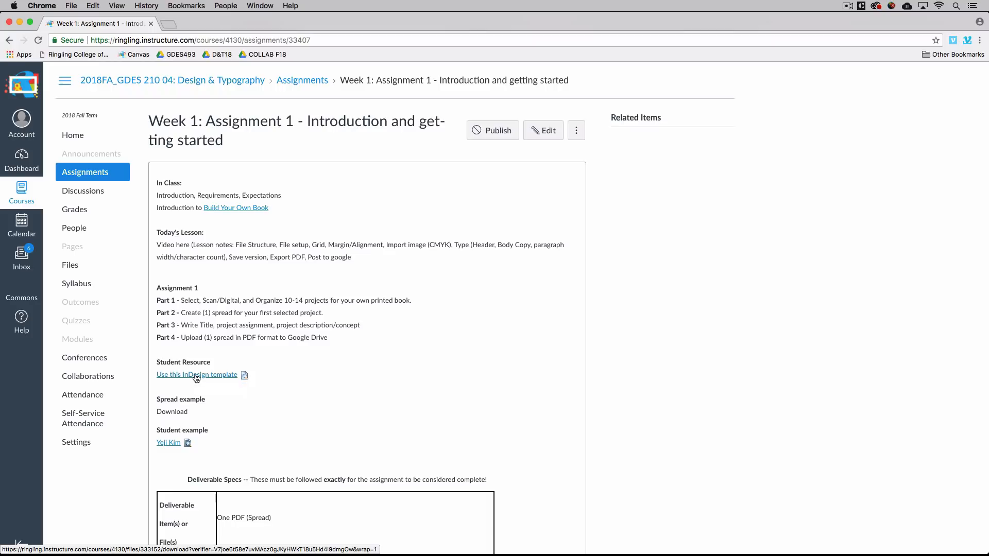
Download Template18.indd from the assignment's 'Use this InDesign template' link.
click(196, 376)
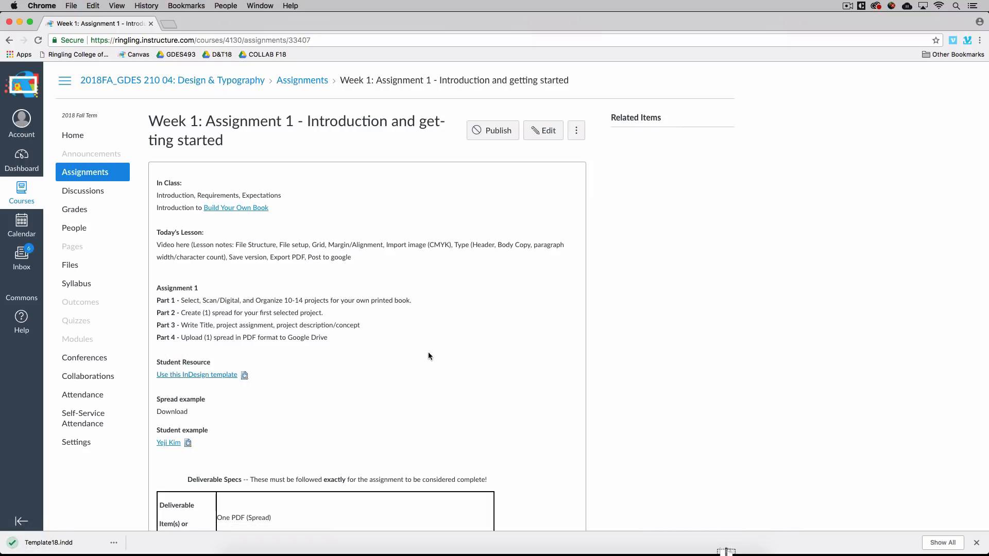
key(super+Tab)
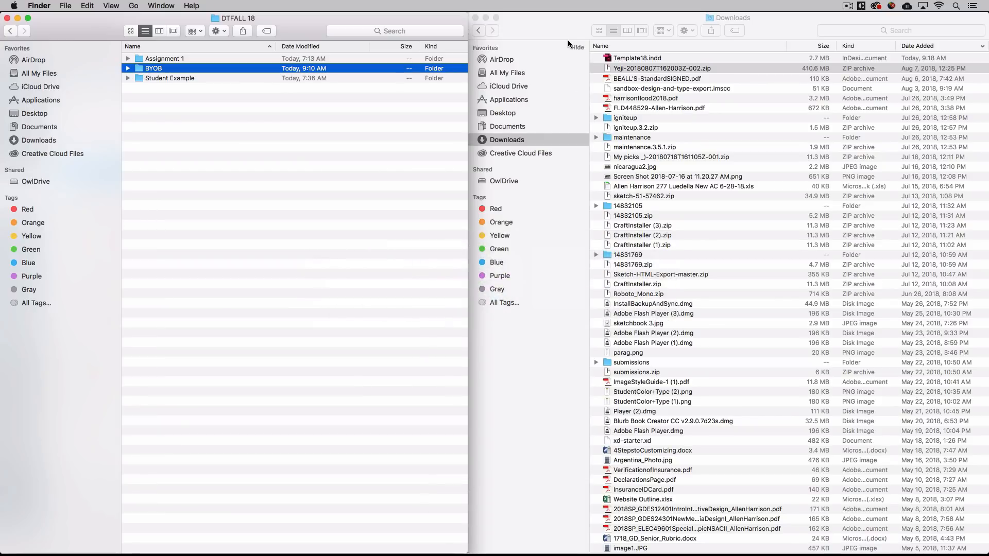
Move Template18.indd from Downloads into the BYOB folder and open it in InDesign.
click(566, 38)
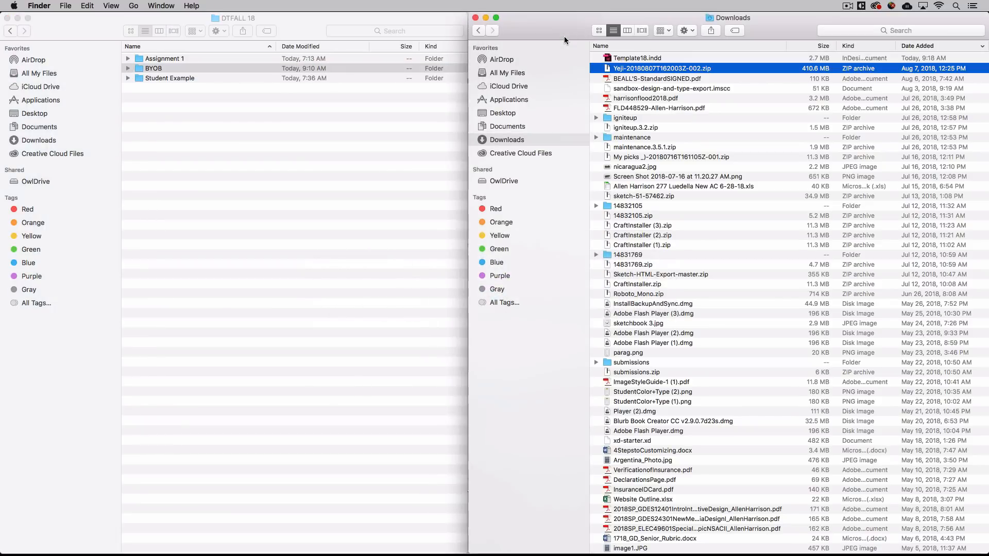
click(606, 58)
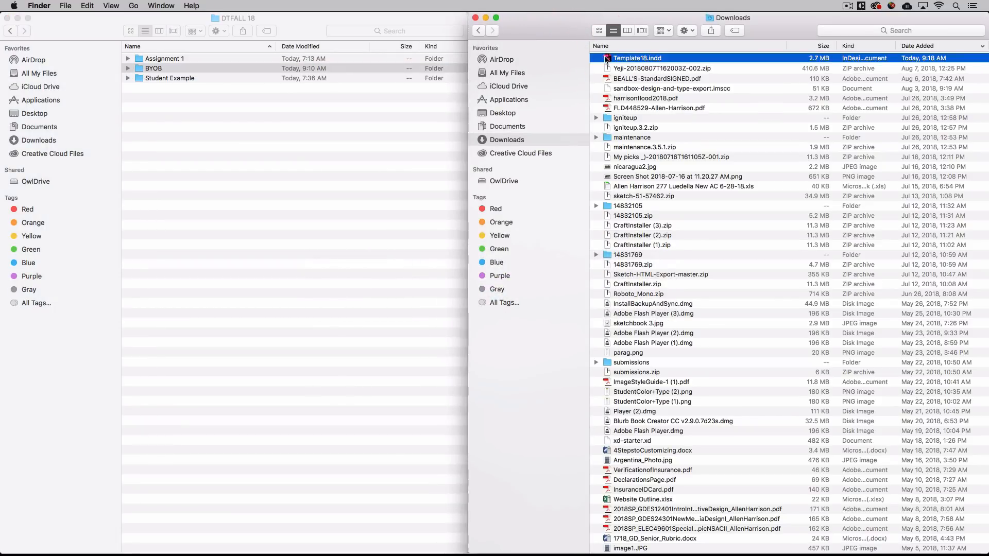
mouse_move(607, 58)
mouse_down()
mouse_move(264, 82)
mouse_move(271, 69)
mouse_move(608, 61)
mouse_up()
click(129, 70)
double_click(150, 89)
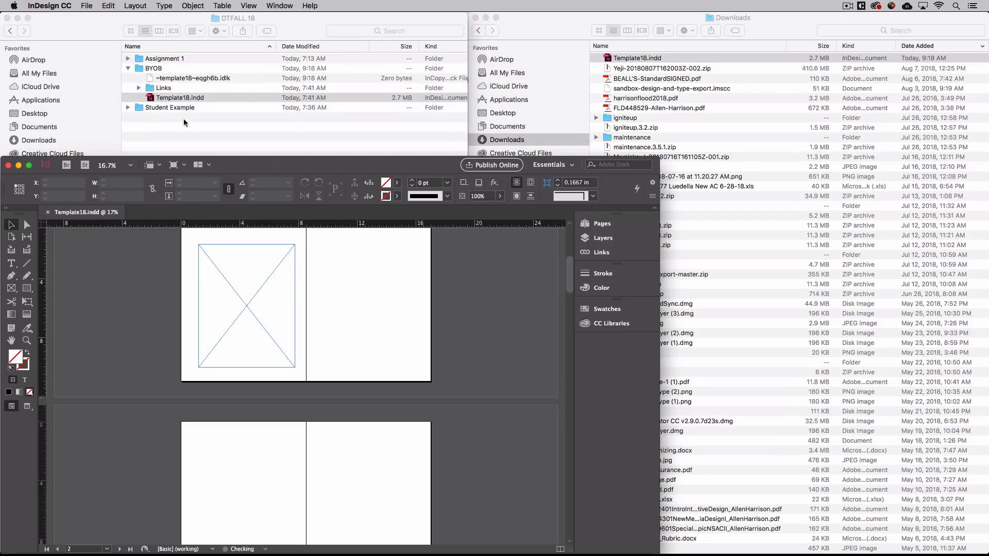
drag(238, 165, 236, 2)
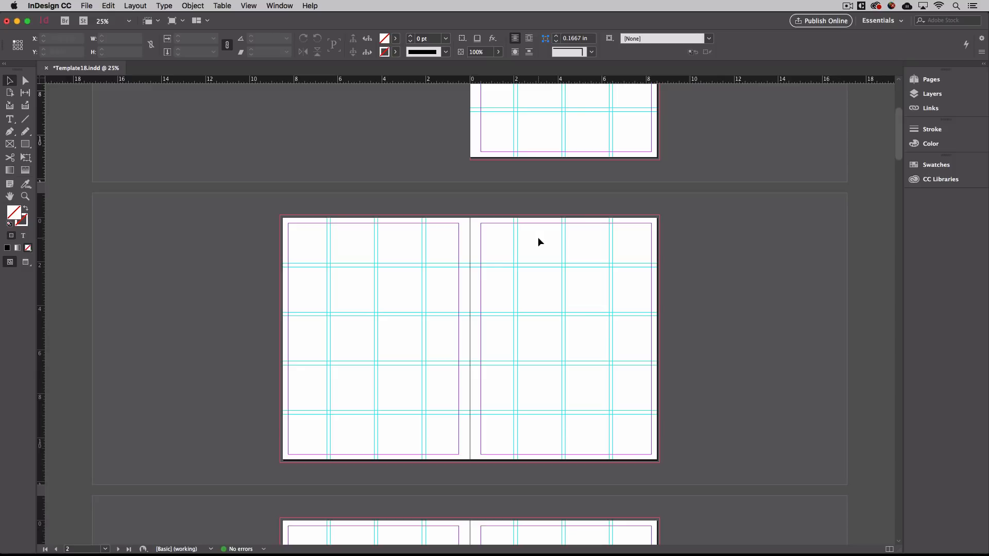
Switch to the Selection Tool in the Tools panel.
click(10, 82)
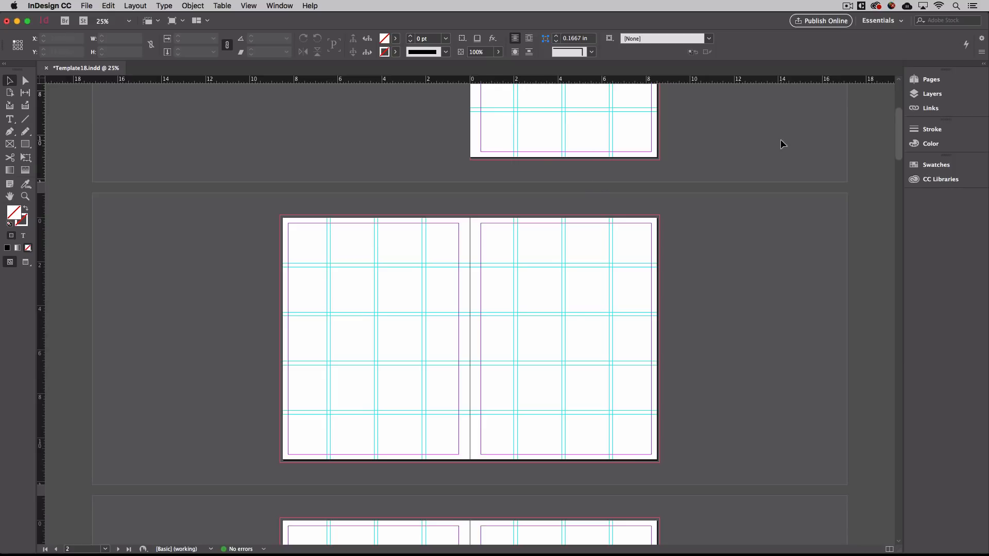
click(282, 4)
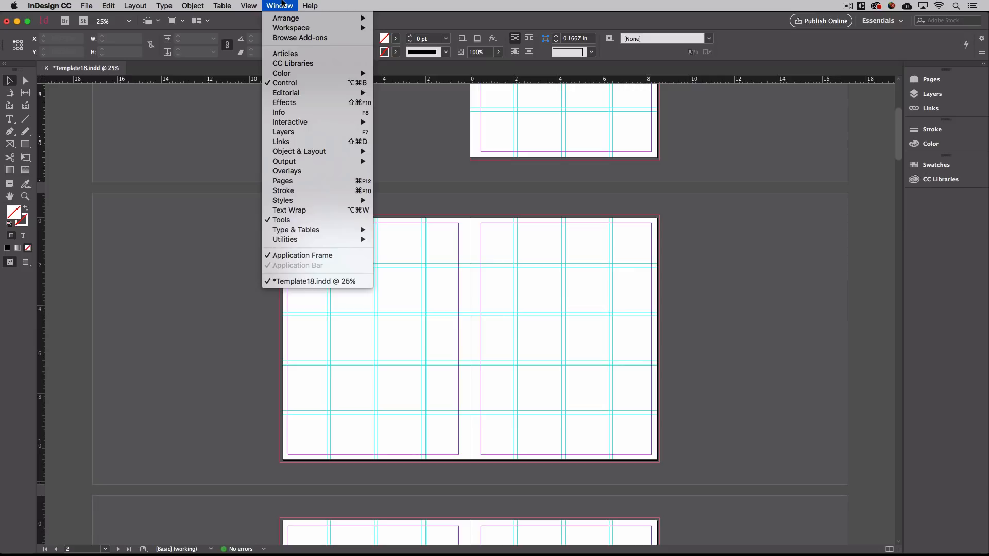
mouse_move(319, 28)
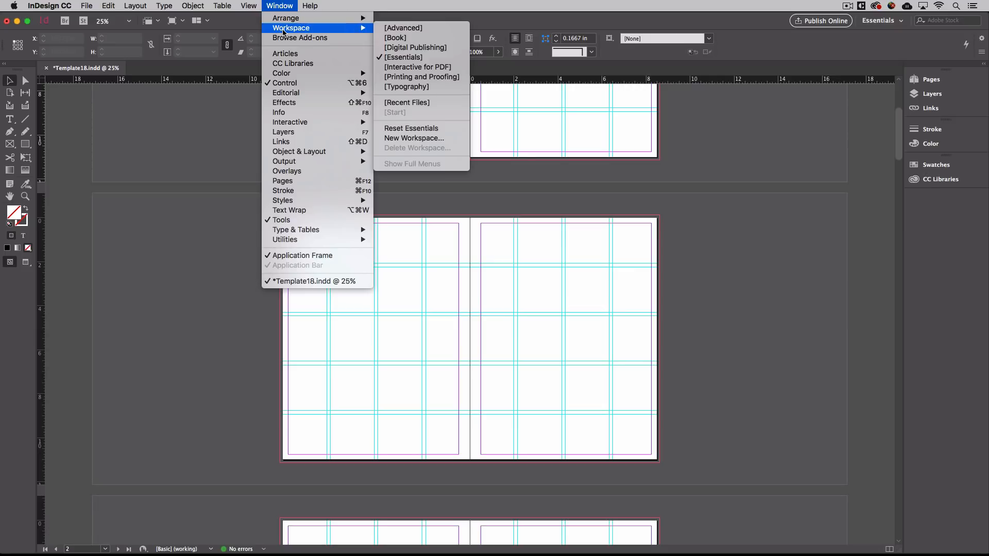
click(407, 58)
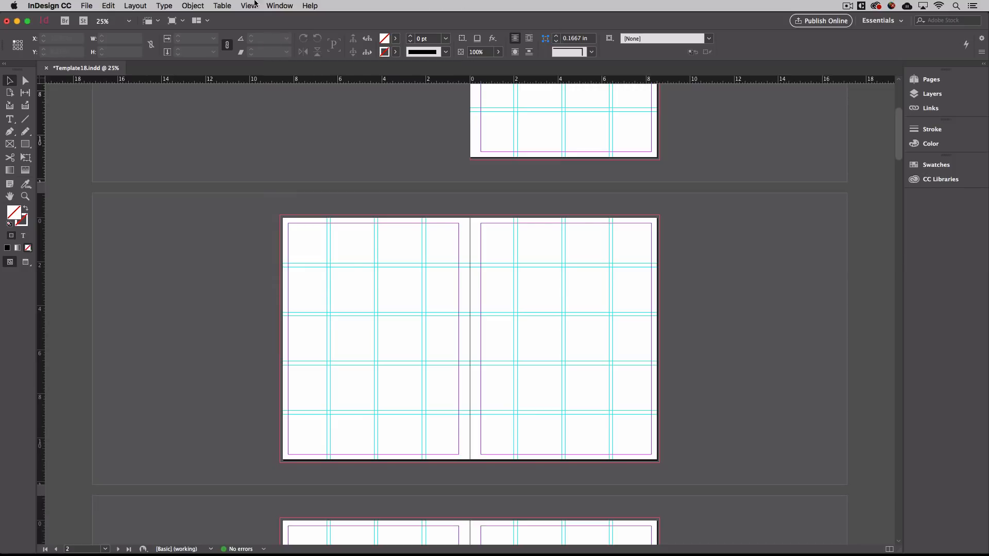
click(279, 5)
mouse_move(289, 29)
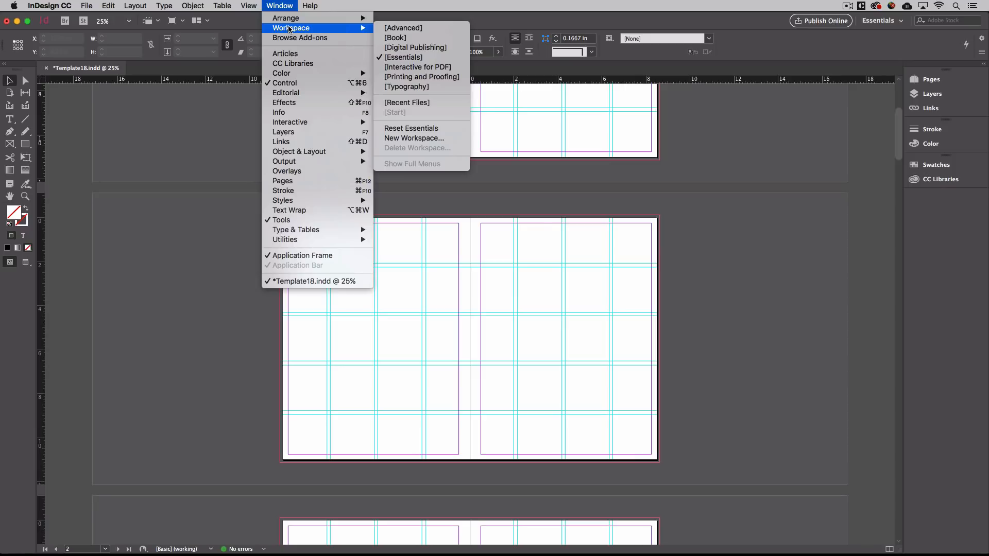
click(286, 5)
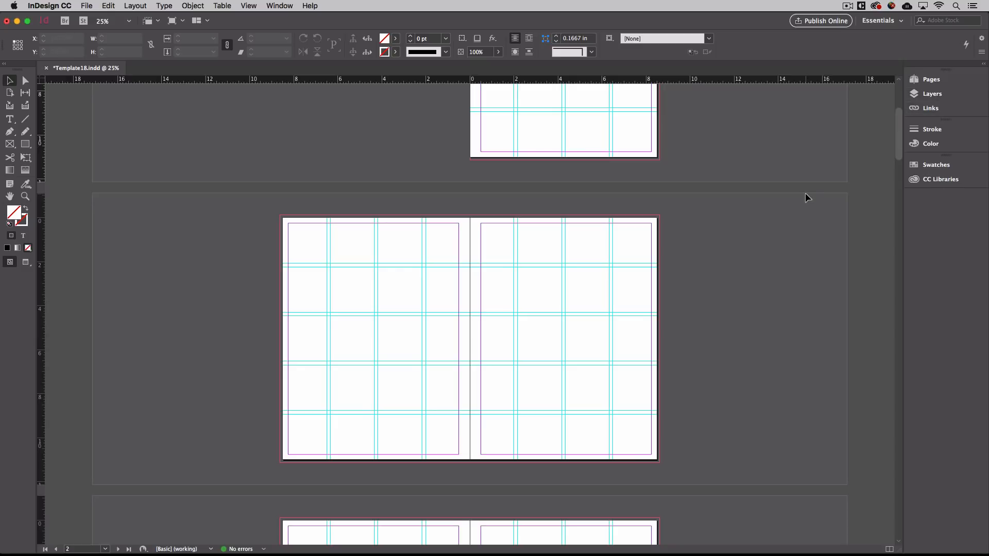
Open the Pages panel and jump to spreads 4–5 and 8–9.
scroll(806, 194, down, 5)
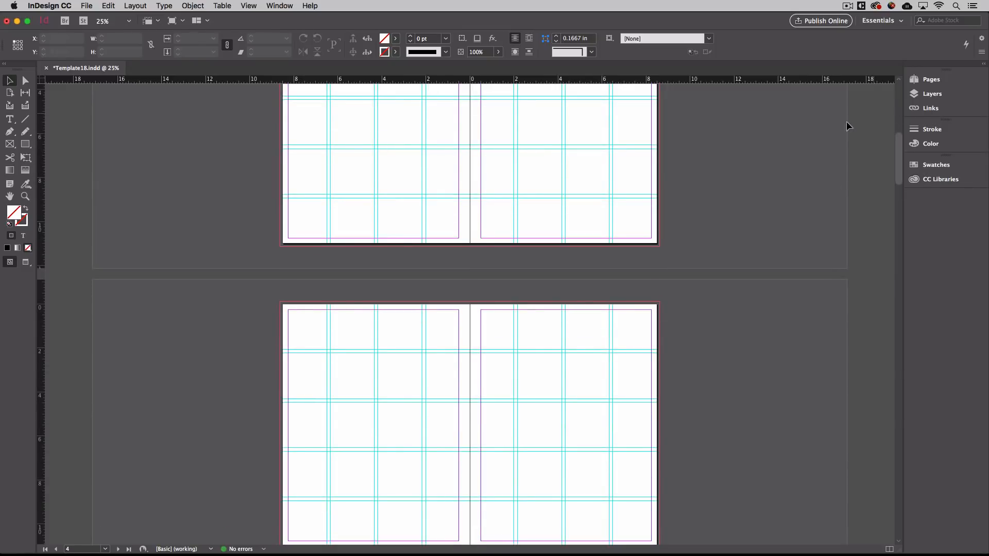
click(921, 82)
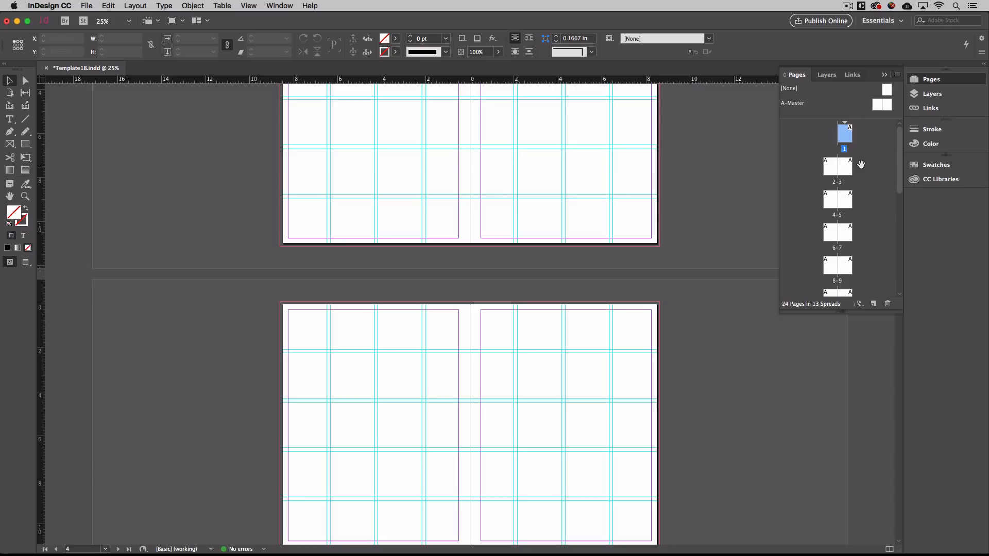
click(830, 167)
double_click(831, 206)
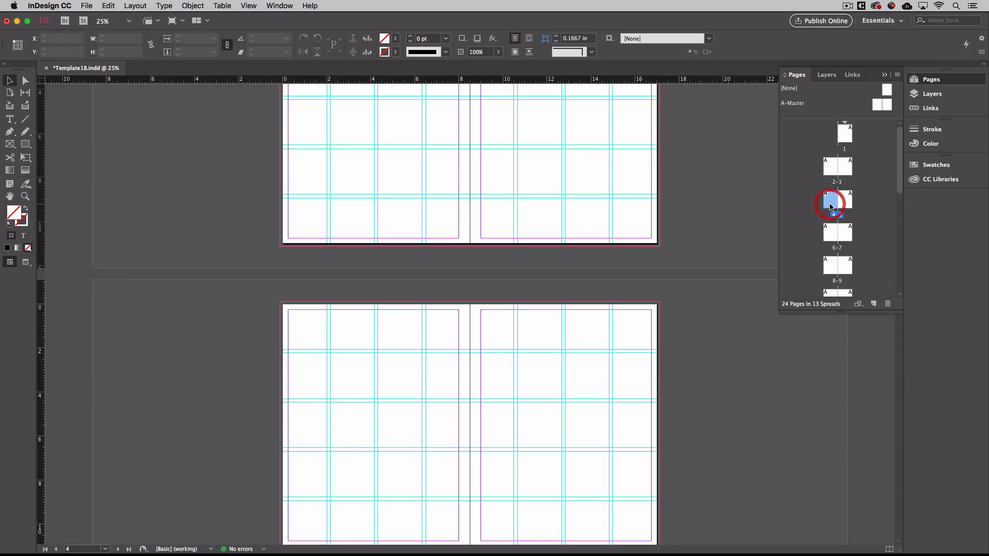
click(832, 232)
double_click(831, 266)
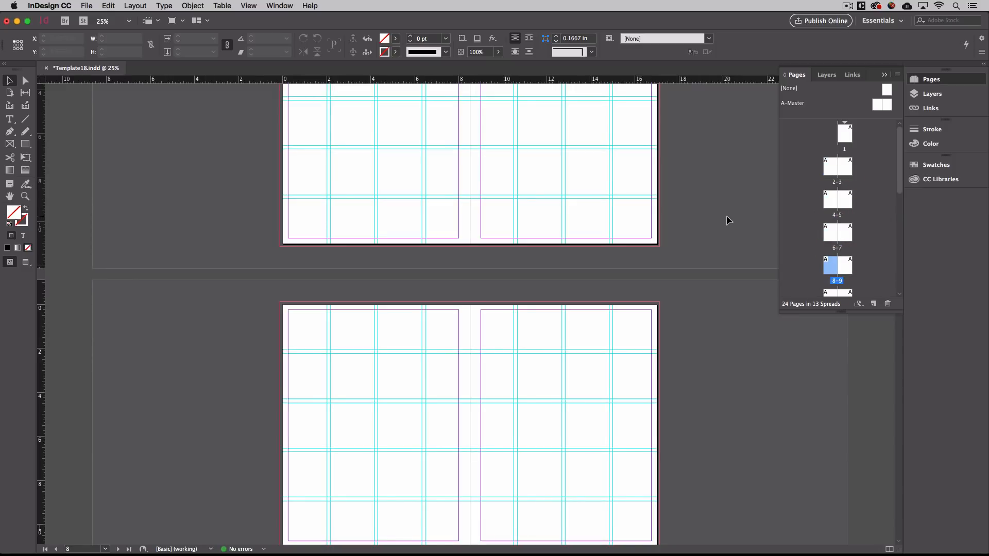
Zoom the view in to 50% and back out to 25%.
scroll(726, 216, up, 5)
scroll(726, 215, down, 5)
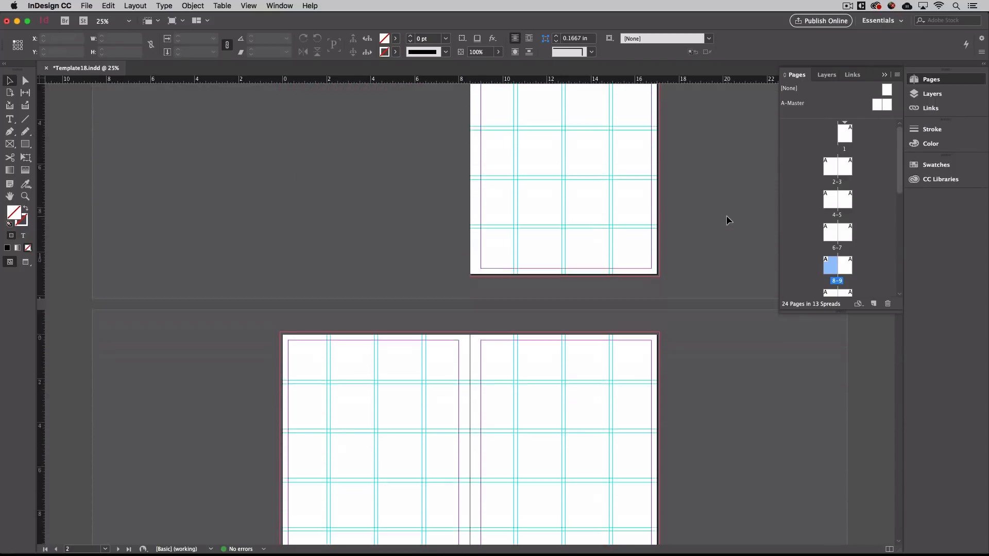
scroll(726, 220, down, 10)
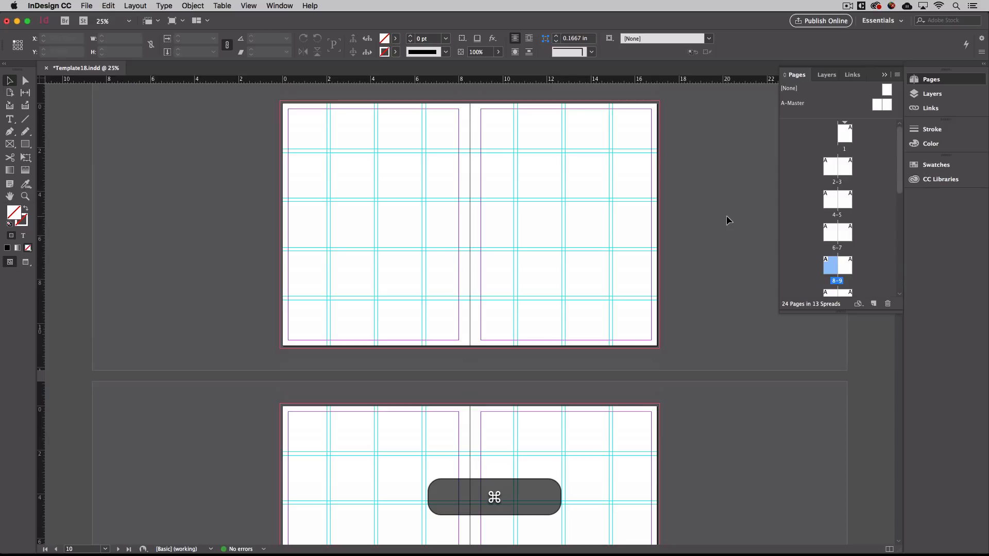
key(super+equal)
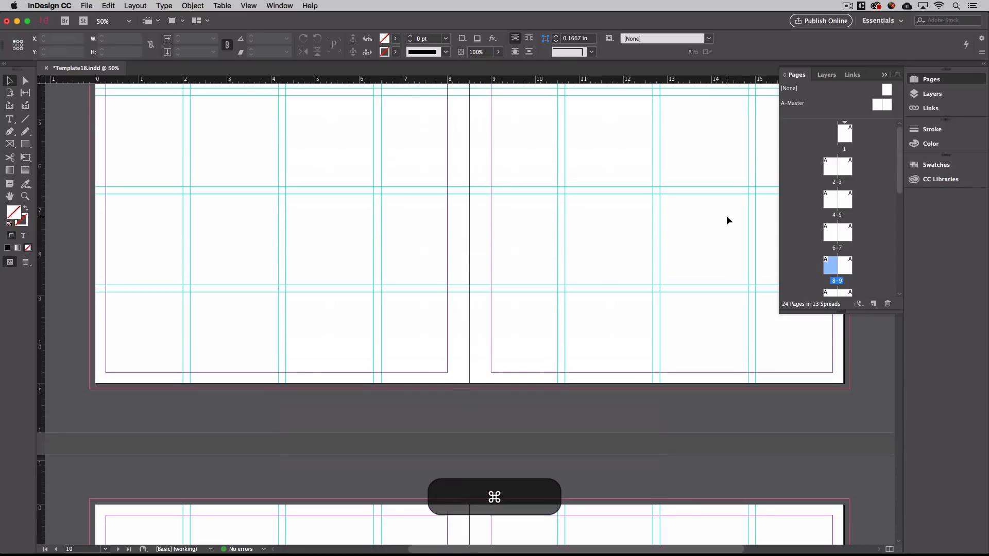
scroll(726, 220, down, 8)
key(super+minus)
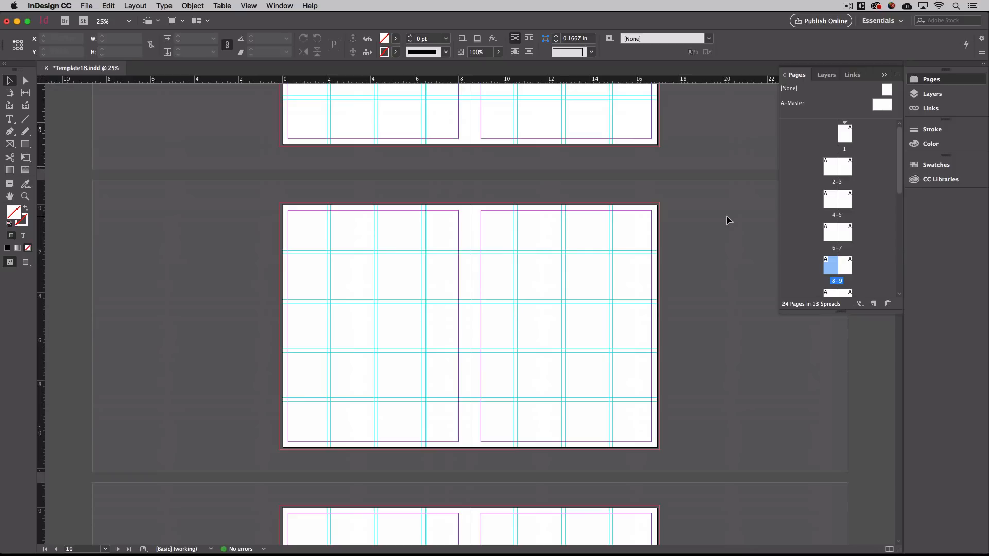
scroll(726, 219, up, 1)
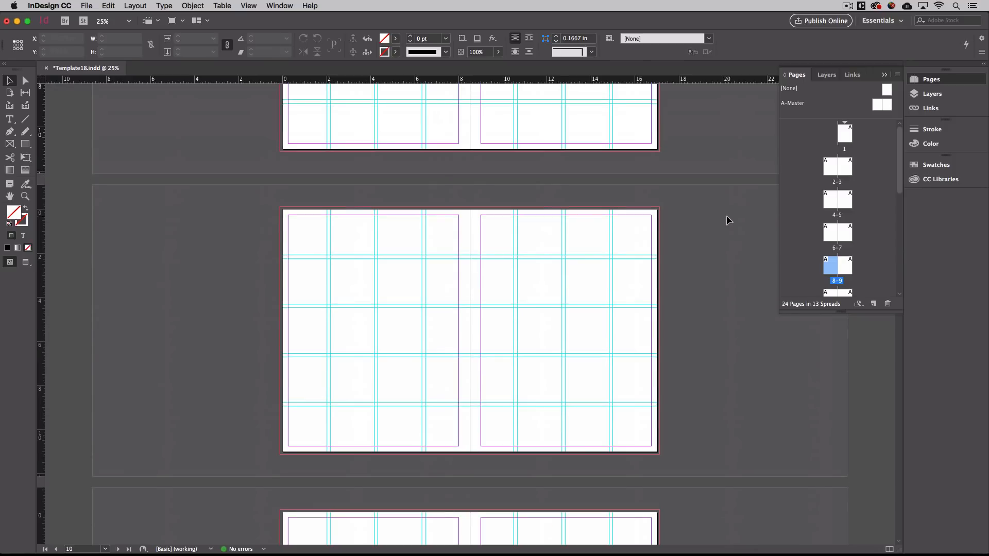
Toggle the instructions layer on and off, then show the Links panel with 0 links.
click(889, 76)
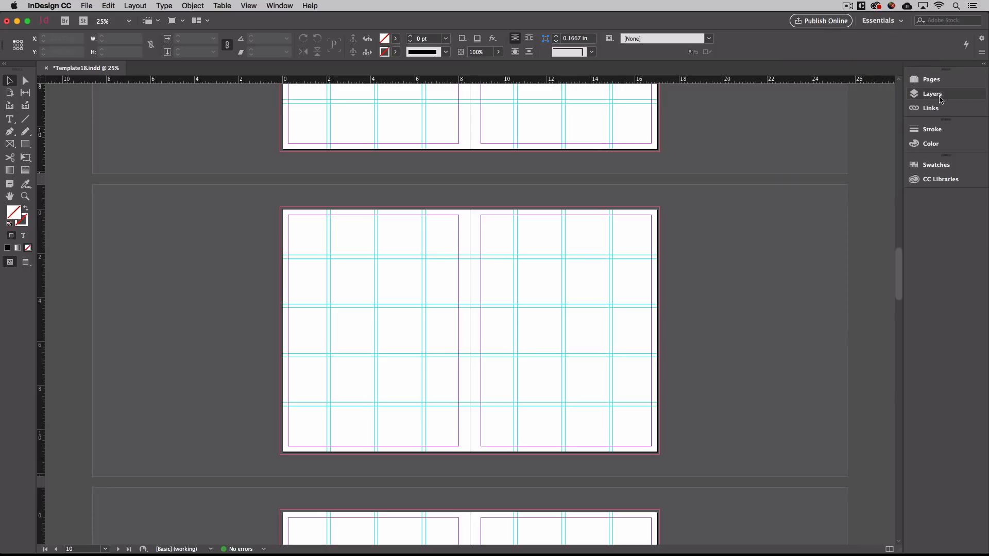
click(940, 97)
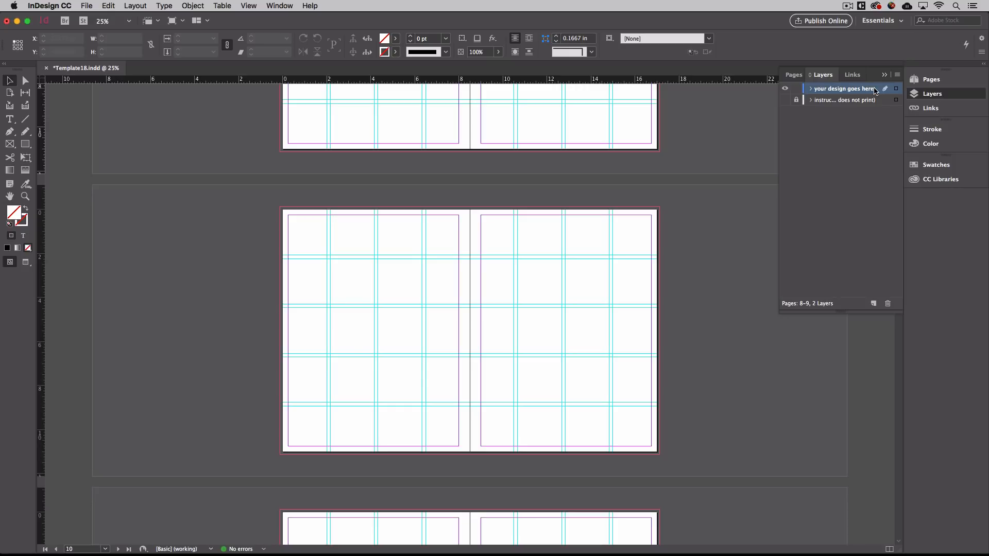
click(785, 100)
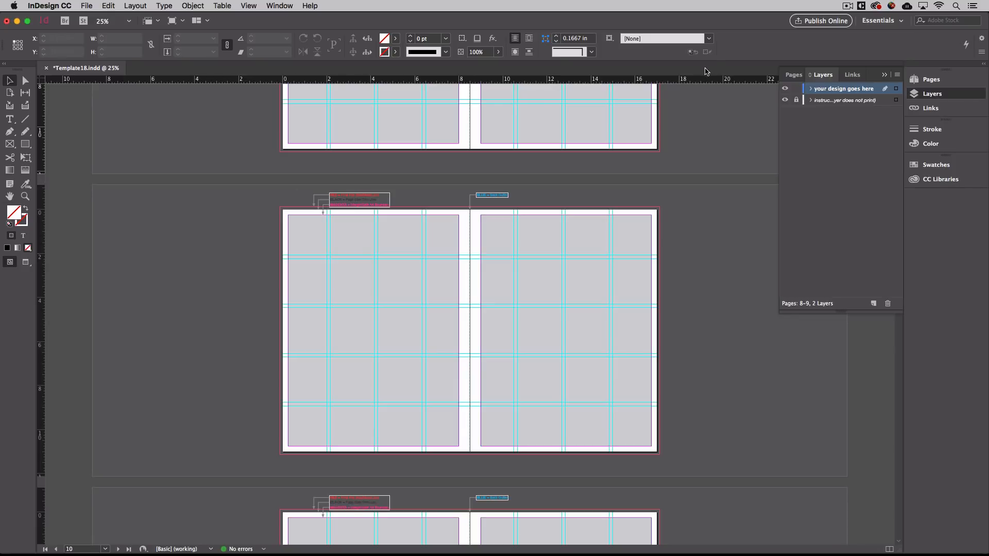
click(785, 100)
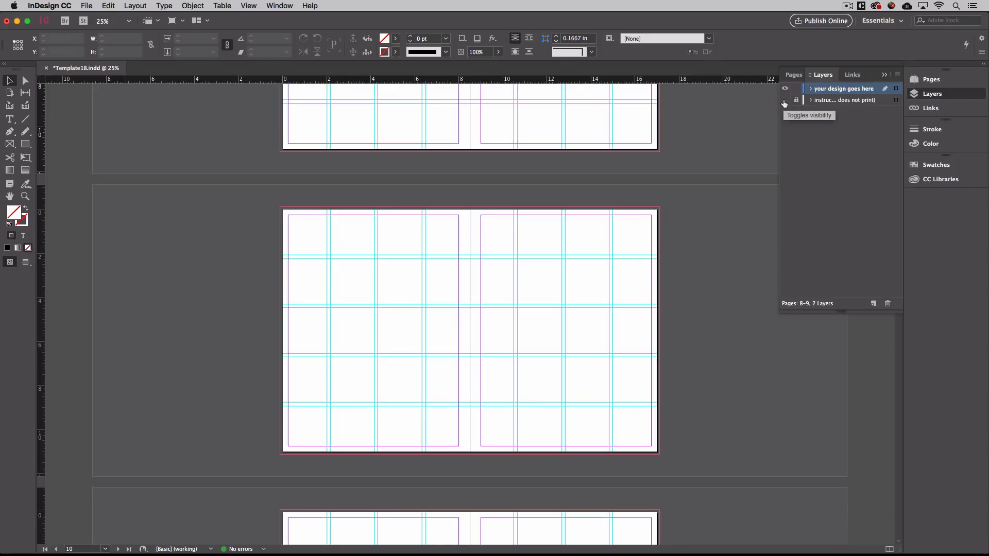
click(885, 76)
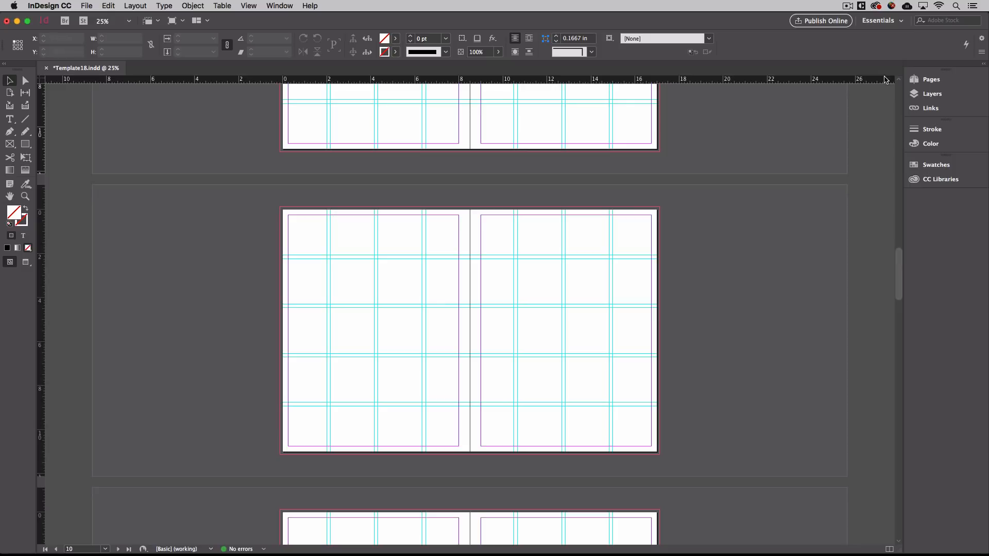
click(938, 108)
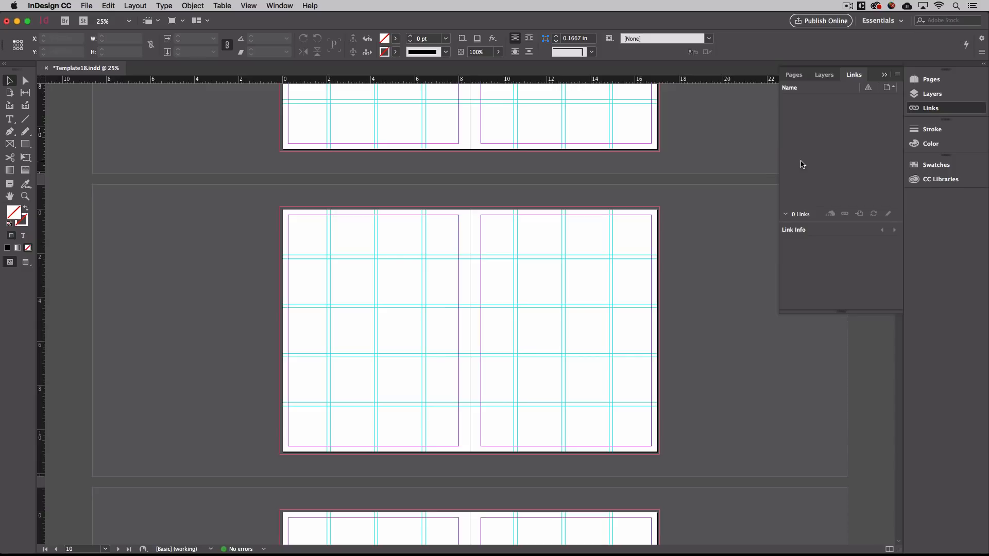
Collapse the expanded panel group.
click(885, 74)
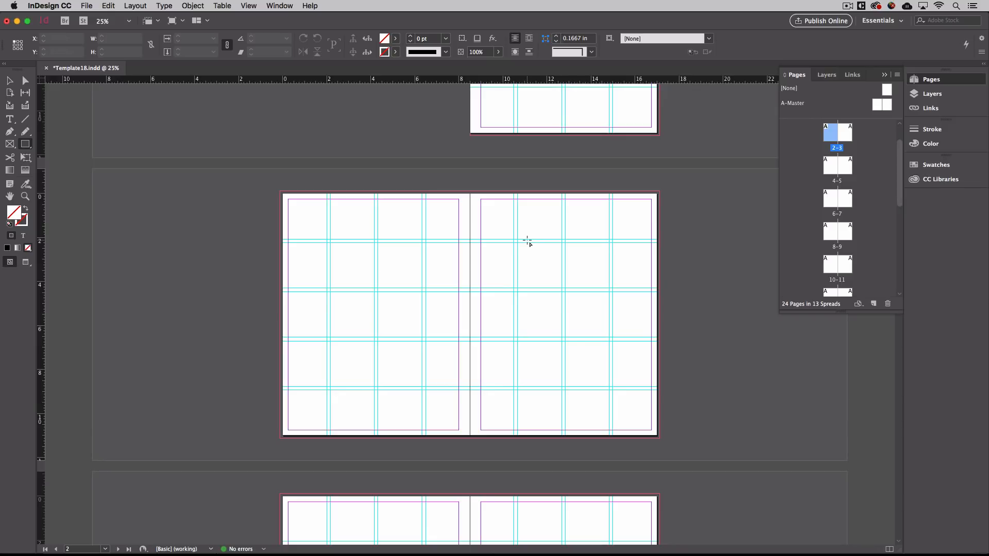
drag(514, 239, 613, 391)
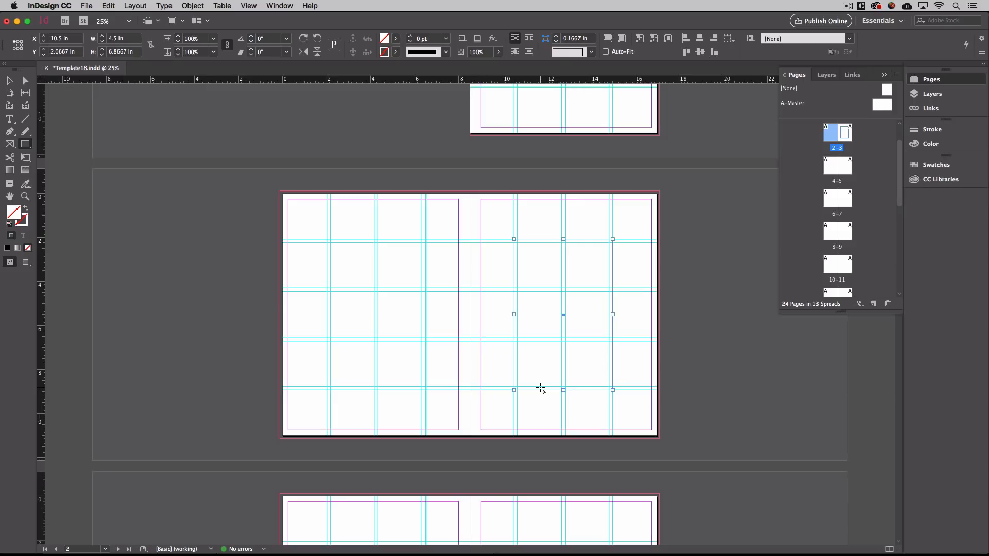
key(BackSpace)
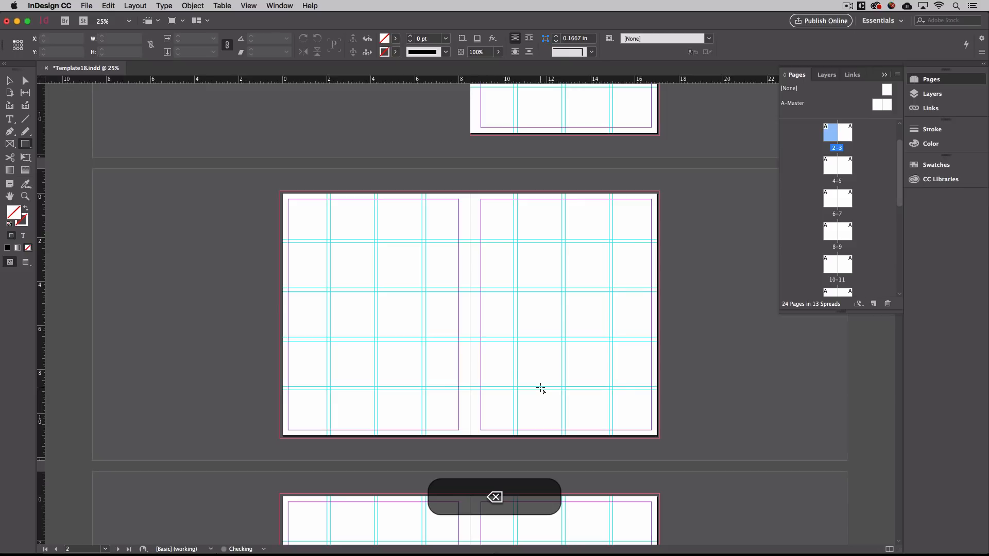
Pick the Selection tool, toggle guides with Cmd+;, and open the View menu.
click(8, 81)
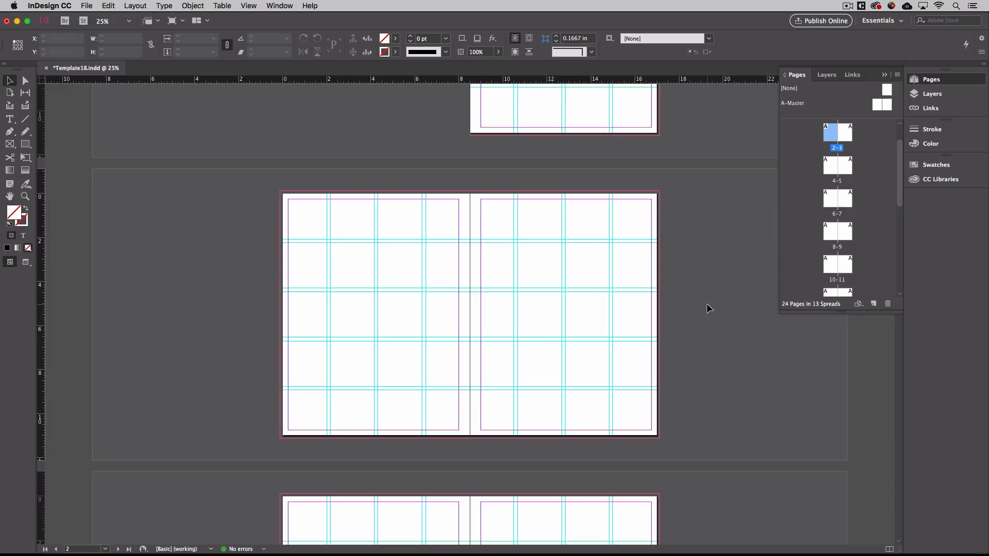
key(super)
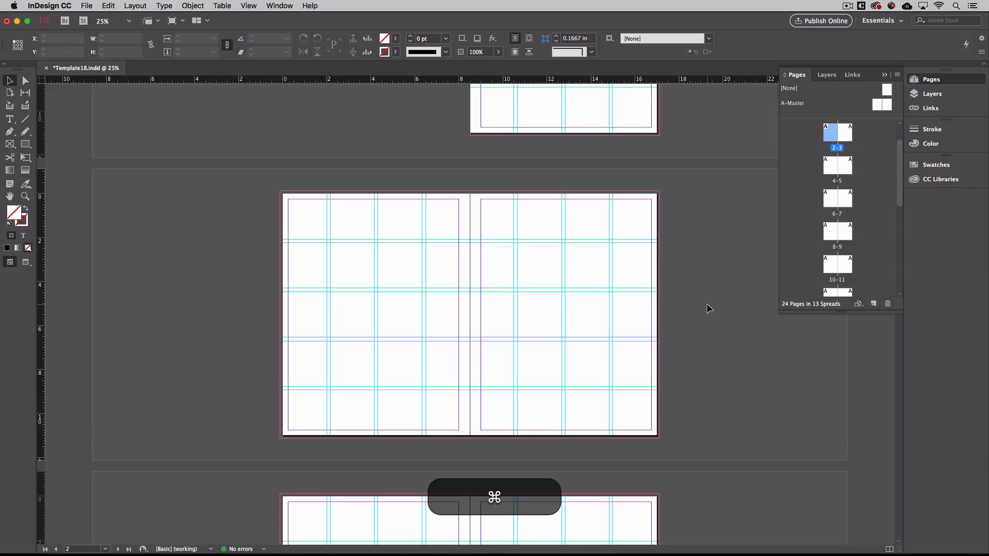
key(super+semicolon)
key(super+semicolon)
key(super+semicolon)
key(super+semicolon)
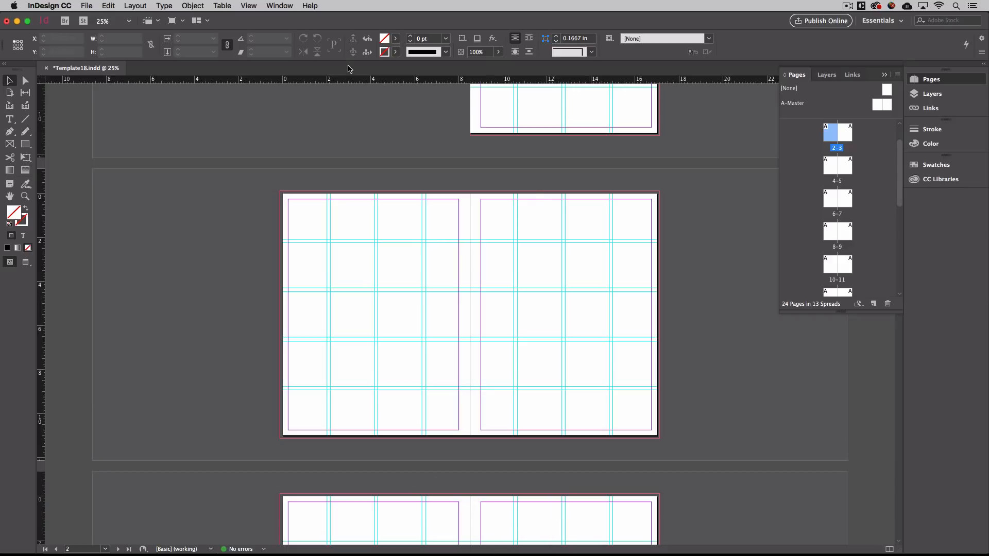
click(250, 5)
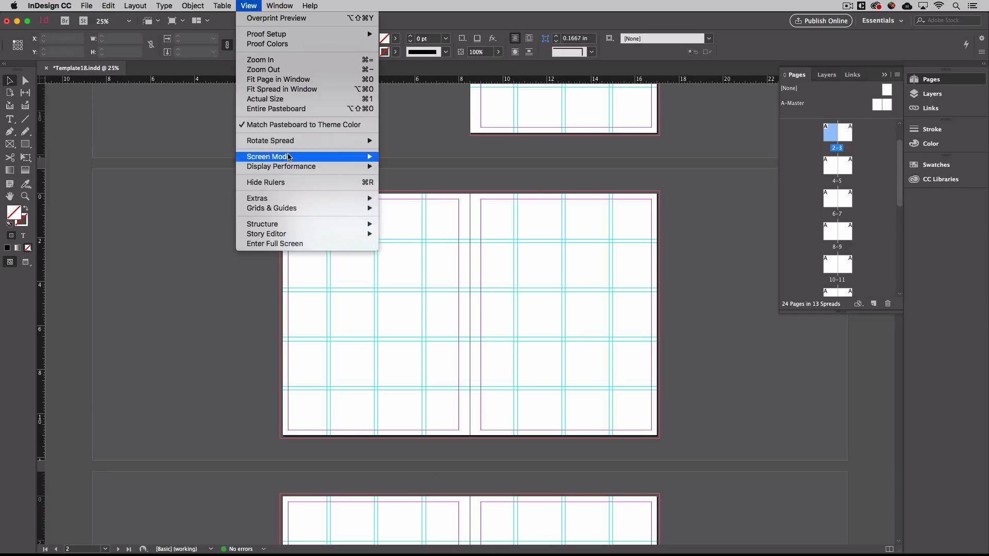
mouse_move(289, 208)
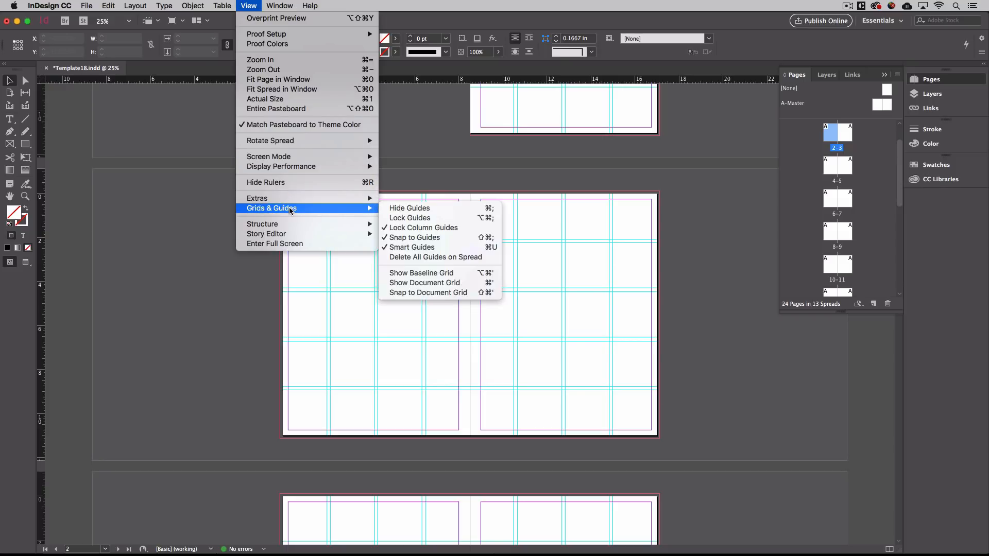
click(406, 209)
click(253, 5)
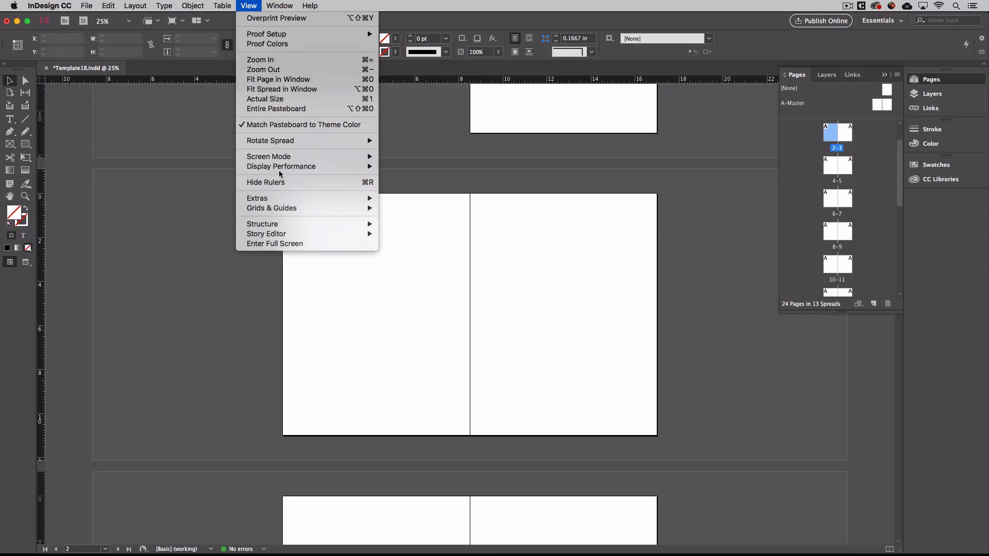
mouse_move(281, 213)
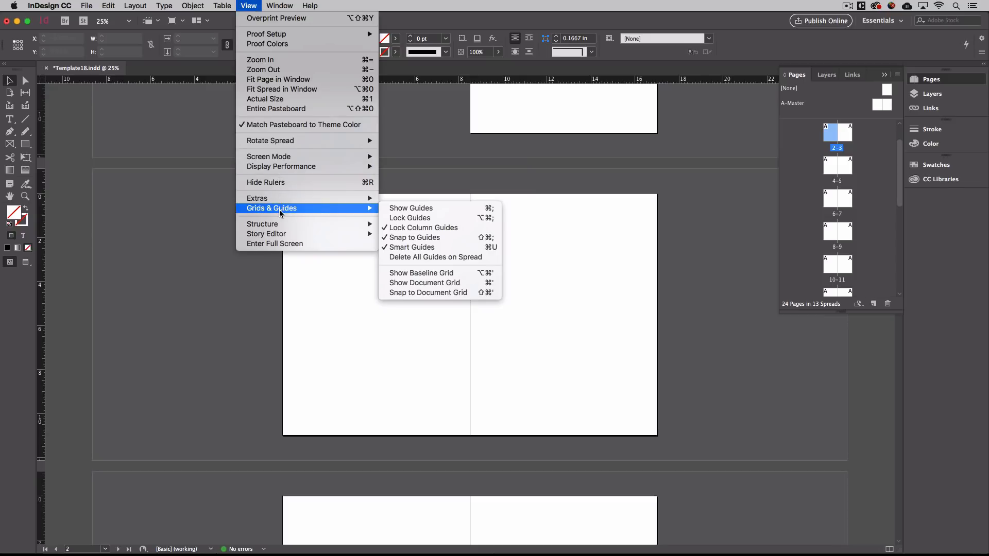
click(427, 208)
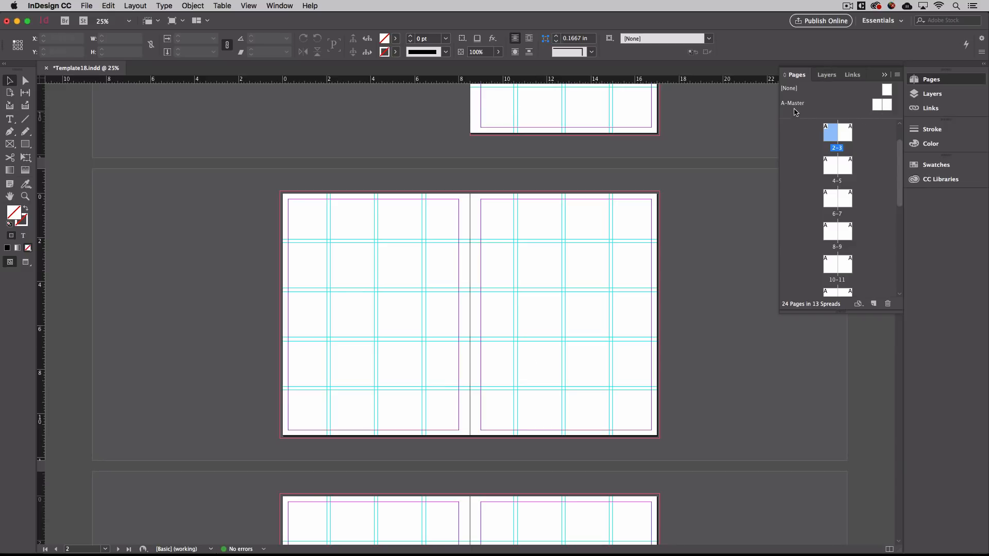
Open the A-Master spread for editing, after briefly returning to spread 2–3.
click(934, 81)
click(934, 81)
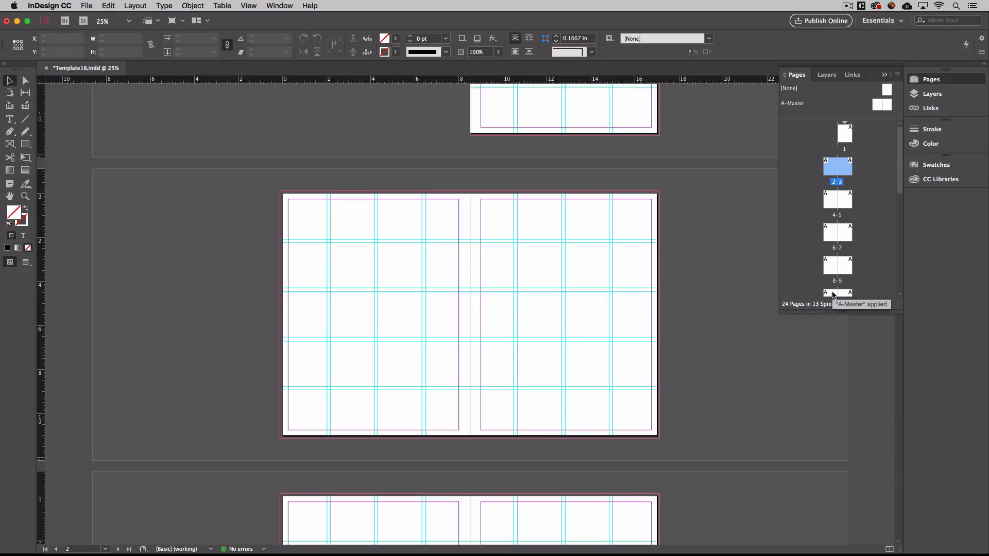
double_click(879, 108)
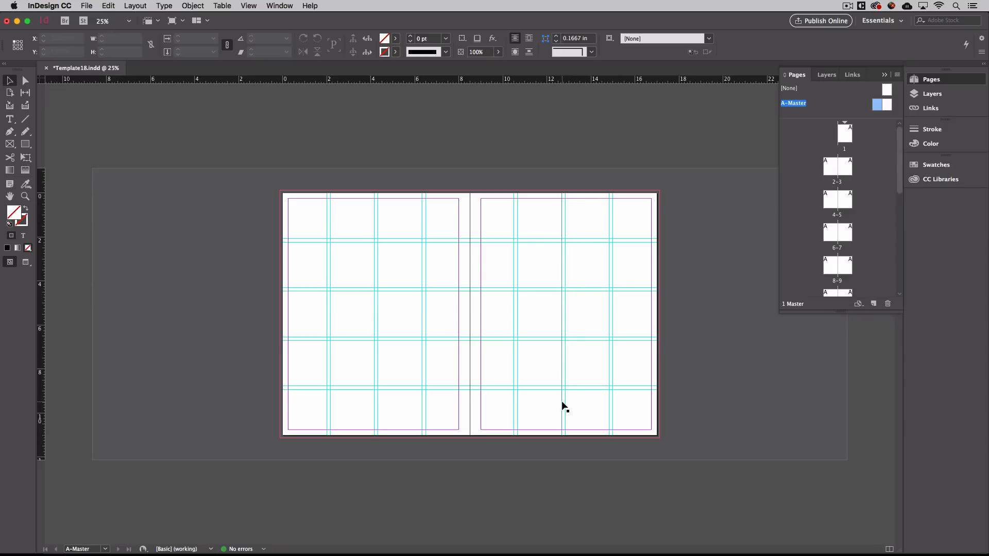
double_click(838, 170)
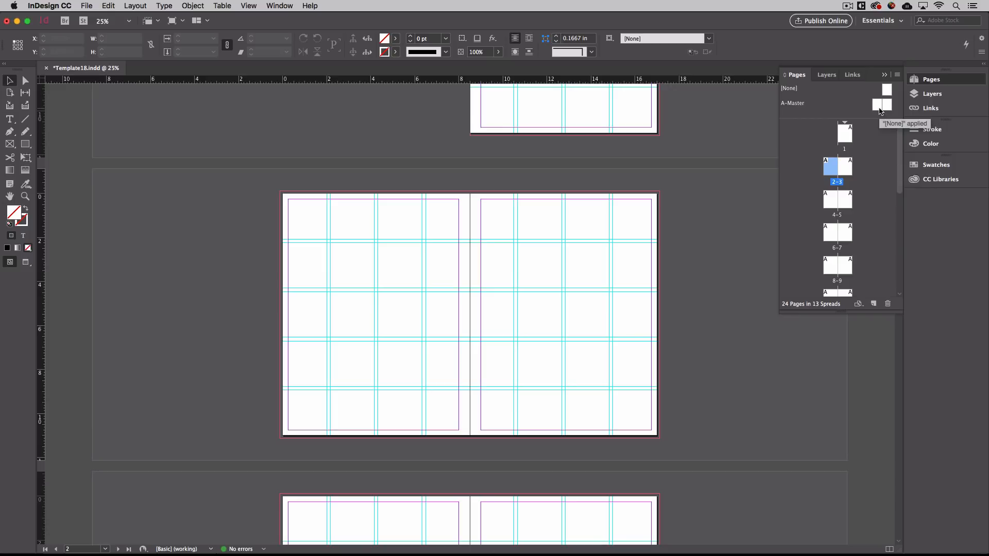
double_click(880, 109)
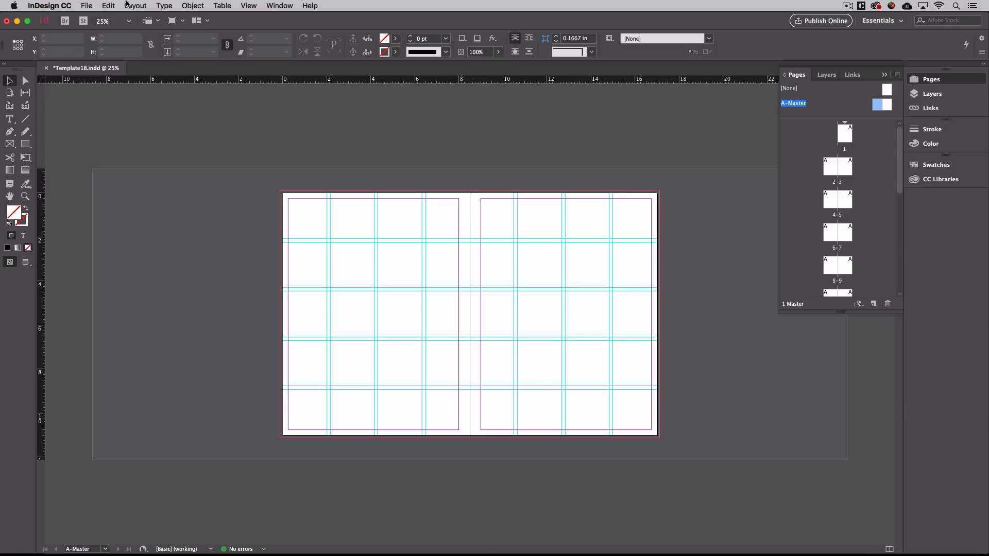
click(127, 5)
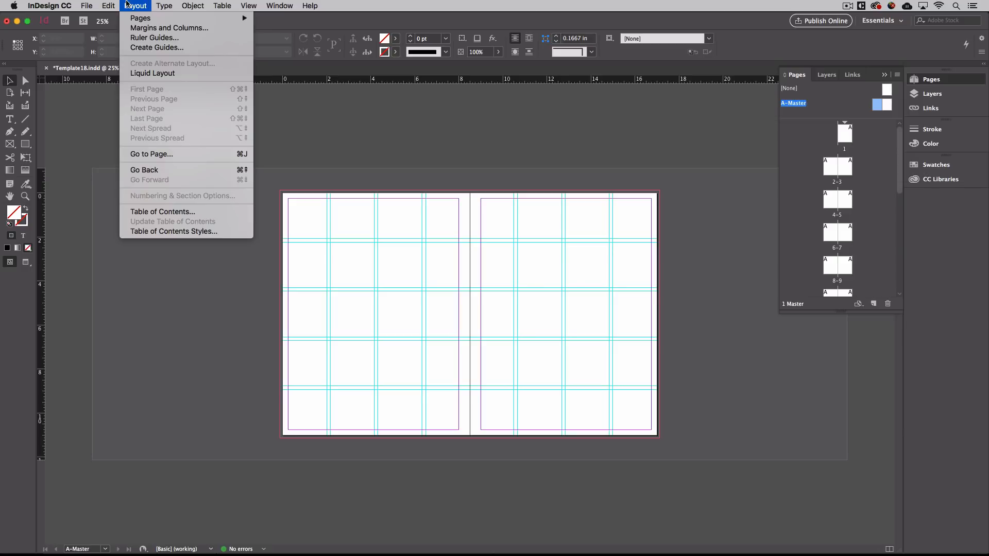
Create a 4-row, 4-column guide grid on A-Master with Remove Existing Ruler Guides checked.
click(150, 48)
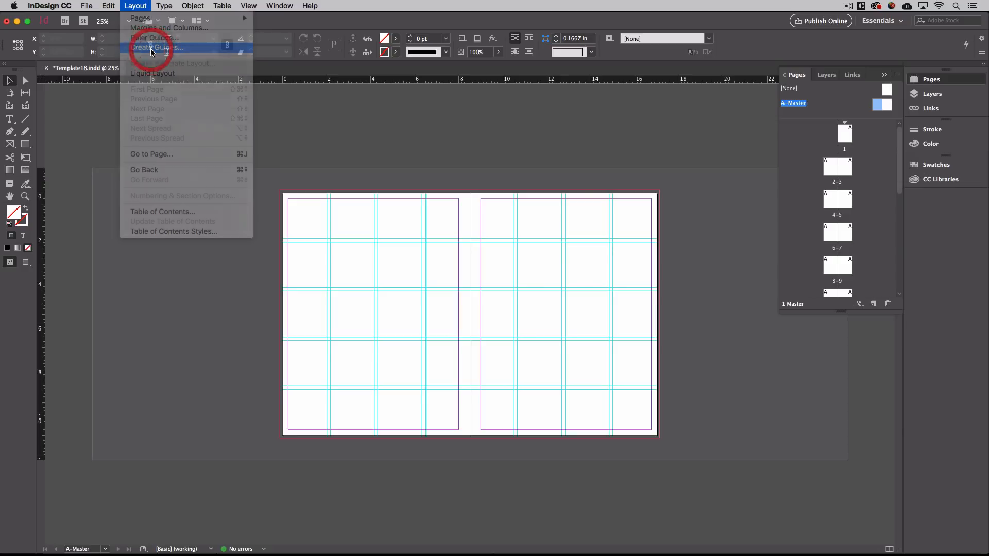
drag(411, 189, 647, 327)
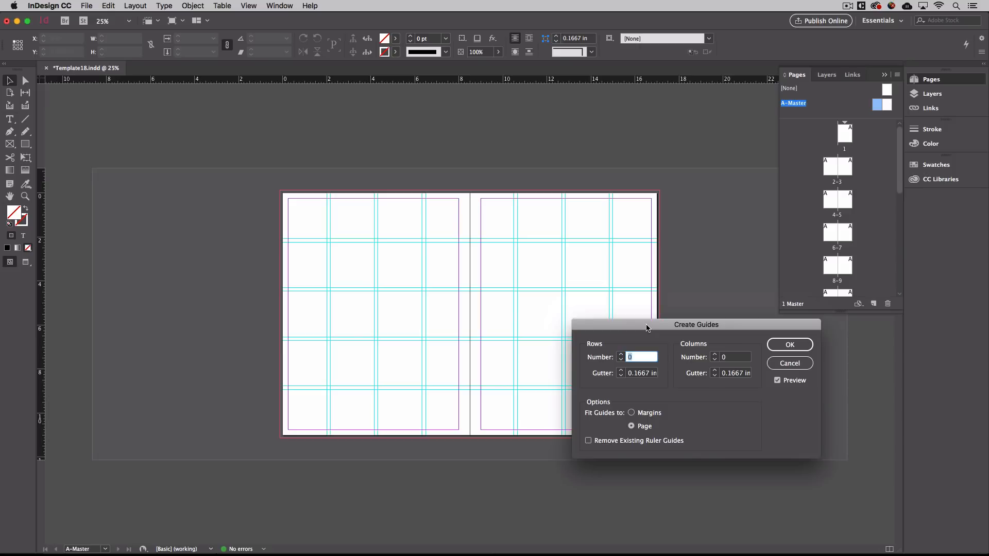
click(588, 441)
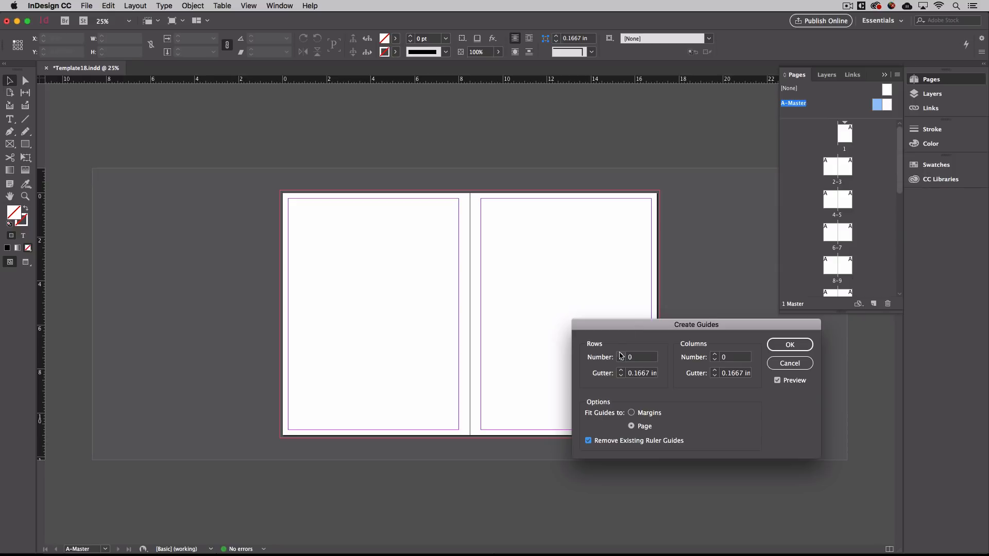
click(621, 355)
click(621, 355)
click(621, 355)
click(621, 355)
click(715, 354)
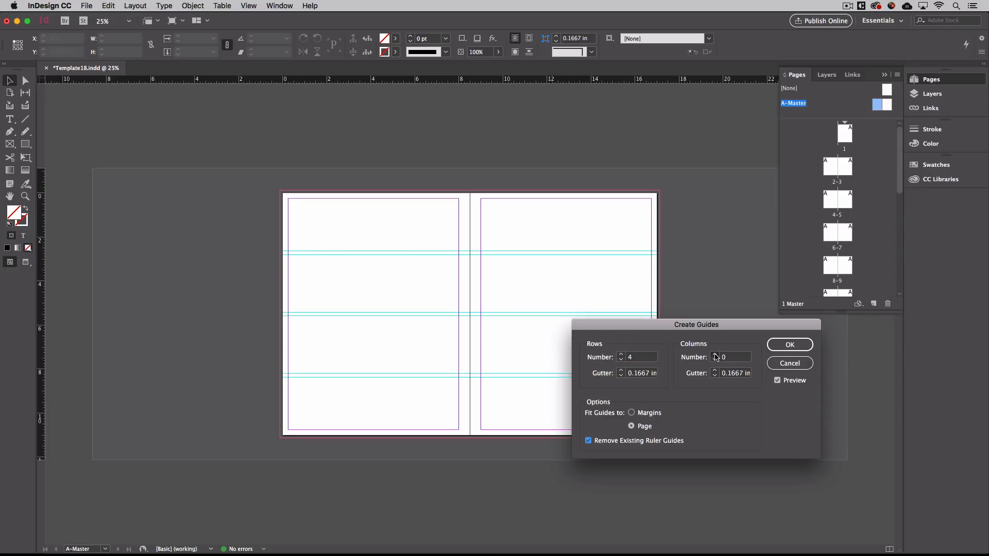
click(715, 355)
click(715, 355)
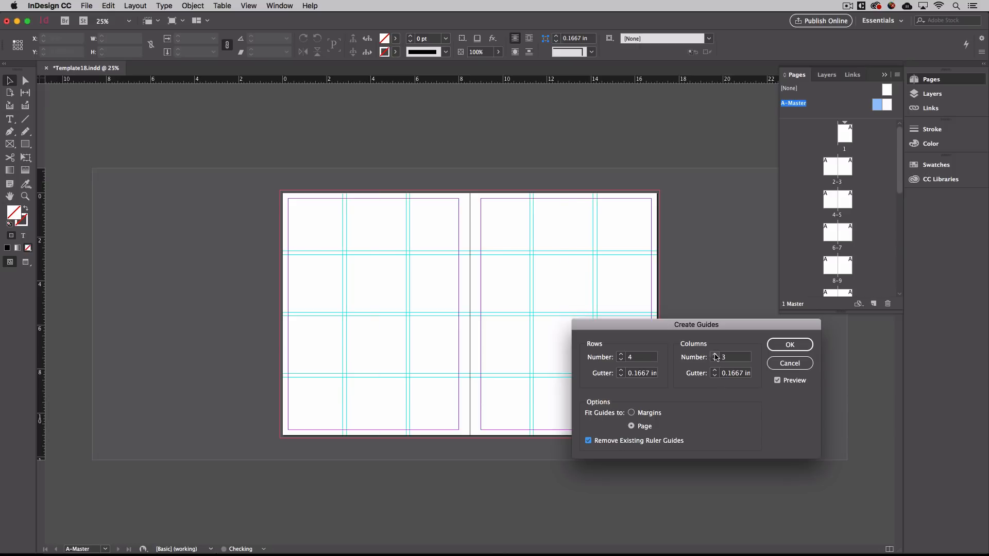
click(715, 355)
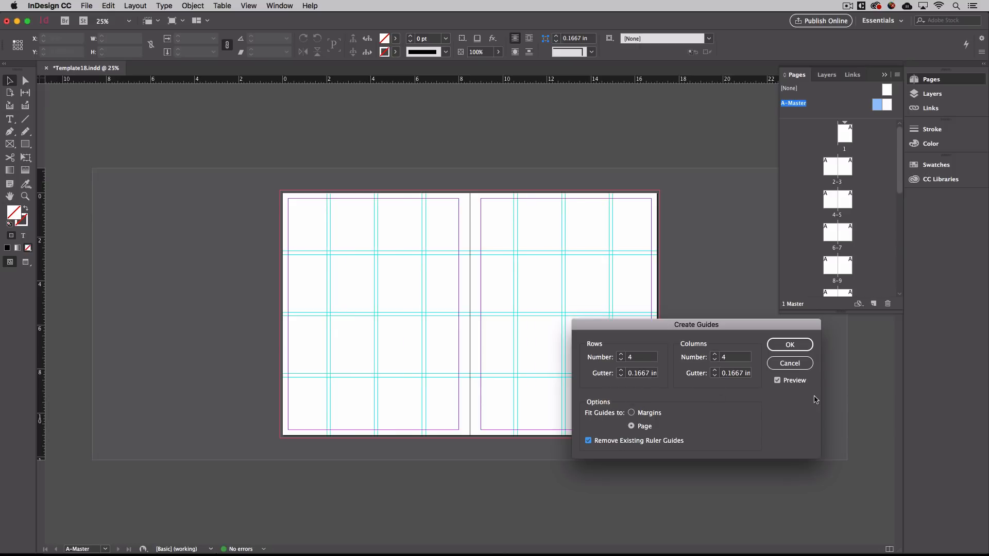
click(778, 381)
click(778, 381)
click(789, 344)
click(796, 352)
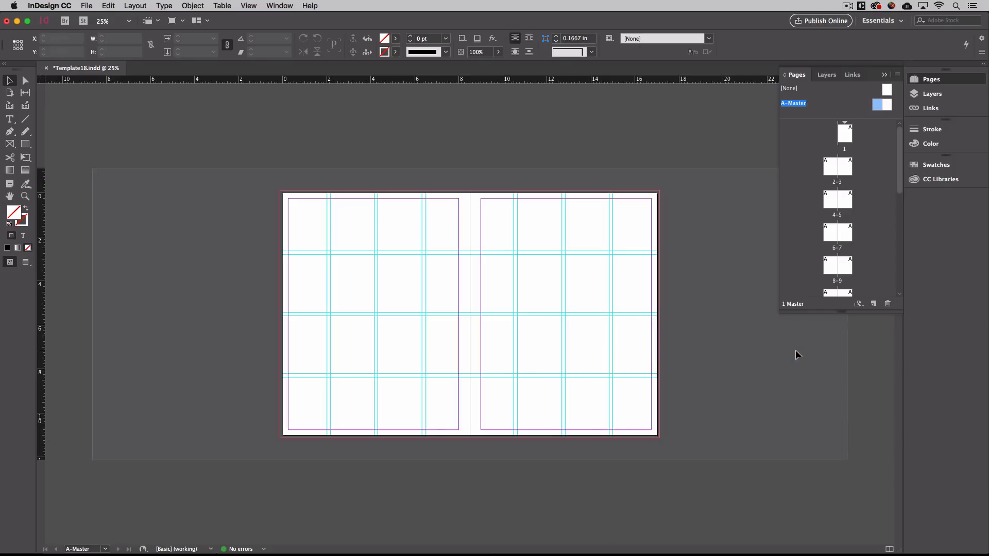
Reapply the 4×4 guide grid via Create Guides, replacing the existing ruler guides.
click(130, 4)
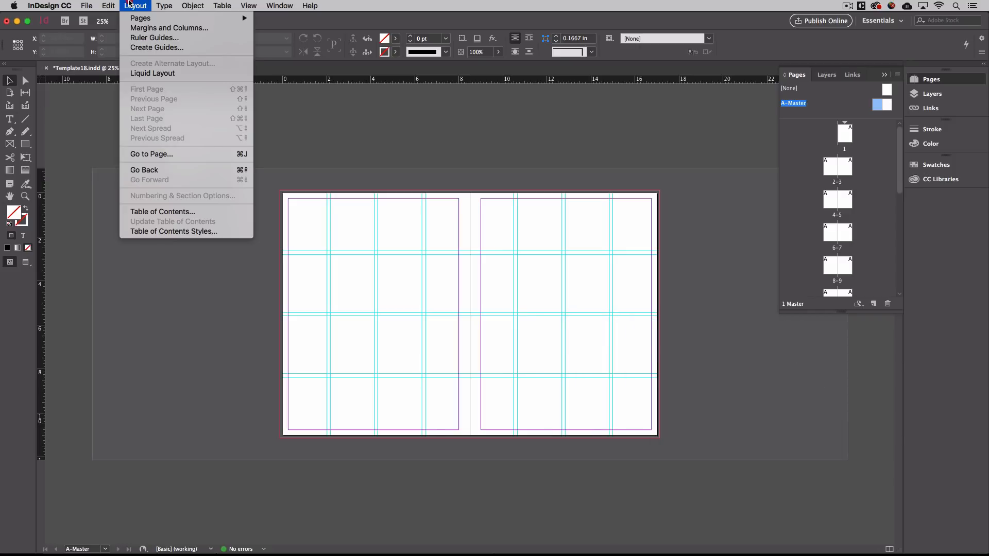
click(139, 48)
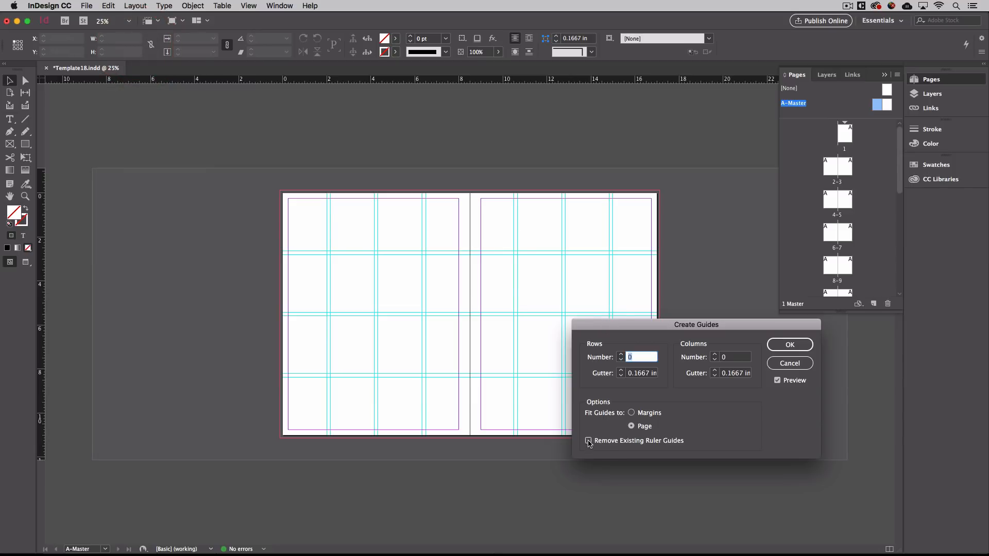
click(588, 441)
click(621, 356)
click(621, 355)
click(621, 355)
click(621, 355)
click(715, 354)
click(715, 354)
click(715, 354)
click(715, 354)
click(715, 354)
click(715, 360)
click(790, 344)
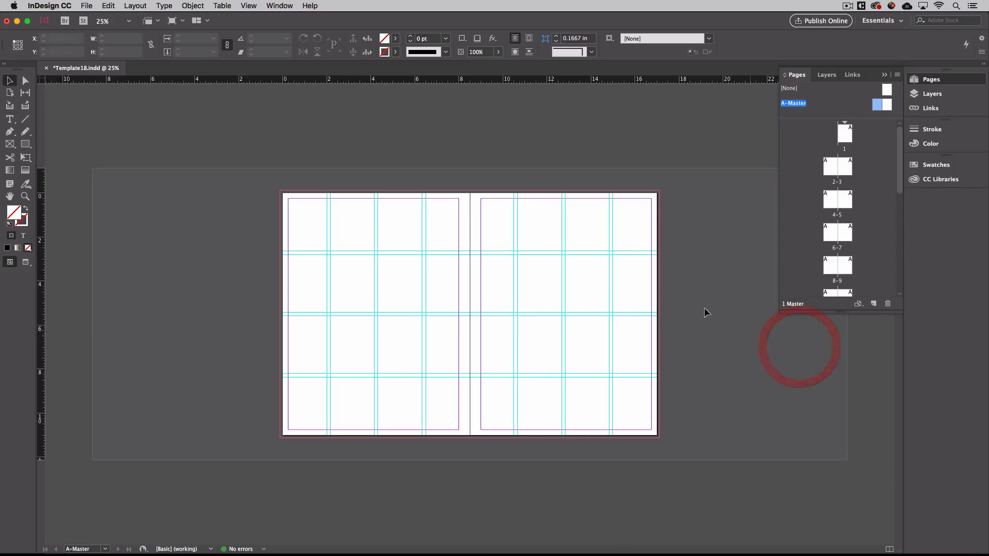
key(super+equal)
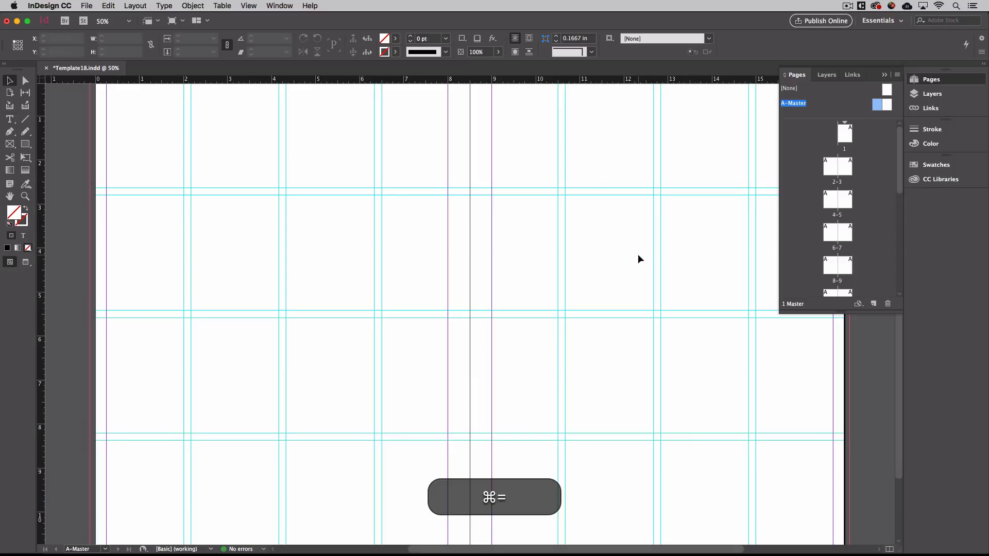
Raise the horizontal guides on both pages, zoom out, then undo the last guide move.
click(607, 188)
drag(608, 189, 608, 172)
drag(463, 190, 461, 172)
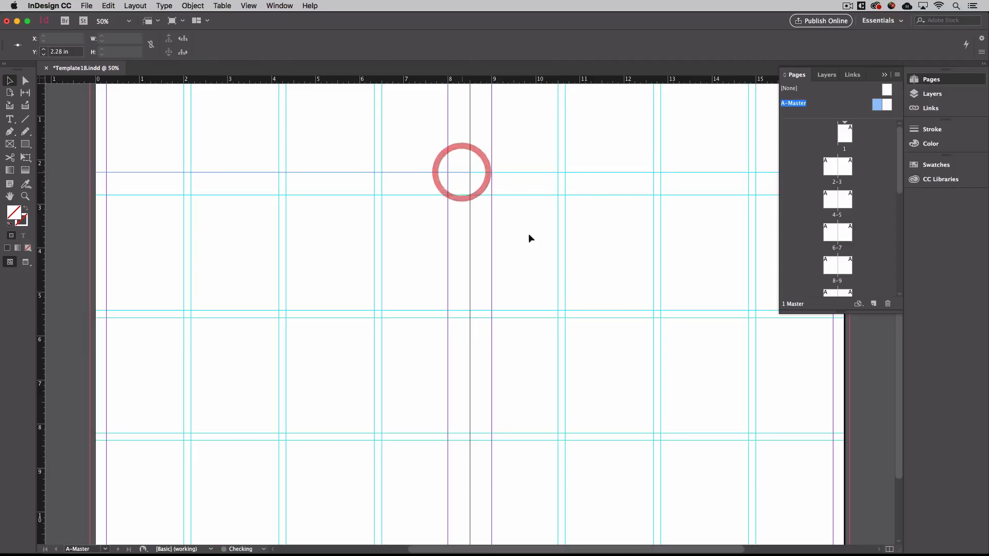
click(564, 274)
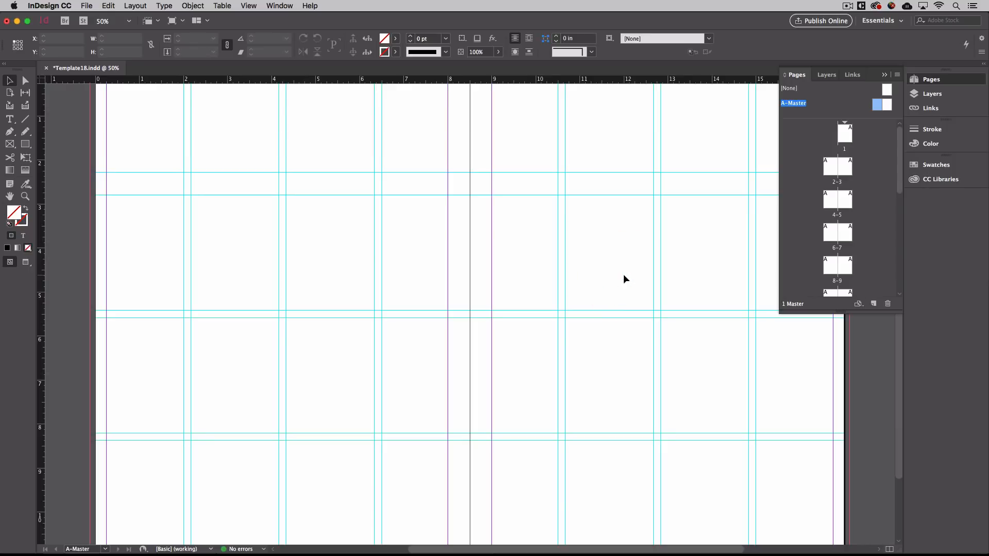
key(super+minus)
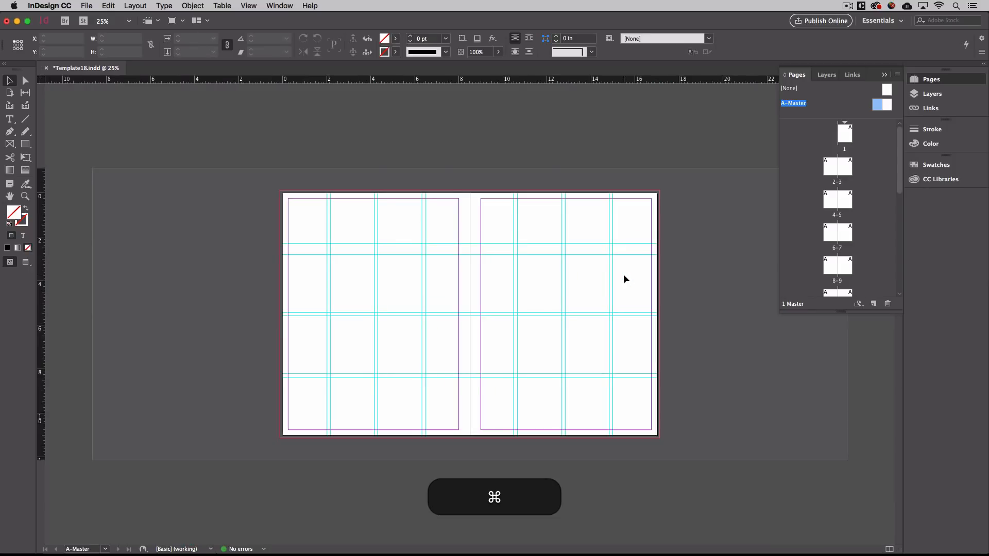
key(super+z)
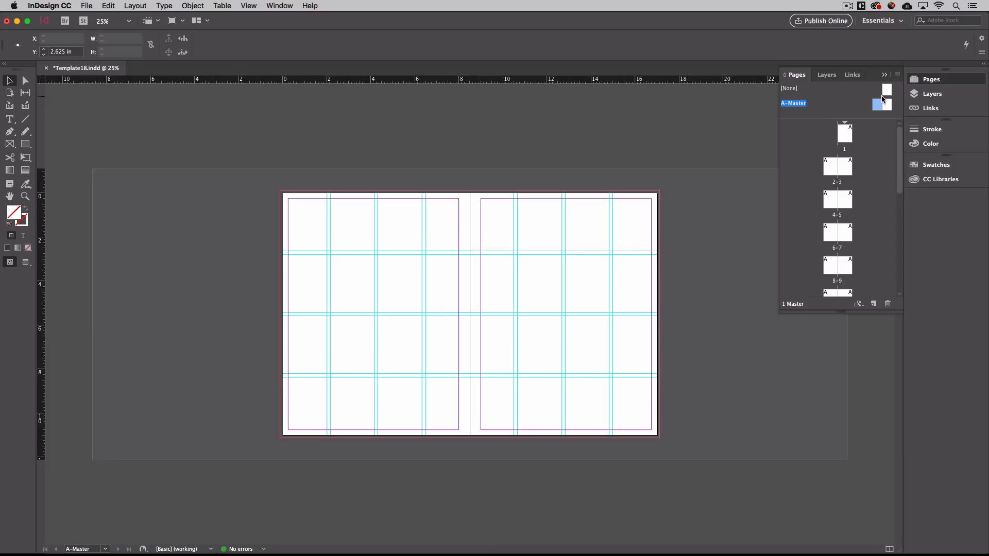
Browse spreads 4–5, 6–7 and 8–9 in the Pages panel, then return to spread 2–3.
double_click(831, 164)
double_click(830, 206)
double_click(830, 233)
double_click(830, 265)
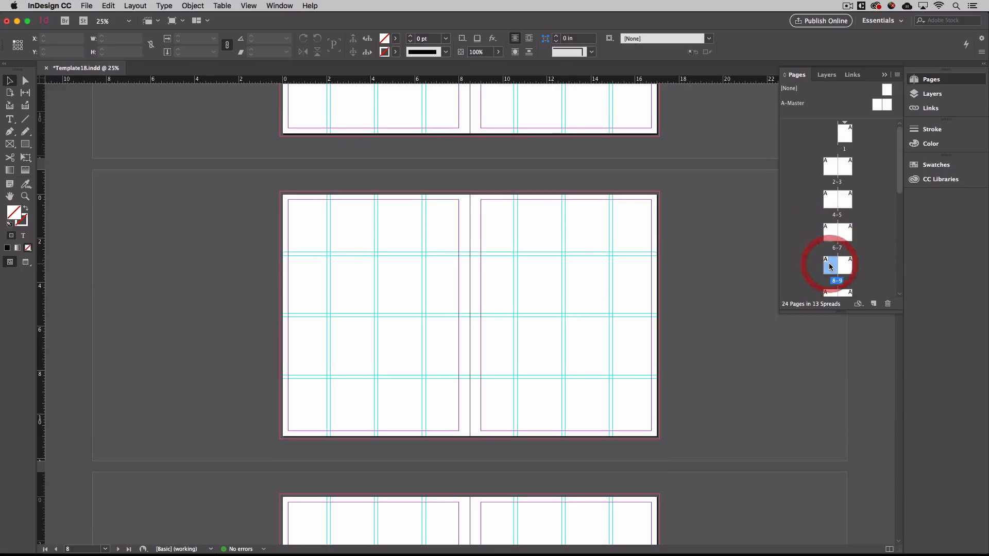
double_click(830, 170)
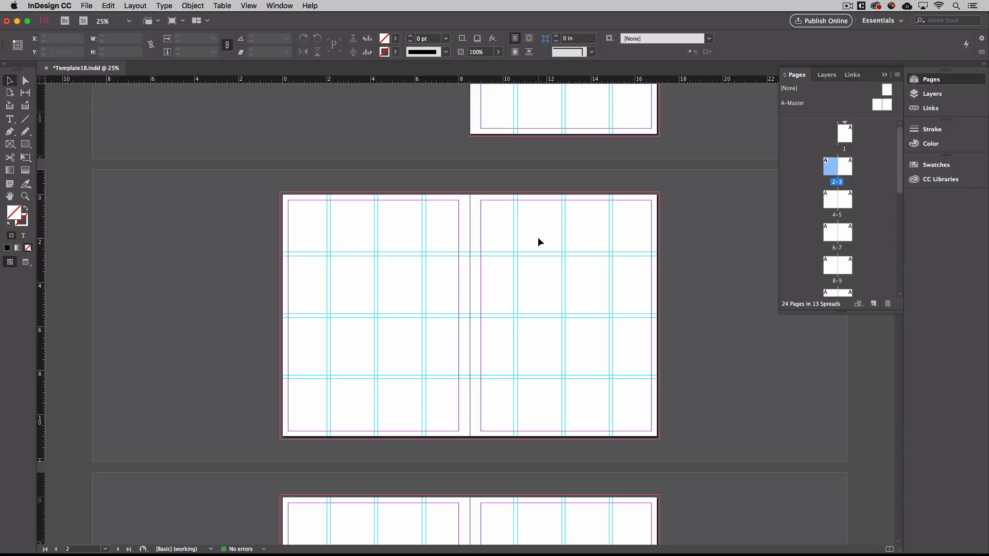
Switch to Photoshop and check the colour mode of 6_1.jpg under Image > Mode.
key(super+Tab)
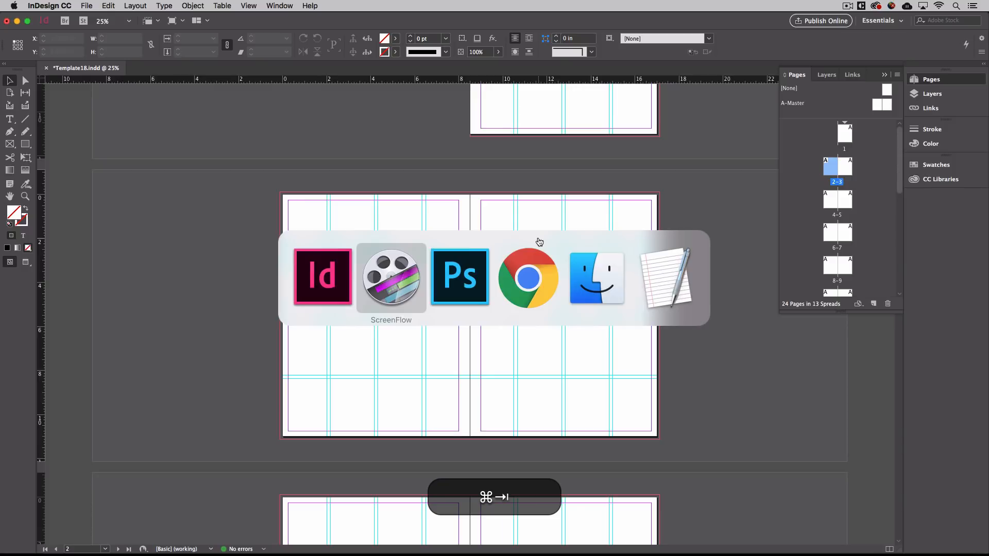
key(super+Tab)
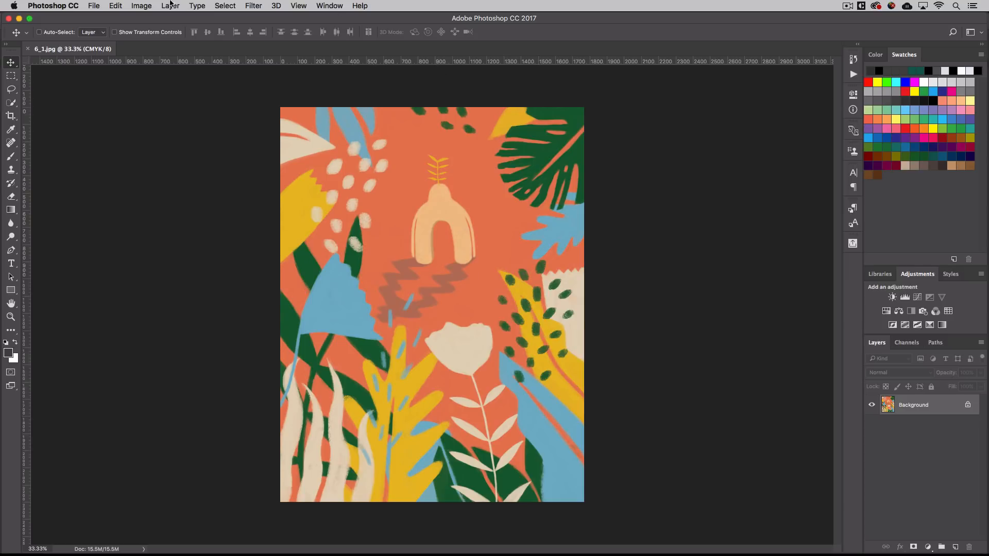
click(141, 5)
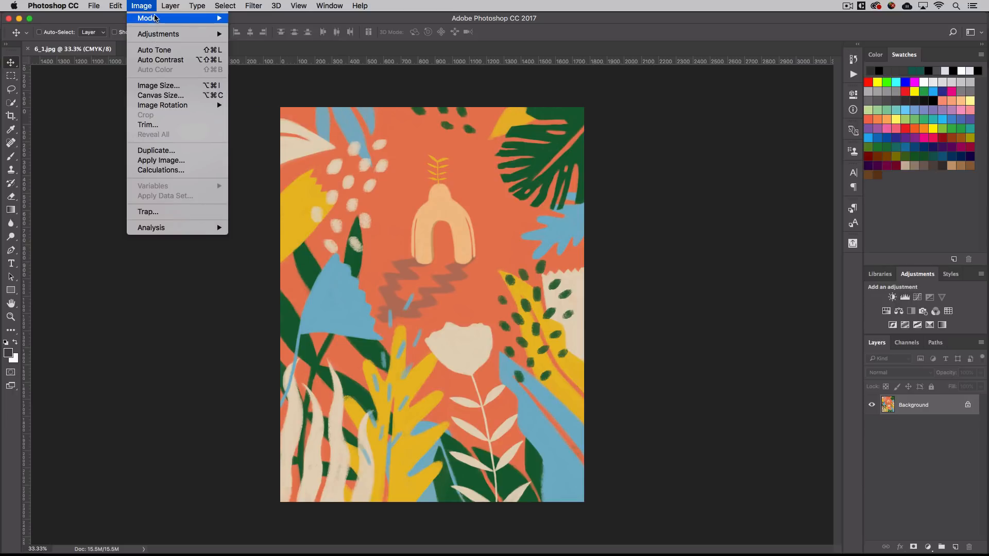
mouse_move(155, 18)
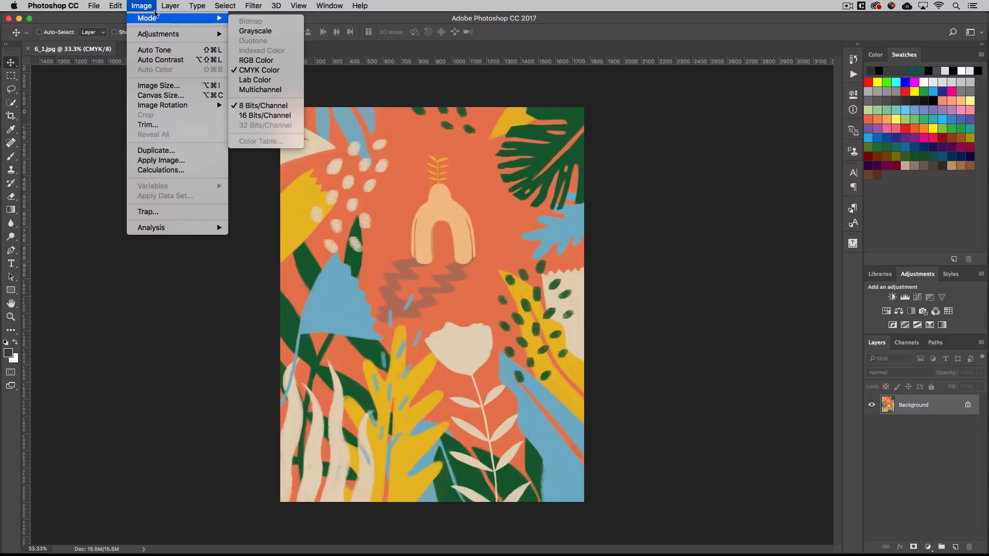
click(144, 4)
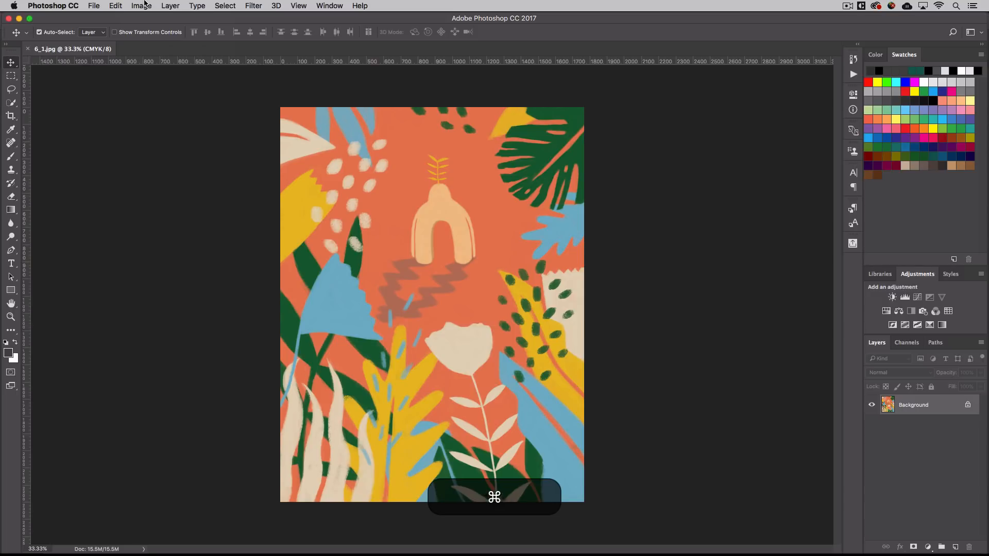
View 6_1.jpg's Image Size in inches (5.893 × 7.667), cancel without resizing, and return to InDesign.
key(alt+super+i)
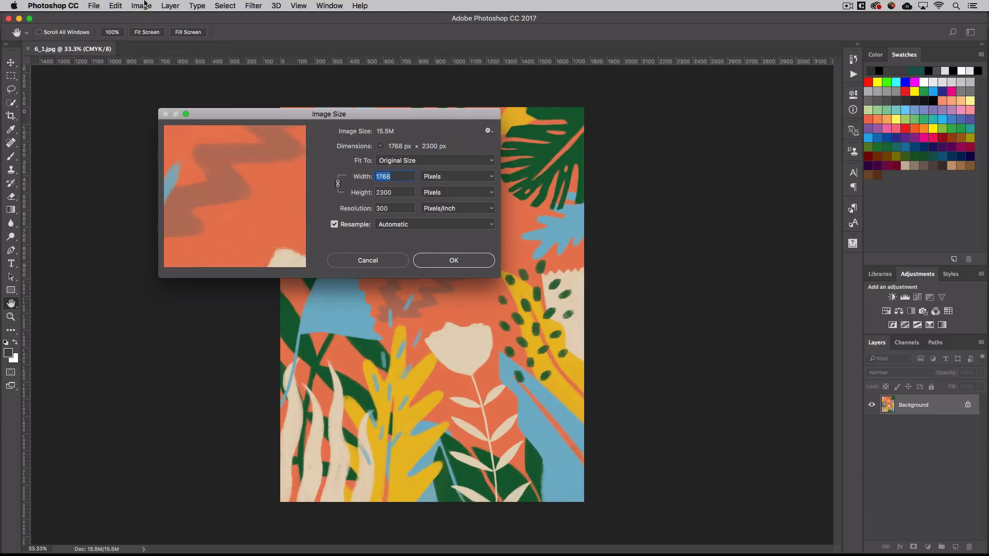
click(437, 179)
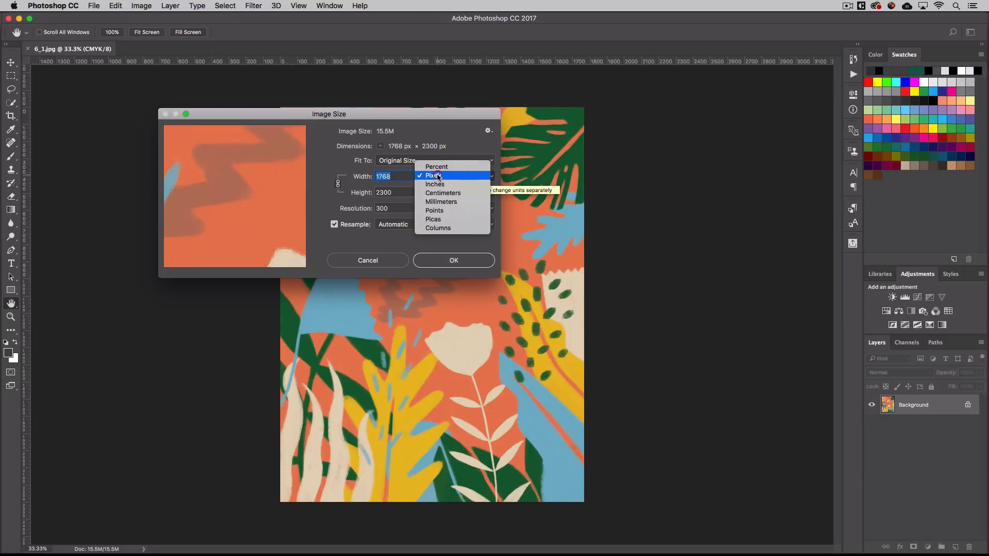
click(437, 184)
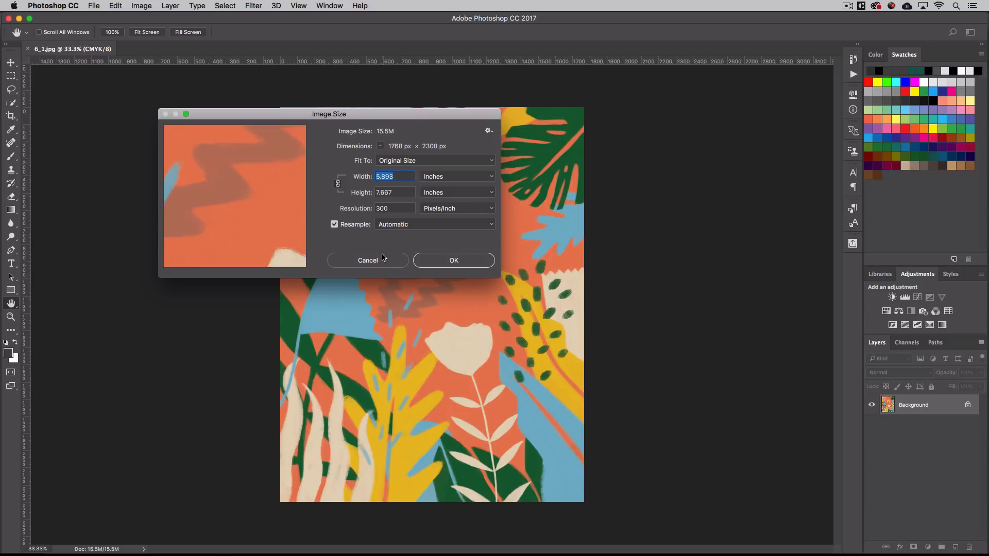
click(384, 263)
key(super+Tab)
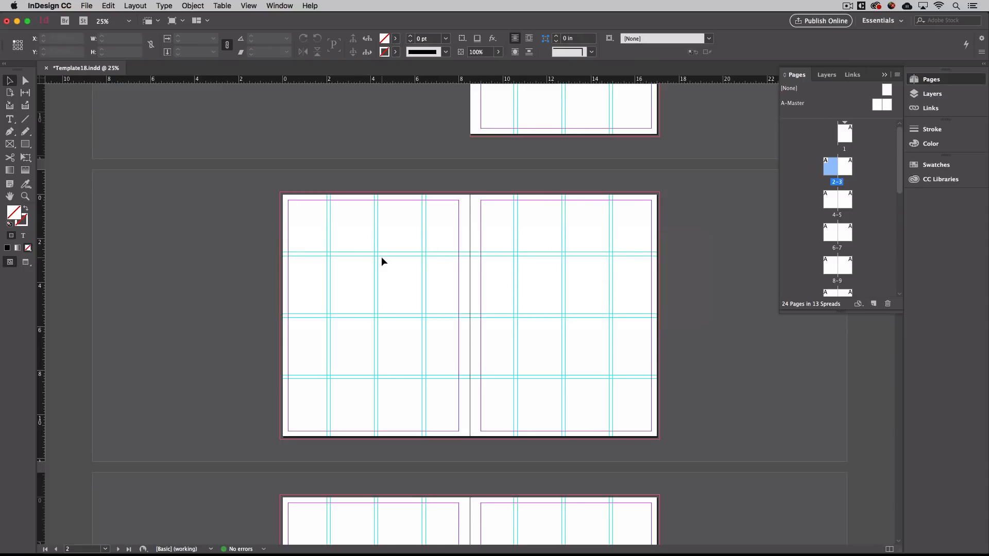
Fit page 2 in view, zoom back out to the spread, and start Place with Cmd+D.
double_click(829, 167)
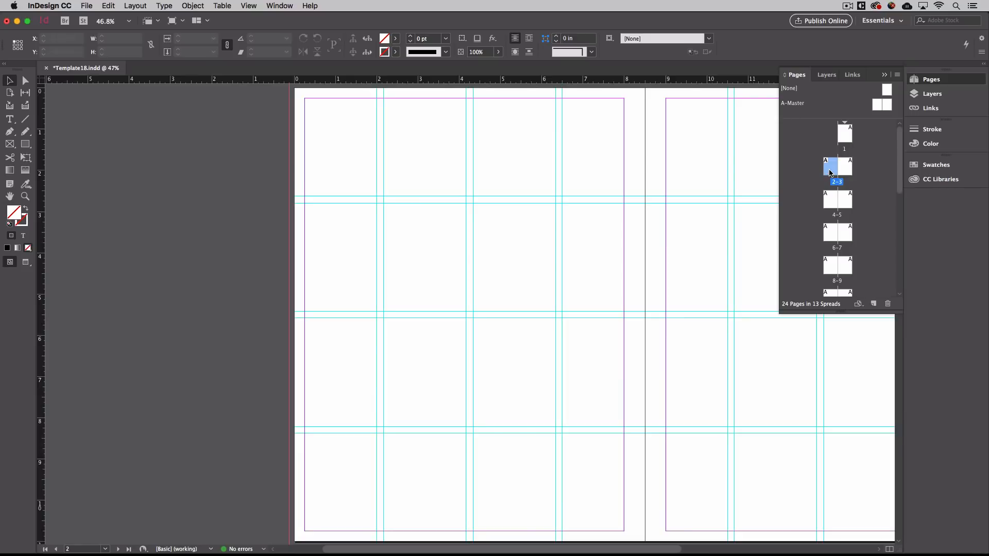
key(super+minus)
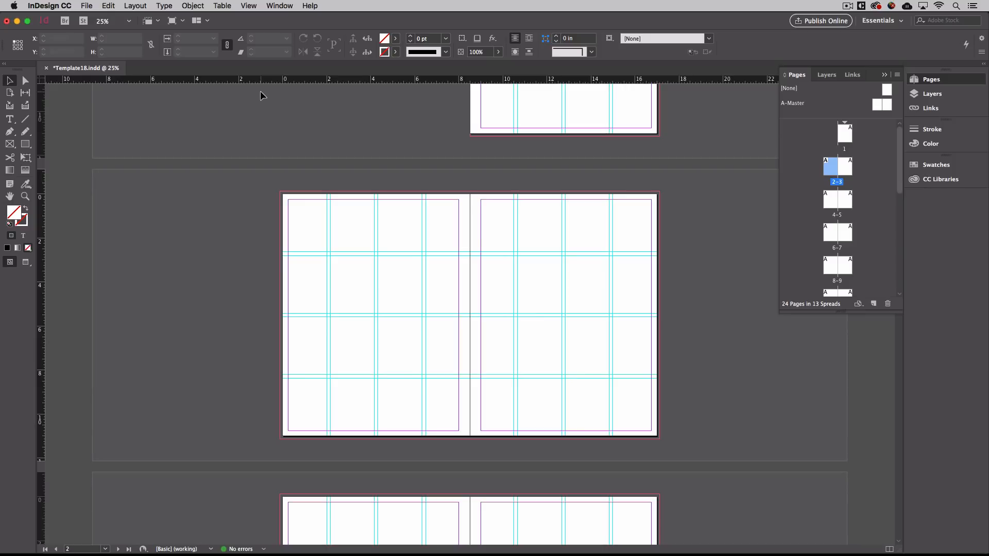
click(86, 6)
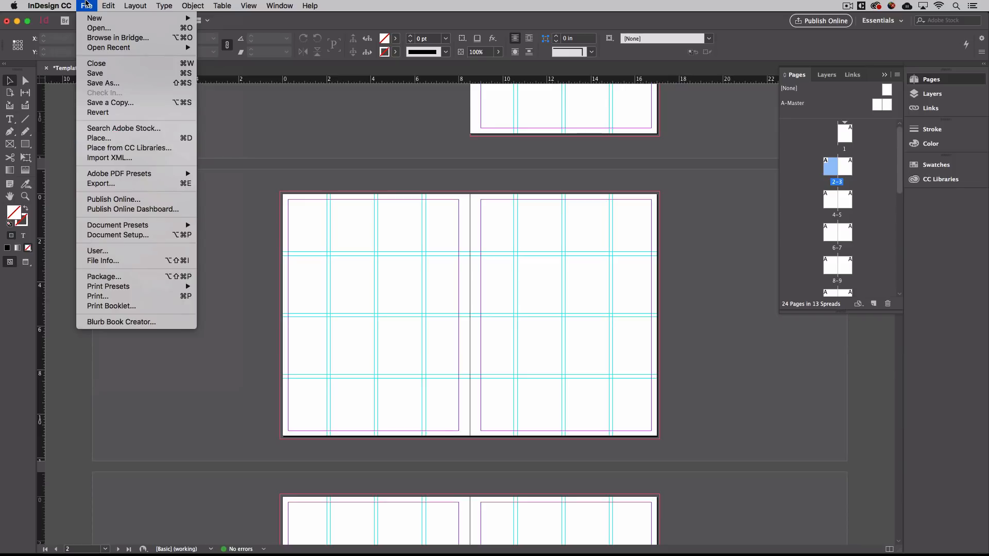
click(90, 5)
key(super+d)
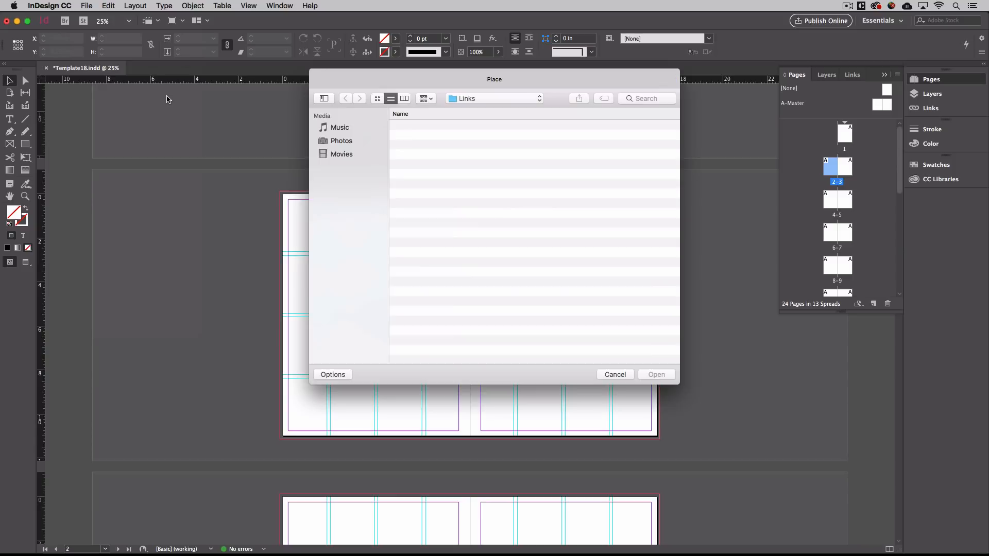
Load 6_1.jpg from the Links folder for placing.
click(468, 99)
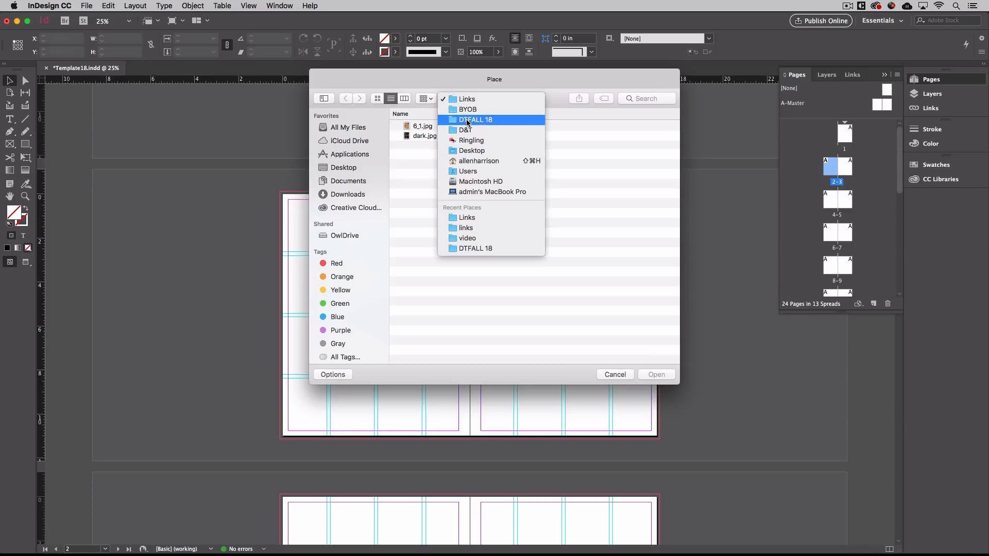
click(469, 103)
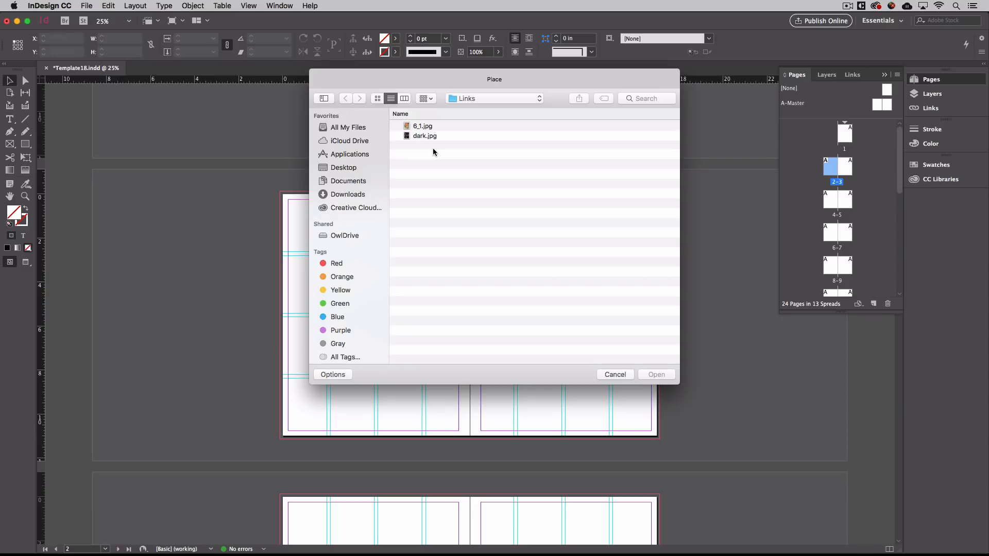
click(412, 126)
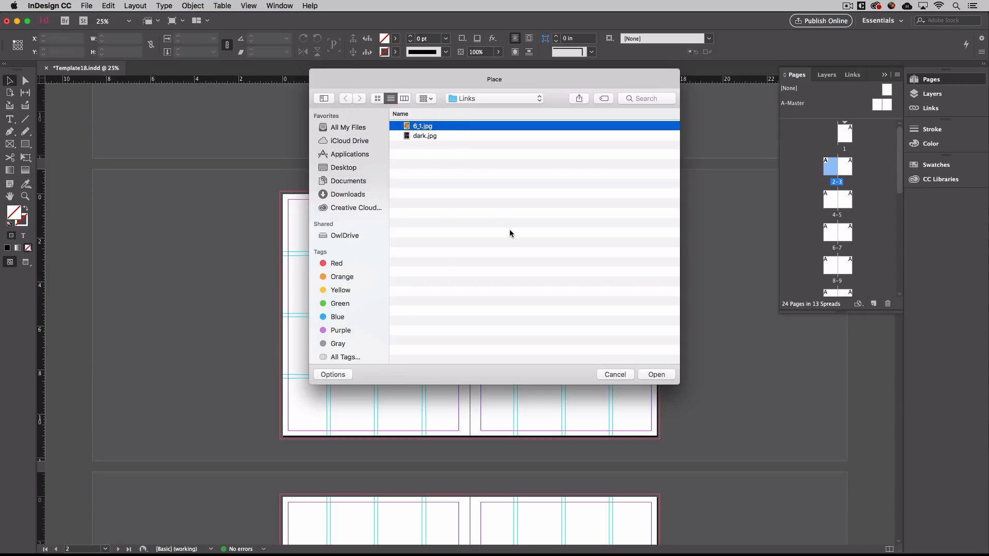
click(654, 375)
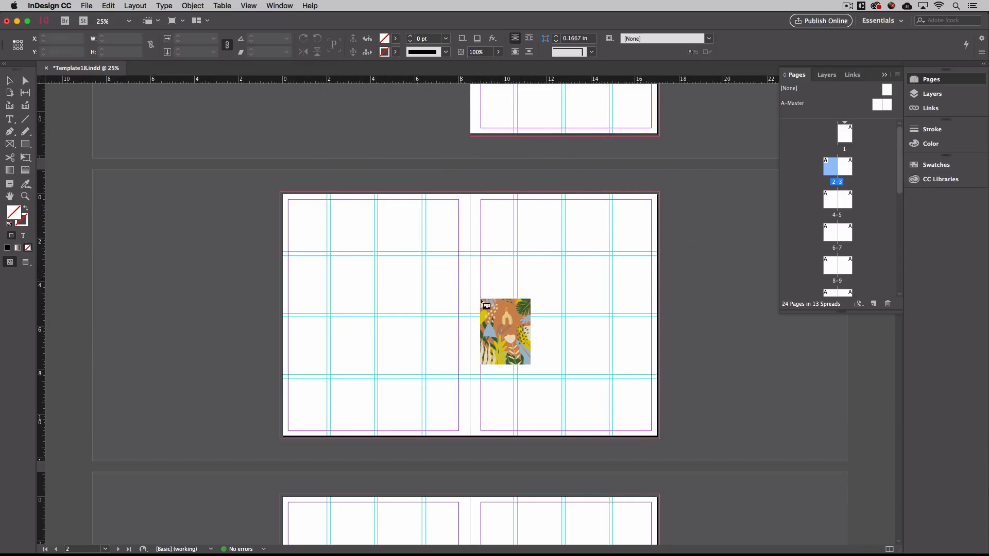
Place 6_1.jpg on page 3 at 5.8933 × 7.6667 in and zoom in on it.
click(503, 239)
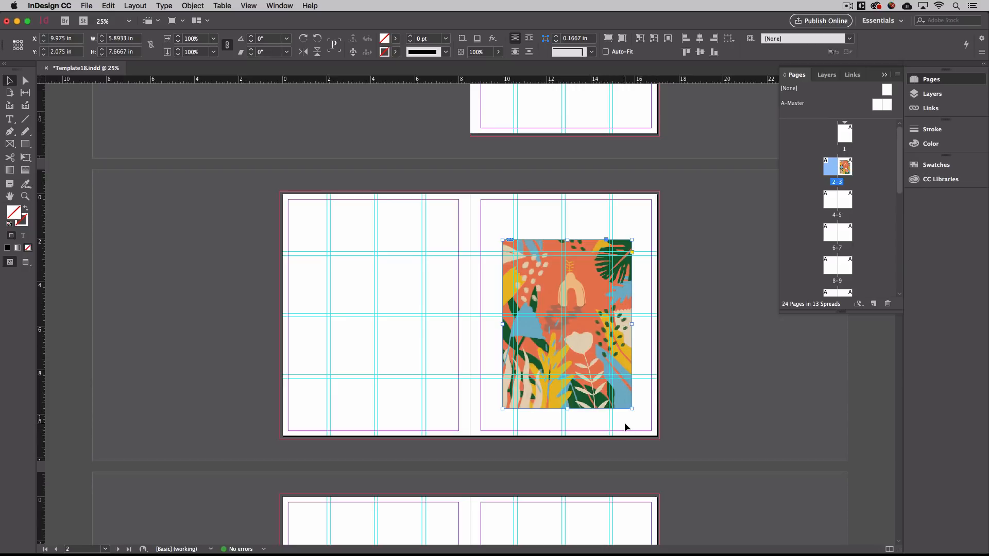
key(super)
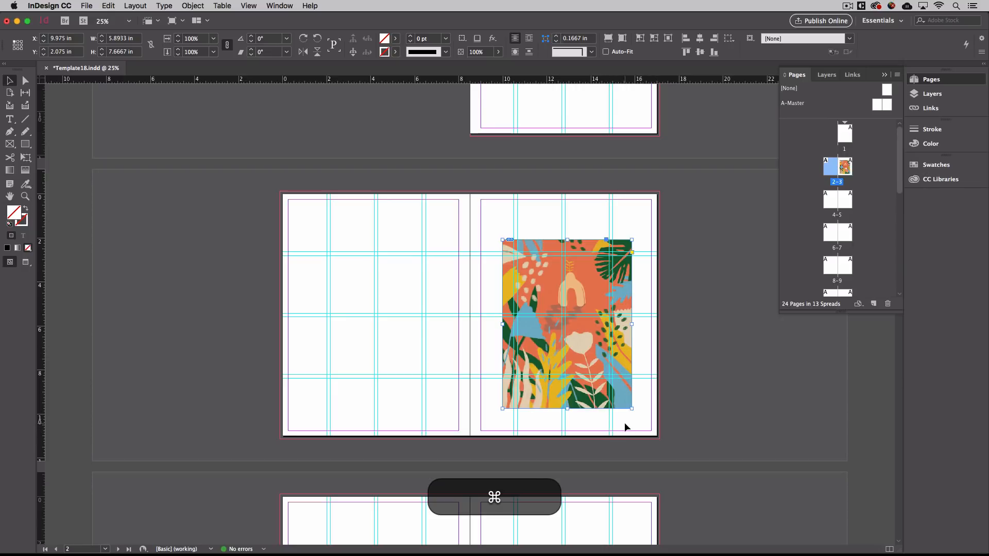
key(super+semicolon)
key(super+semicolon)
key(super+semicolon)
key(super+semicolon)
key(super+space)
click(568, 387)
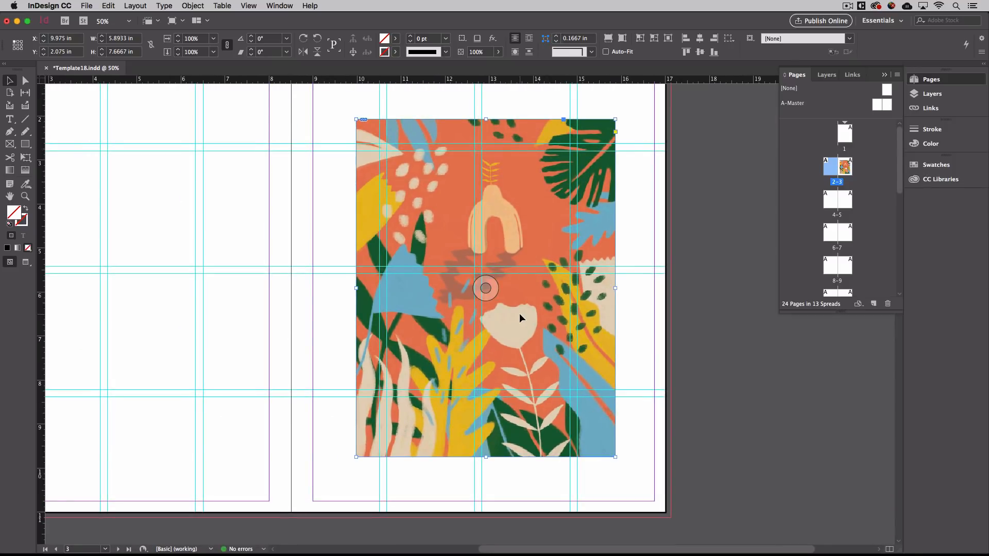
key(space)
key(space)
Drag the illustration up toward page 3's top margin, to X 9.8033 in, Y 1.6667 in.
drag(547, 379, 520, 343)
scroll(536, 333, up, 5)
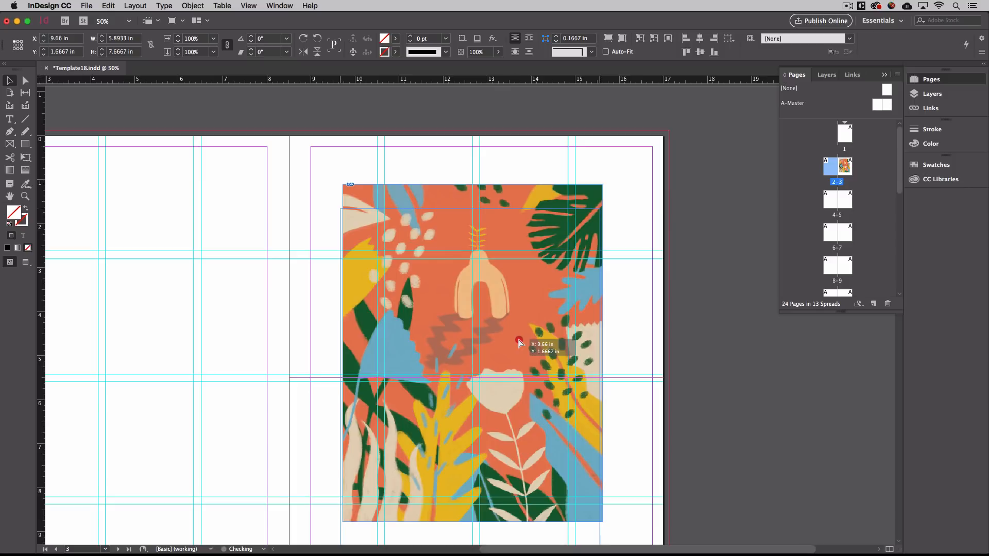
mouse_move(519, 343)
mouse_down()
mouse_move(520, 369)
mouse_move(526, 340)
mouse_up()
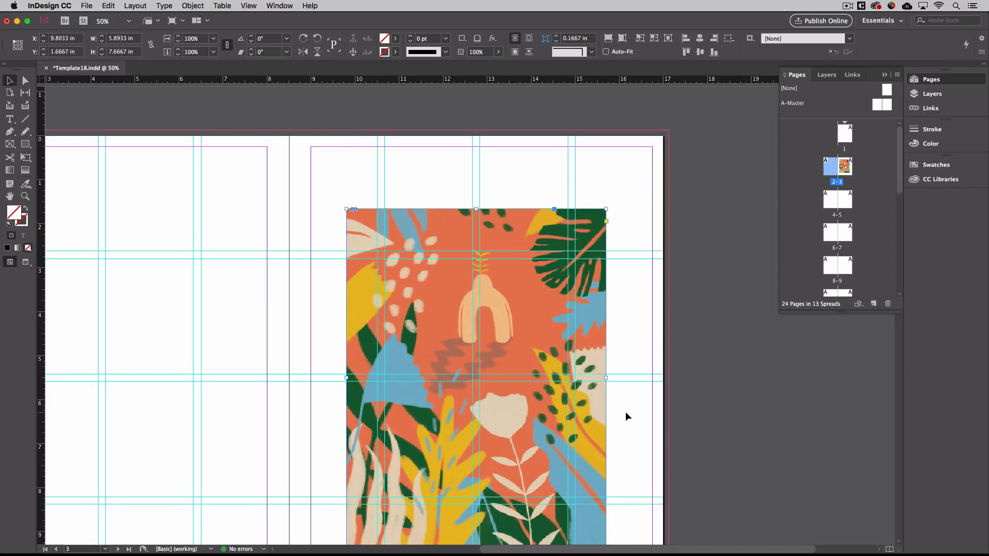
scroll(625, 412, down, 4)
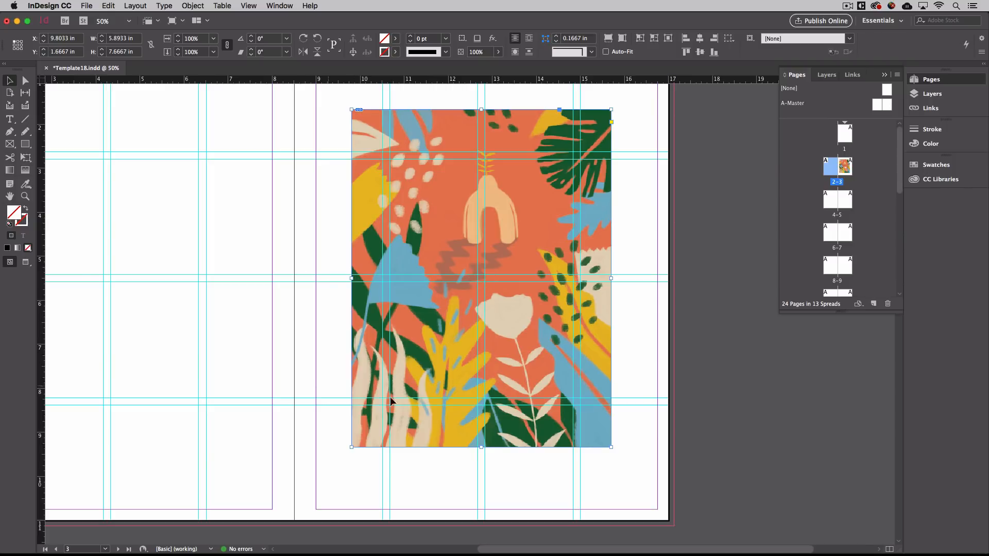
scroll(647, 428, up, 3)
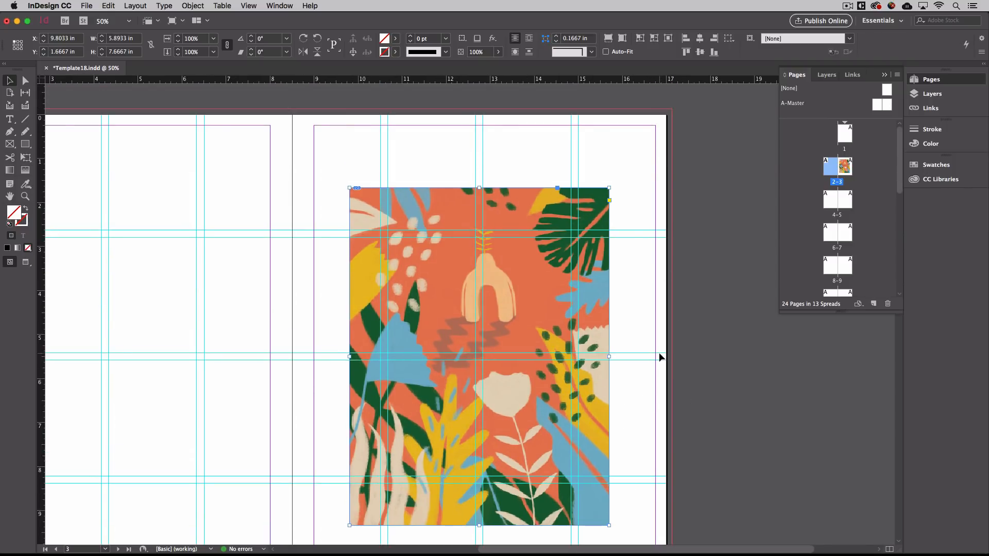
scroll(659, 352, down, 5)
scroll(660, 352, up, 3)
scroll(660, 353, right, 2)
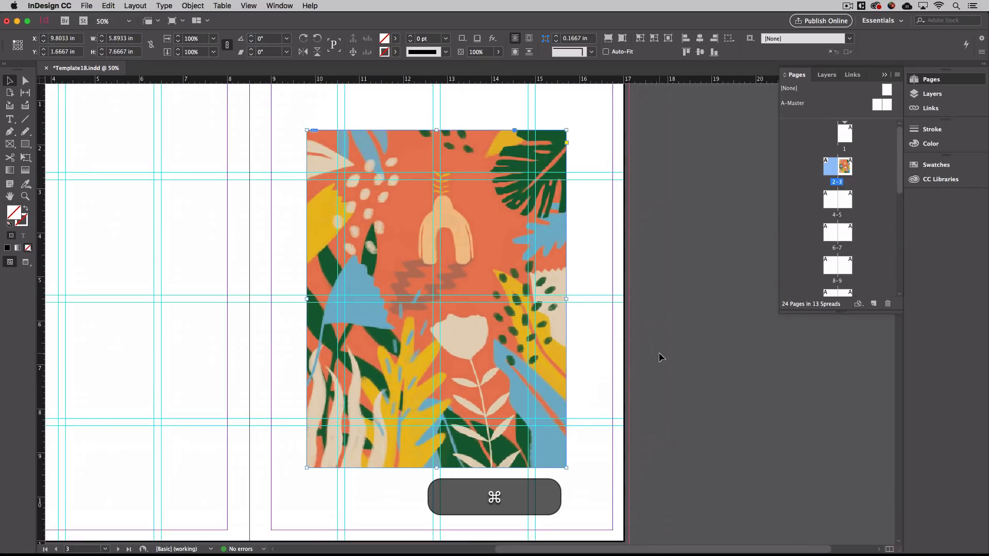
Hide guides, nudge the illustration higher, then undo the nudge.
key(super+semicolon)
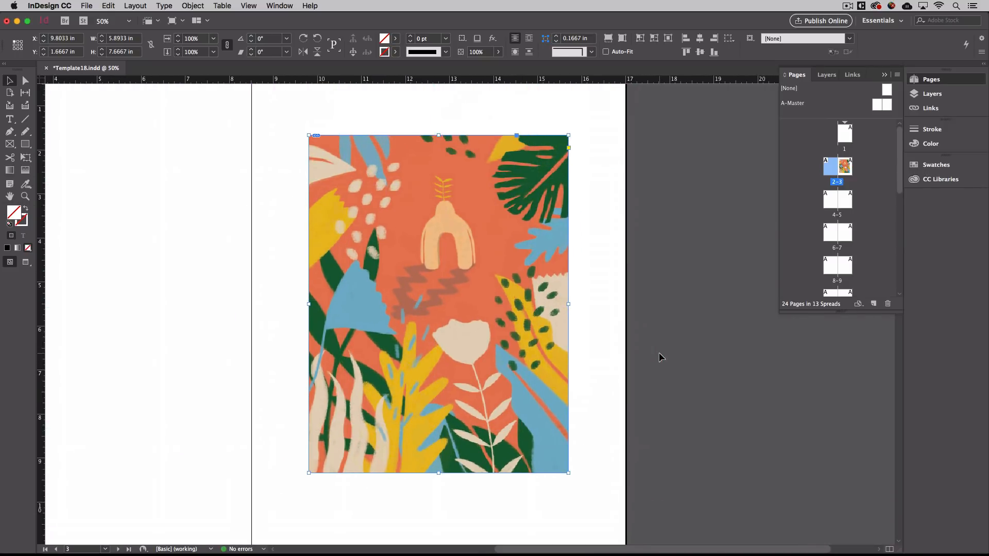
click(660, 356)
scroll(659, 355, left, 3)
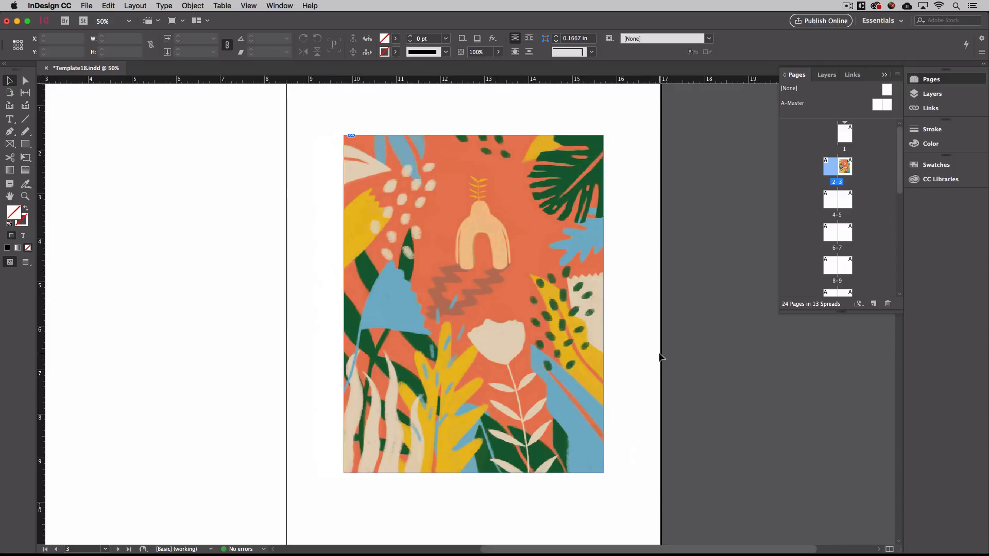
drag(516, 338, 518, 315)
click(688, 385)
scroll(607, 456, down, 10)
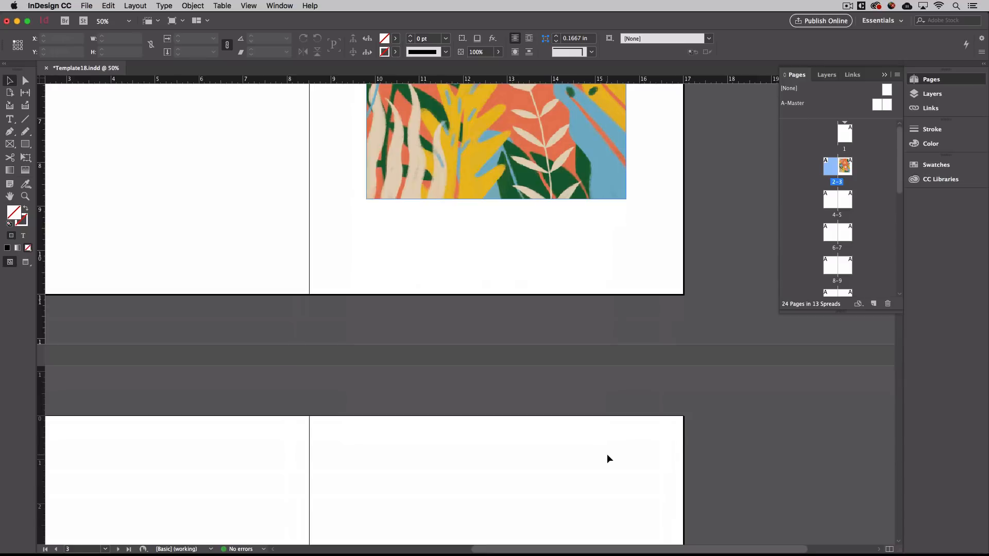
scroll(607, 456, up, 8)
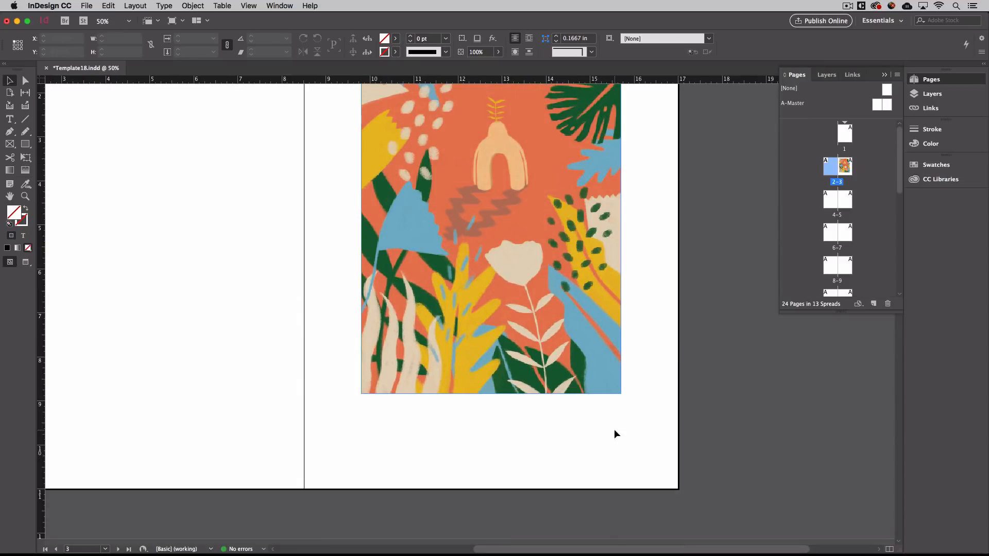
scroll(614, 428, up, 5)
key(super+z)
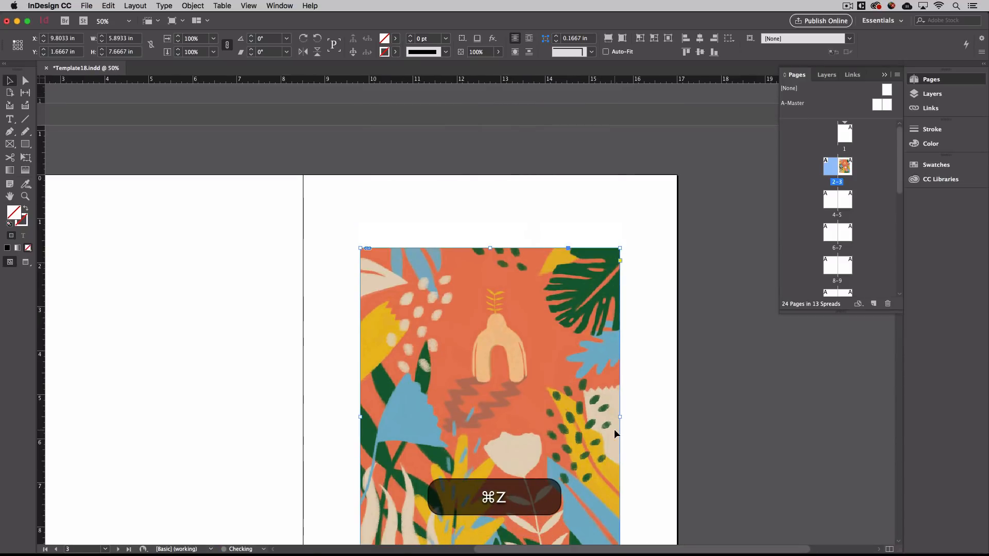
Select the illustration and zoom out to show the whole spread.
scroll(718, 385, down, 3)
scroll(718, 385, down, 2)
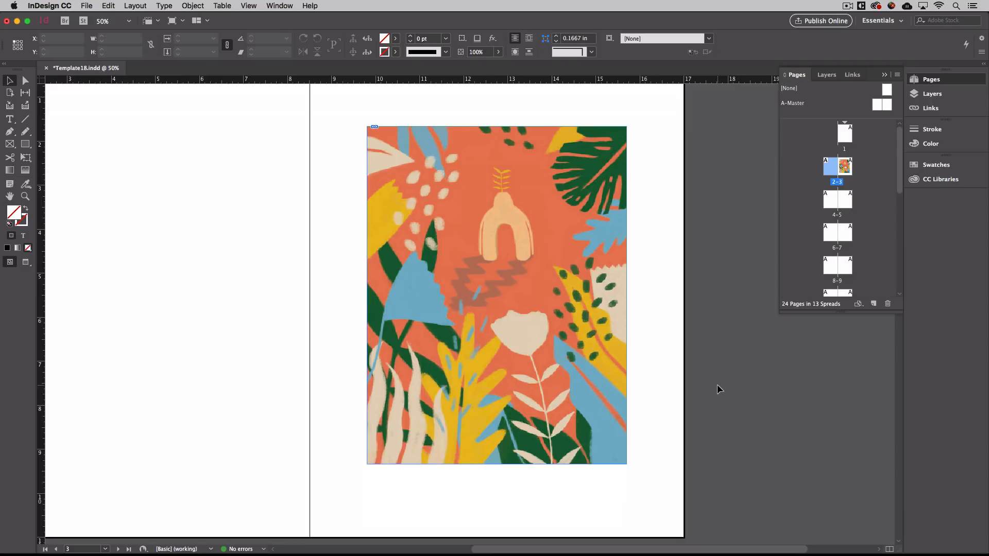
click(577, 381)
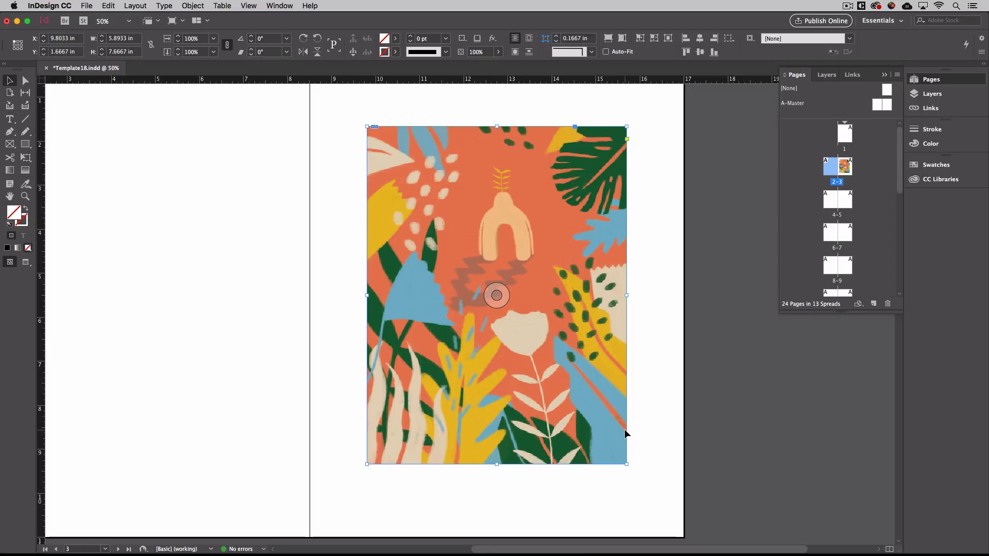
key(super+minus)
Enlarge the illustration proportionally and drag it across the spread.
drag(628, 331, 767, 512)
drag(765, 555, 765, 555)
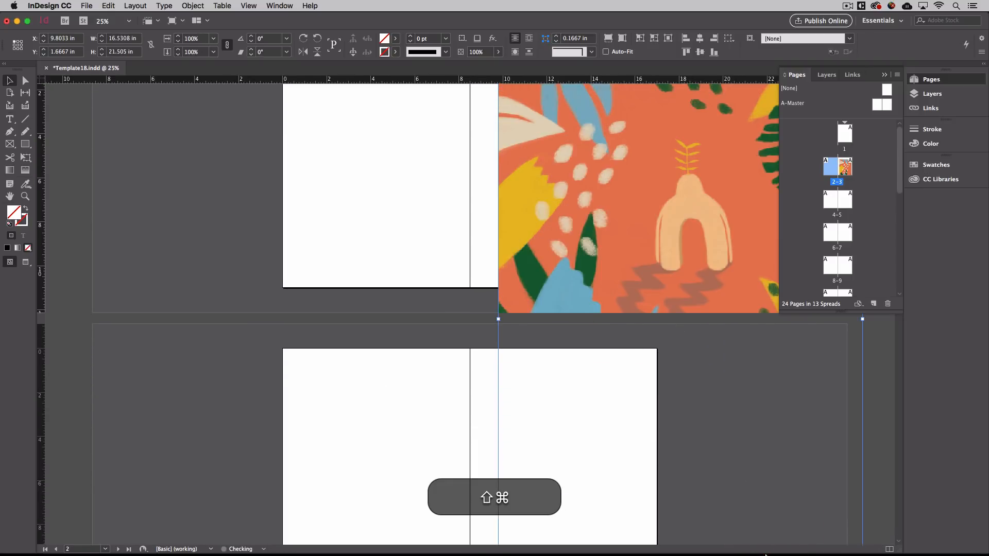
scroll(653, 371, up, 3)
scroll(654, 370, up, 1)
drag(647, 364, 566, 274)
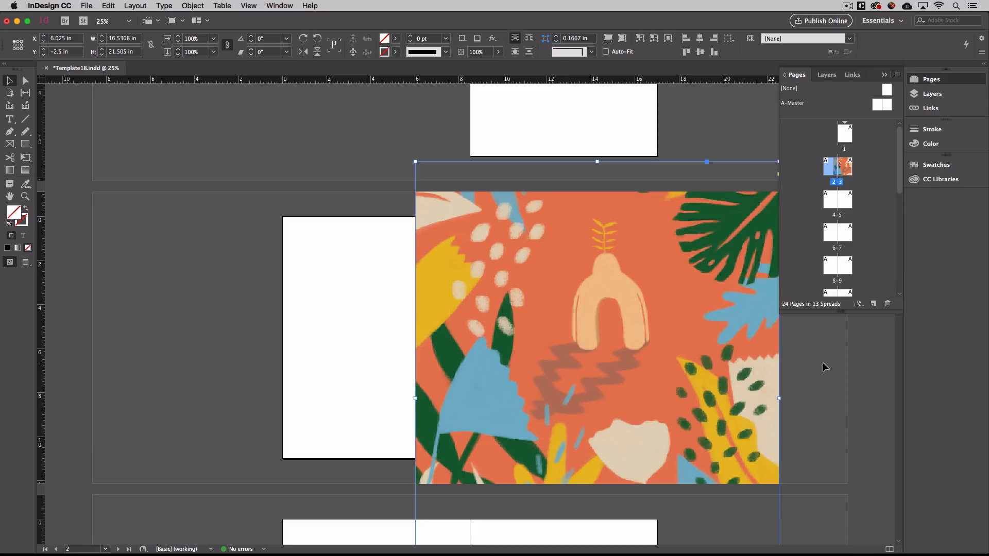
Show guides and shrink the illustration to 5.6163 × 7.3063 in at X 9.8585, Y 1.8469 in.
key(super+semicolon)
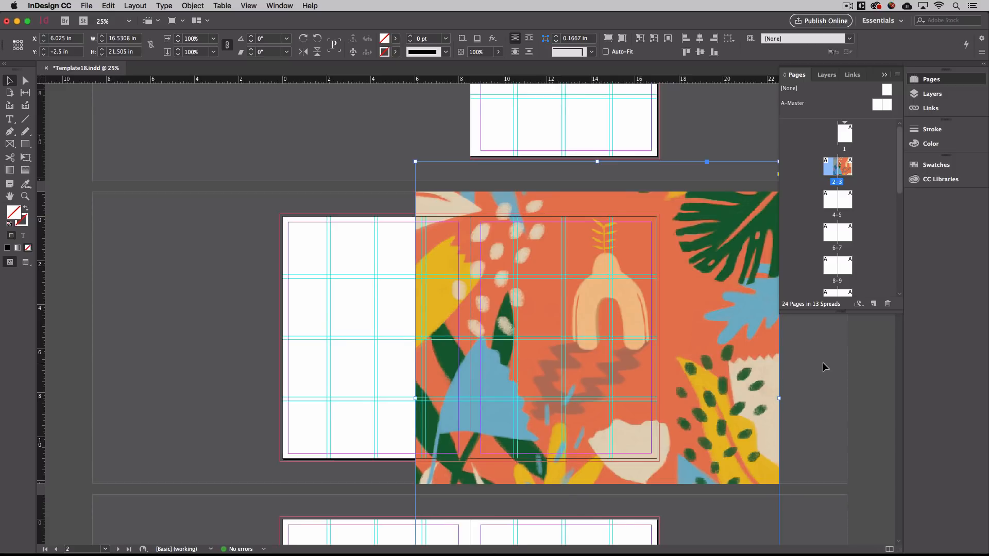
key(shift)
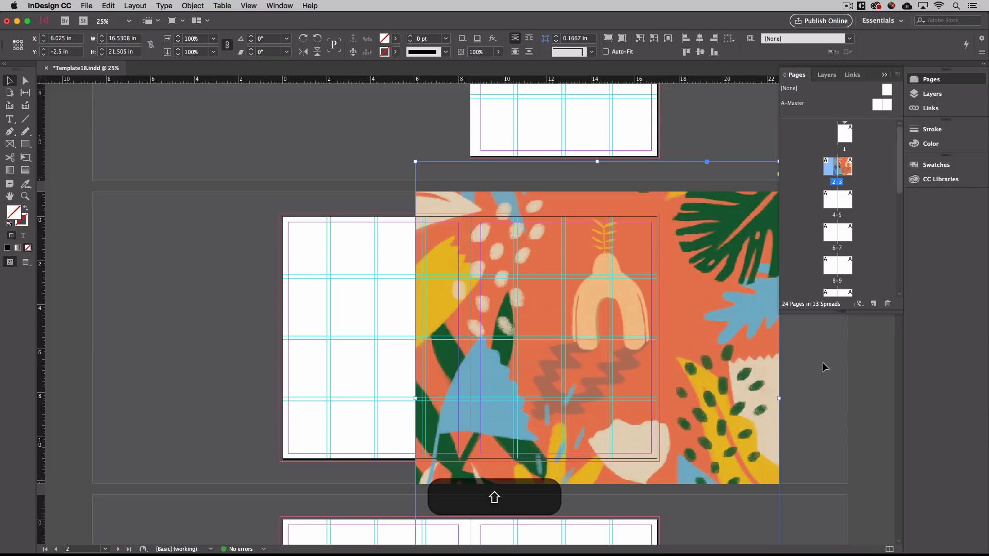
key(super)
drag(414, 162, 594, 389)
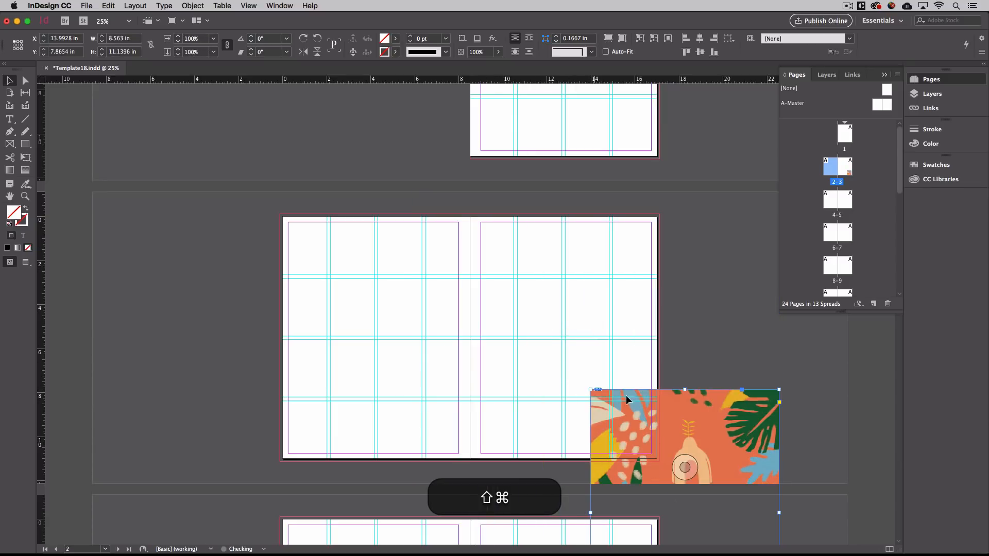
drag(692, 405, 613, 257)
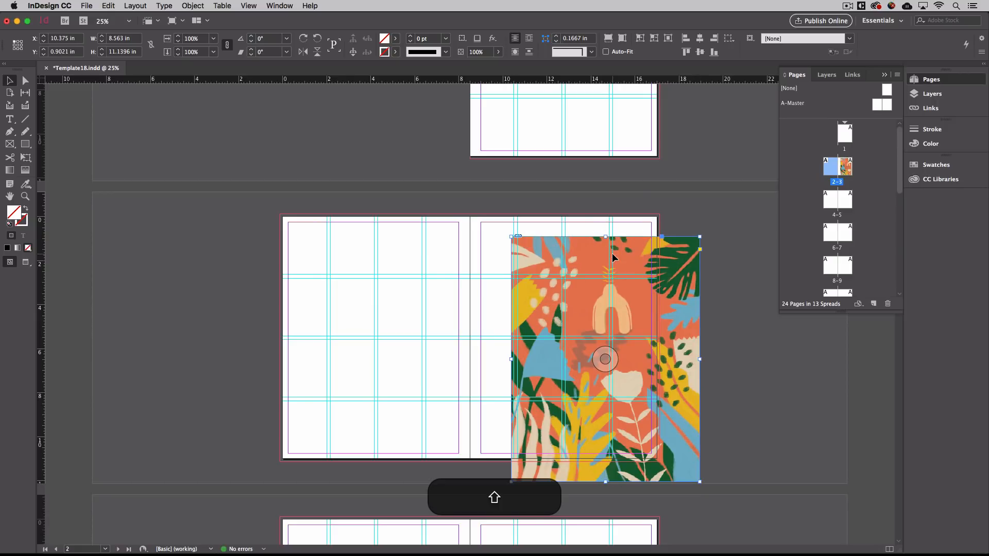
drag(699, 481, 620, 400)
drag(624, 325, 614, 347)
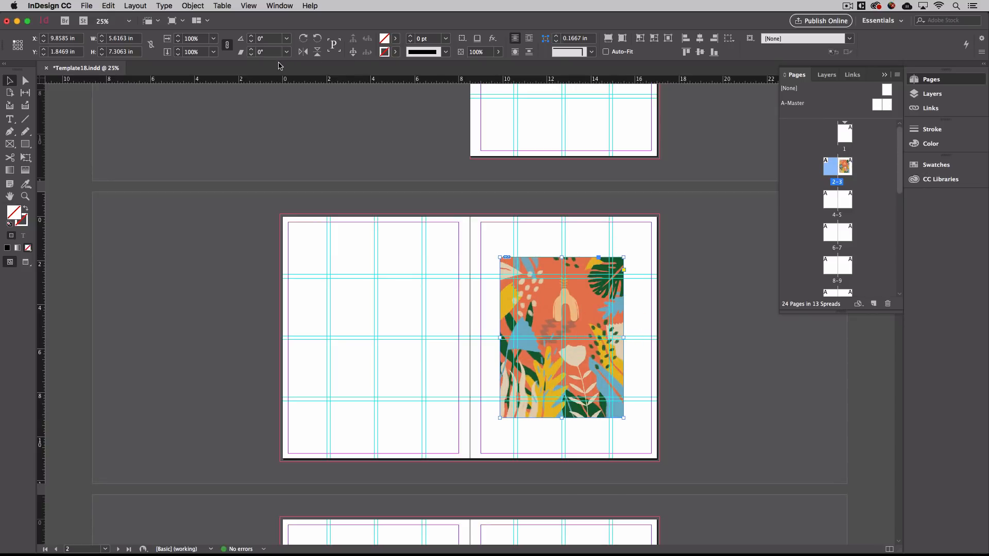
Step the illustration's scale up and back down with the Control panel spinner arrows.
click(178, 37)
click(179, 38)
click(179, 37)
click(178, 37)
click(178, 37)
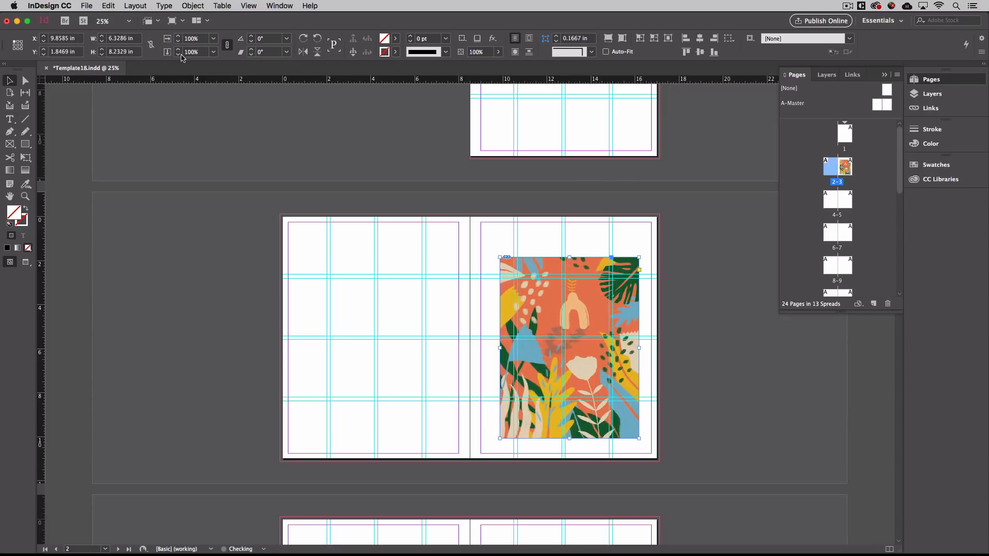
click(179, 55)
click(180, 55)
click(179, 54)
click(181, 54)
click(180, 55)
click(180, 55)
click(180, 54)
click(180, 55)
click(180, 55)
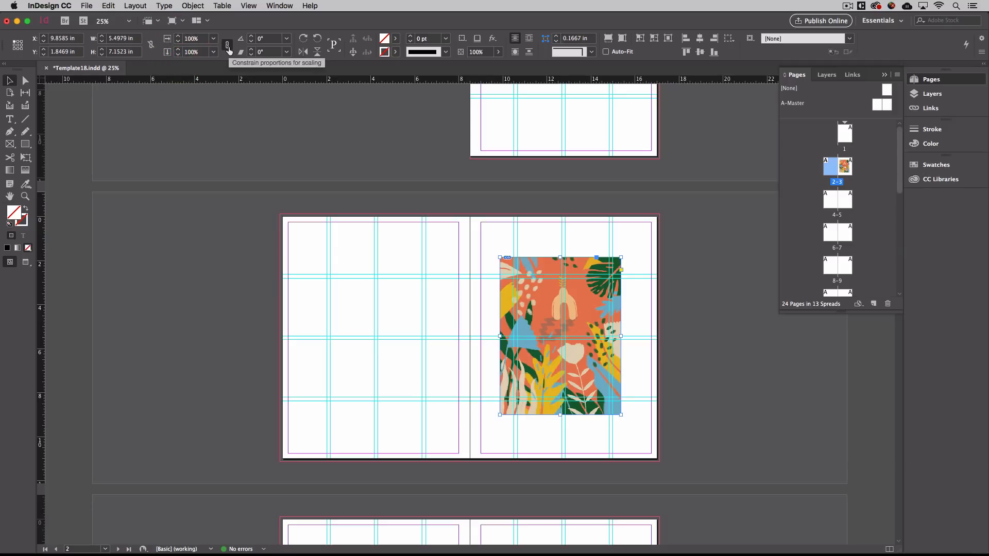
Unconstrain proportions, adjust width, undo, and settle the illustration at 5.5535 × 7.2245 in.
click(227, 46)
click(180, 36)
click(180, 36)
click(179, 36)
click(180, 37)
click(180, 37)
click(180, 36)
click(179, 36)
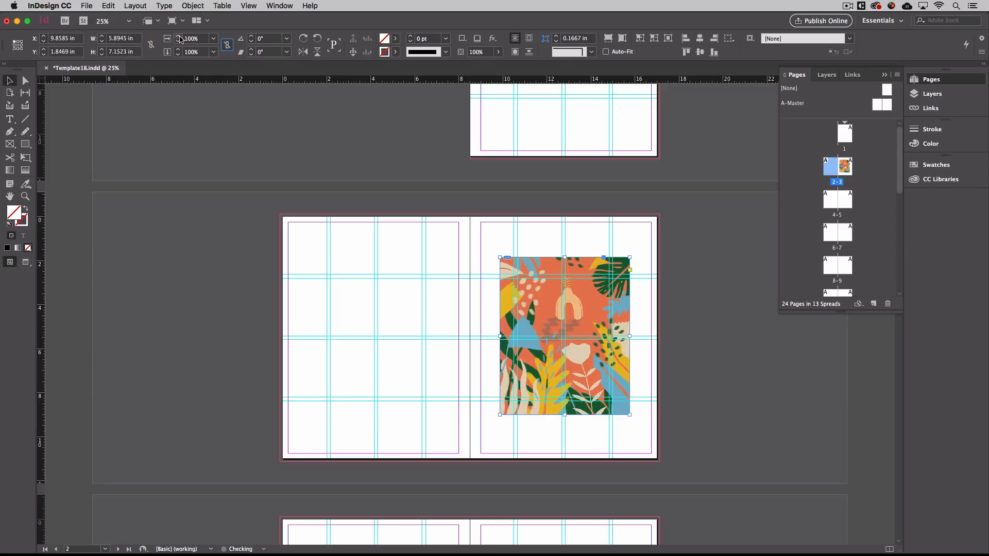
key(super+z)
key(super+z)
key(super+z)
key(super+z)
key(super+z)
key(super+z)
key(super+z)
click(179, 39)
click(227, 46)
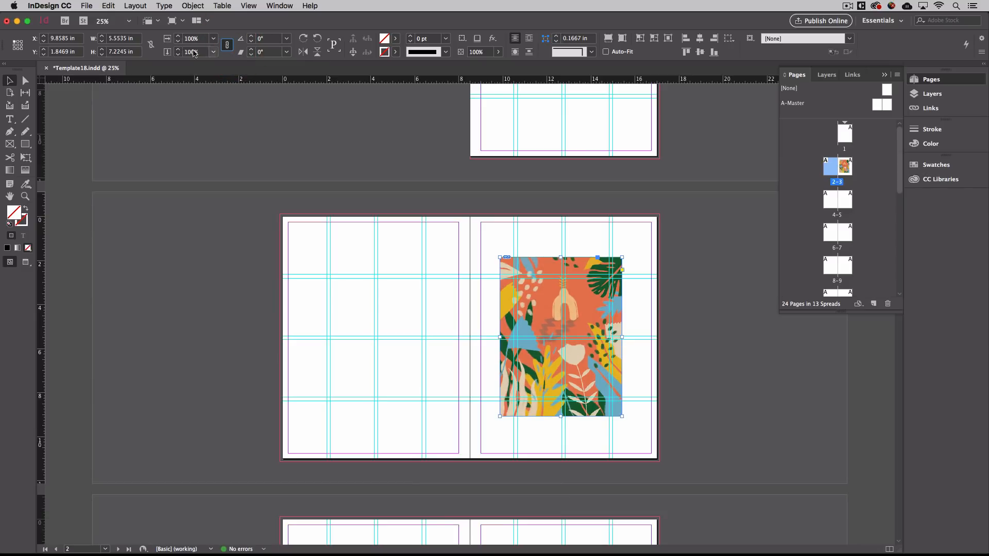
Draw a 5.7 × 7.9 in rectangle frame on the left page.
click(198, 149)
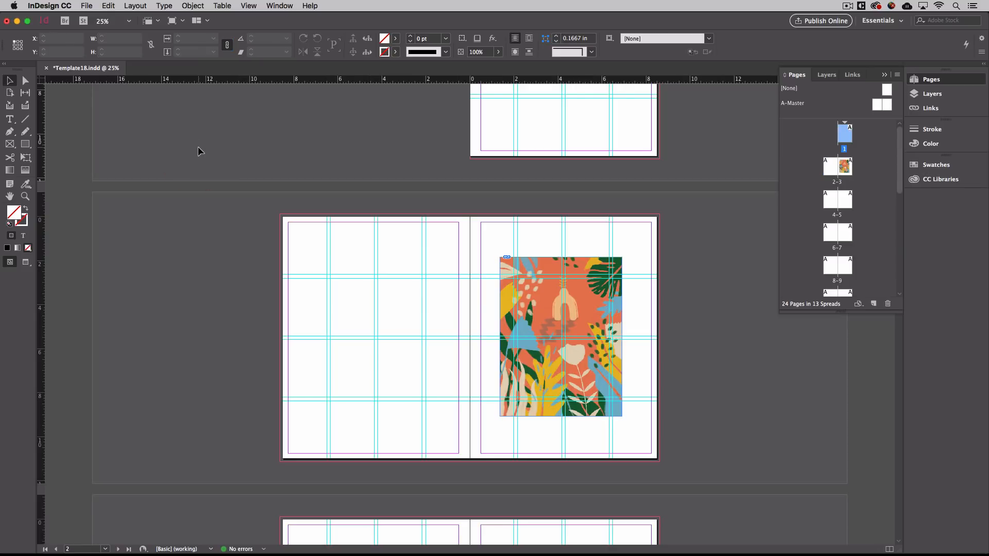
click(30, 150)
click(11, 144)
drag(320, 249, 444, 423)
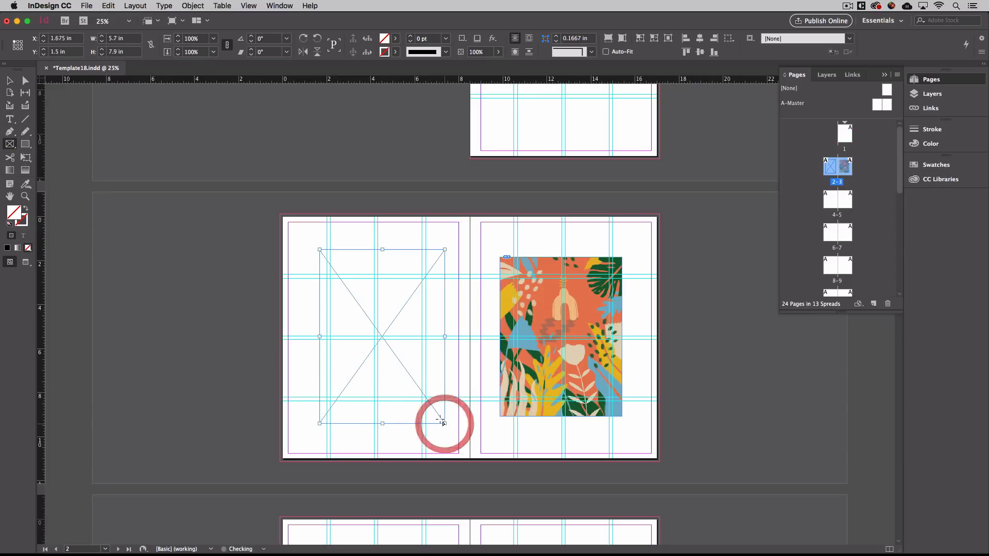
Place 6_1.jpg into the new left-page frame via File > Place.
click(85, 6)
click(108, 138)
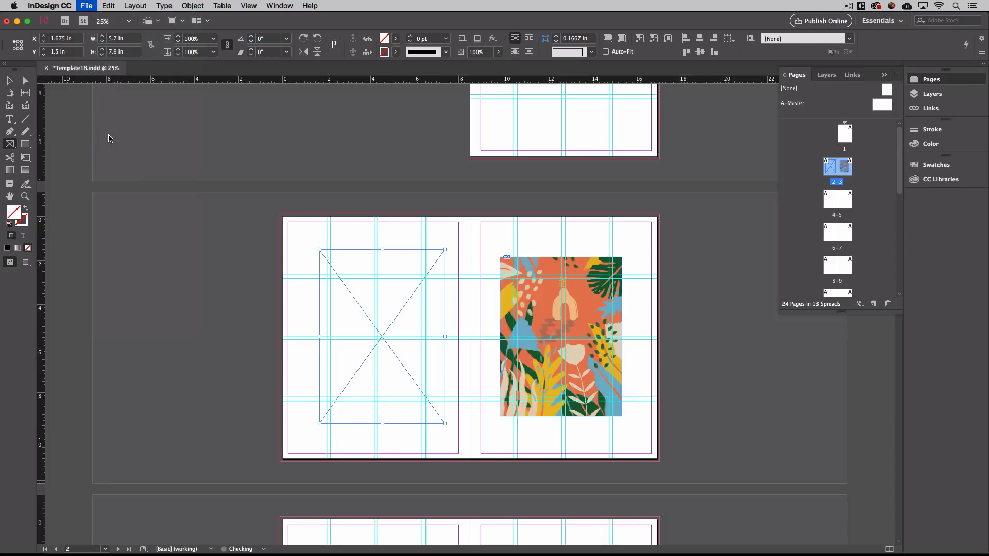
click(420, 126)
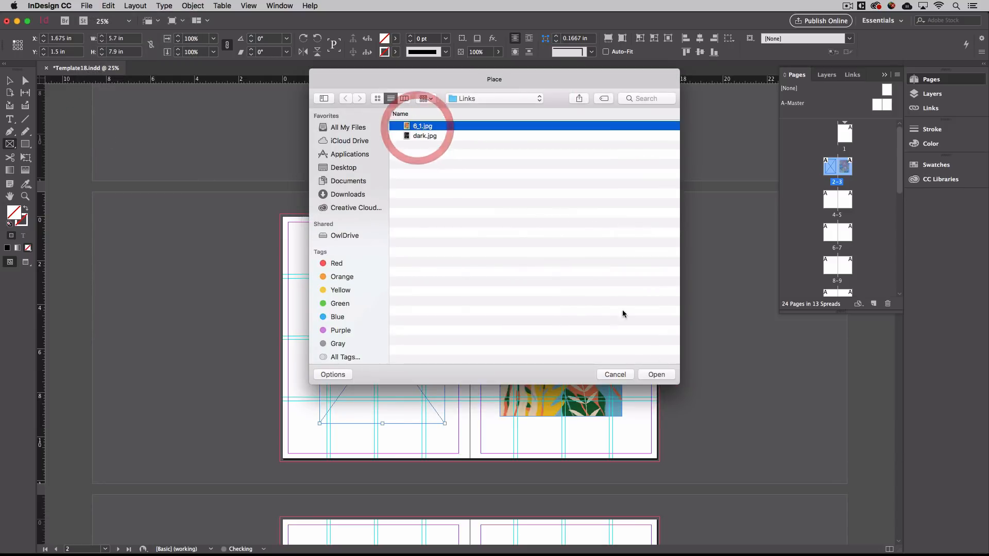
click(658, 375)
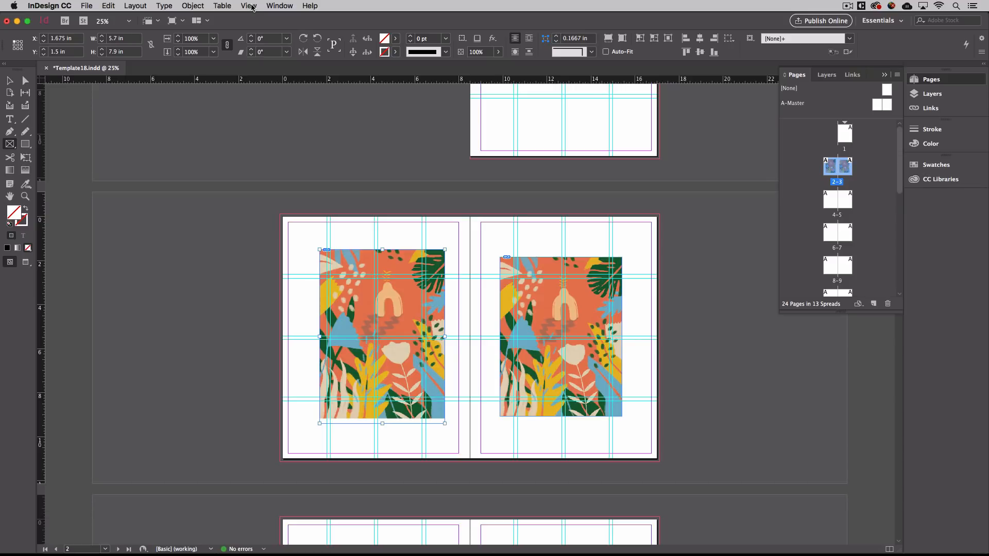
Apply Fit Content Proportionally, then Fill Frame Proportionally to the image.
click(199, 4)
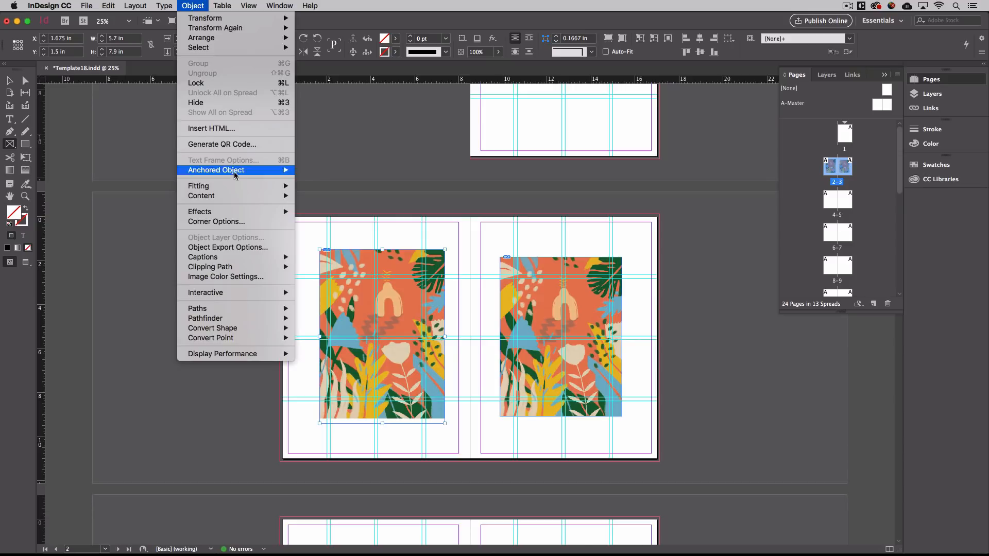
mouse_move(236, 184)
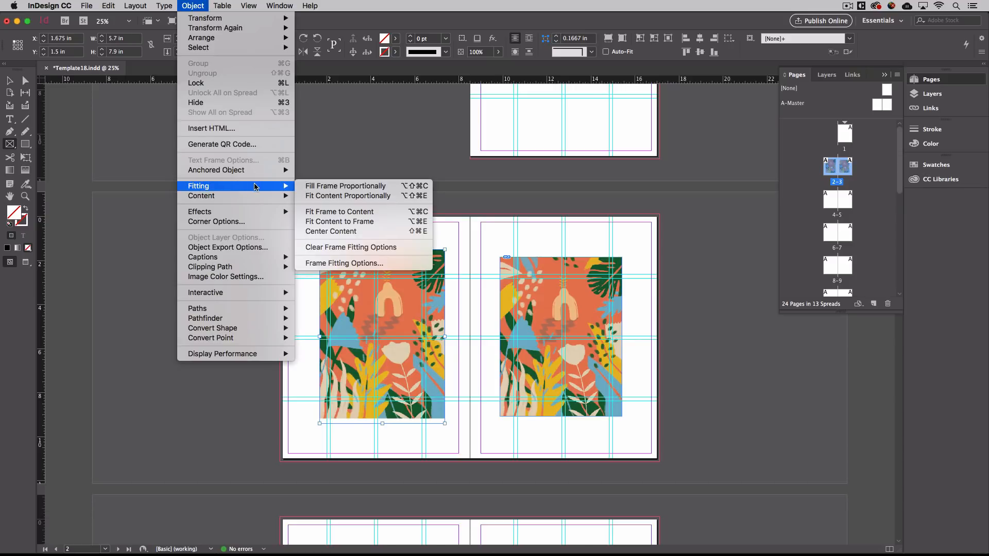
click(323, 200)
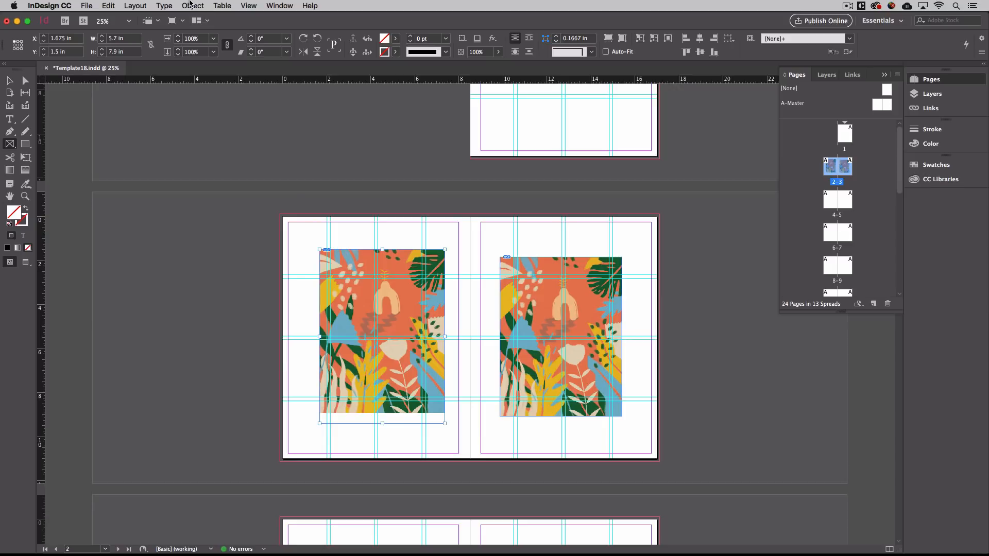
click(192, 5)
mouse_move(245, 187)
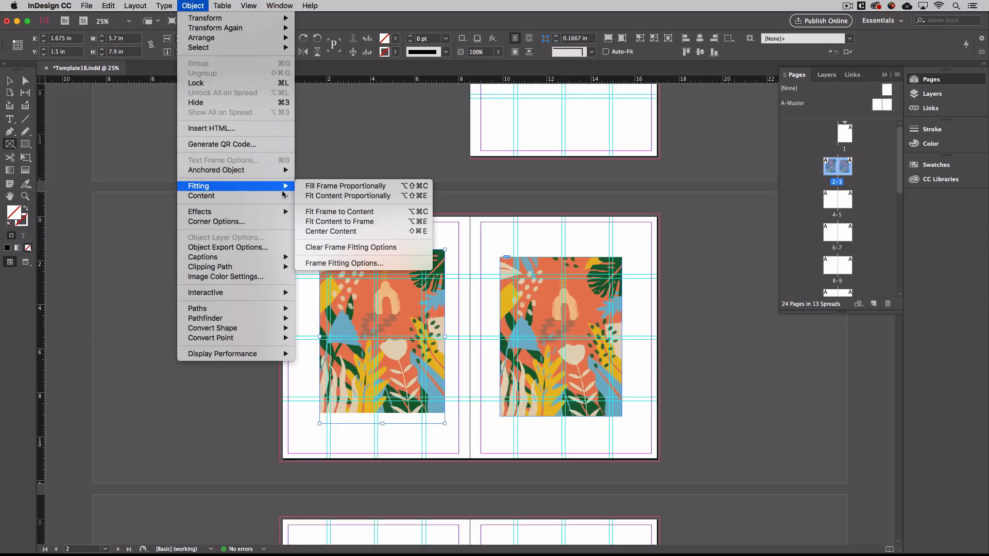
click(347, 190)
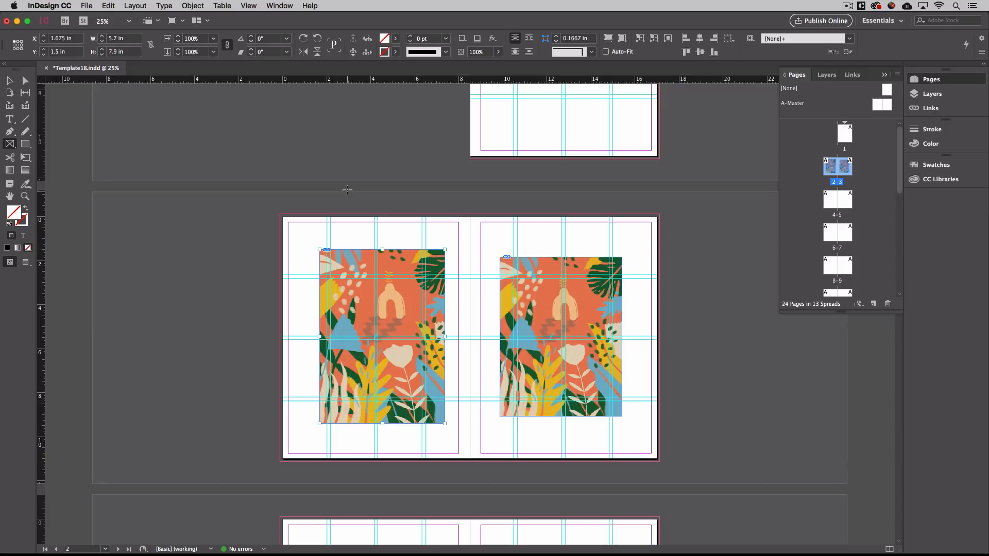
Delete the left-page frame, raise the illustration to Y 1.8044 in, and hide guides.
click(10, 80)
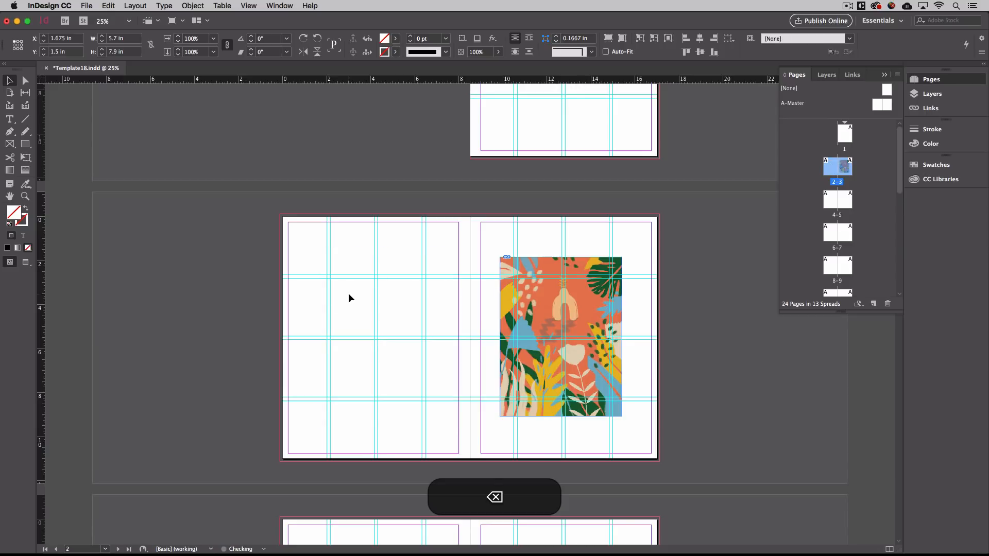
key(BackSpace)
click(601, 355)
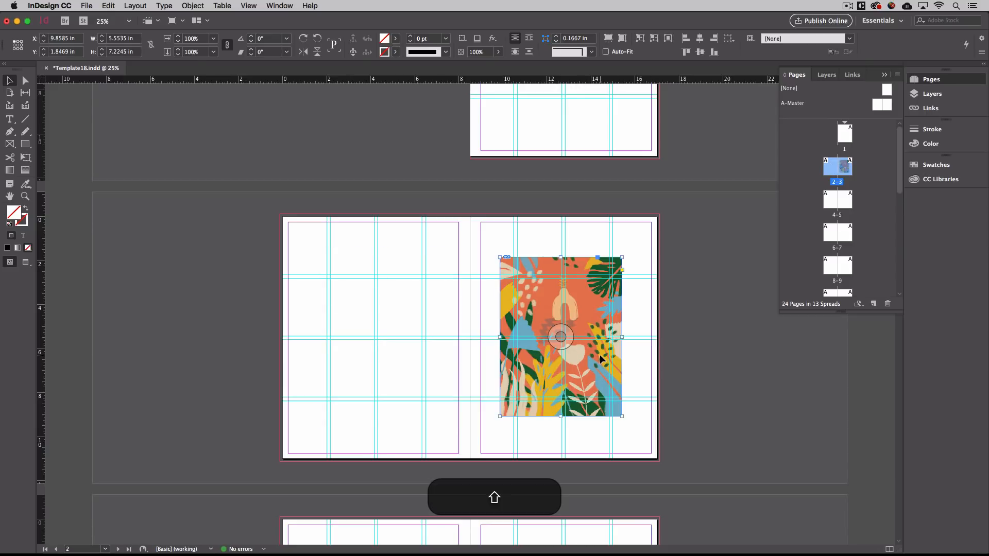
drag(621, 416, 641, 434)
key(super+z)
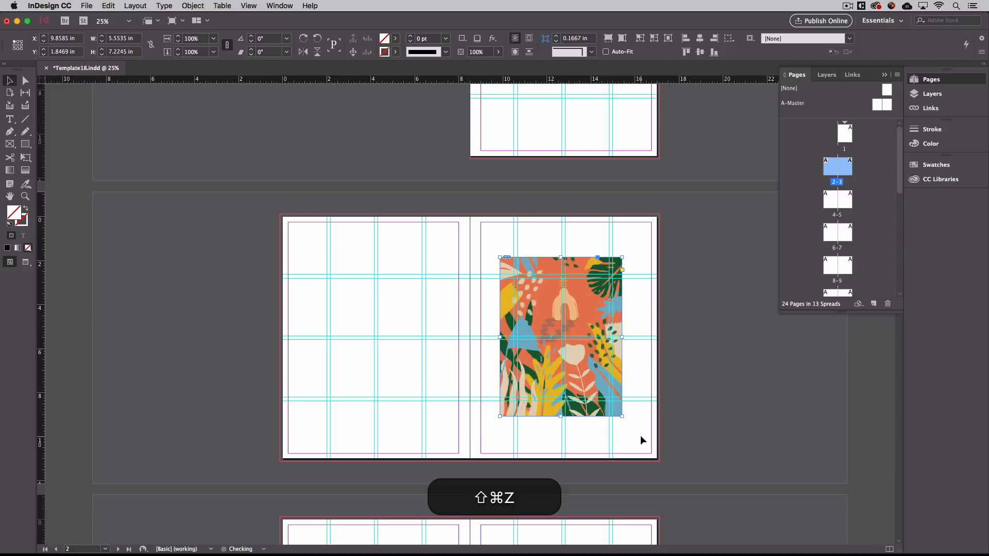
mouse_move(587, 369)
mouse_down()
mouse_move(588, 356)
mouse_move(590, 375)
mouse_move(585, 367)
mouse_up()
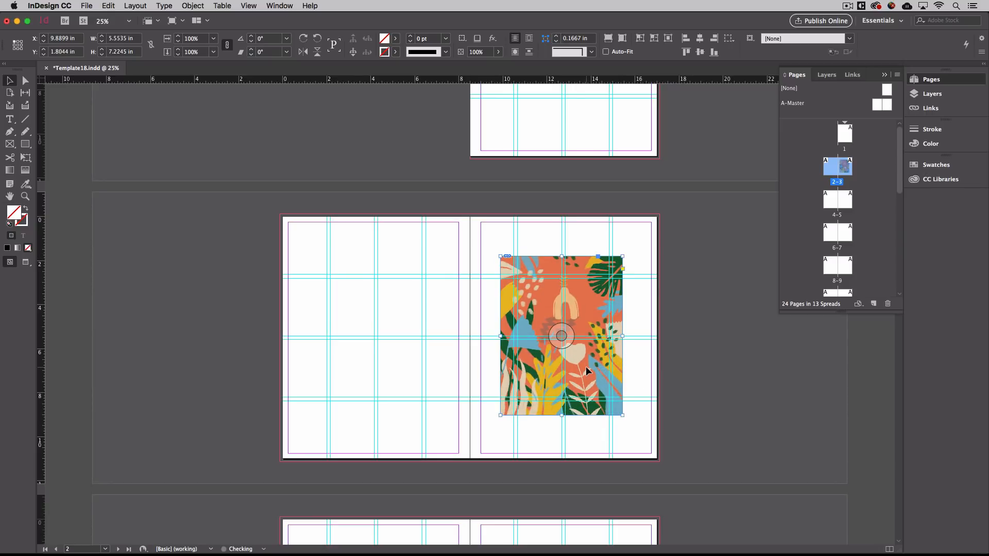
click(634, 385)
key(super+semicolon)
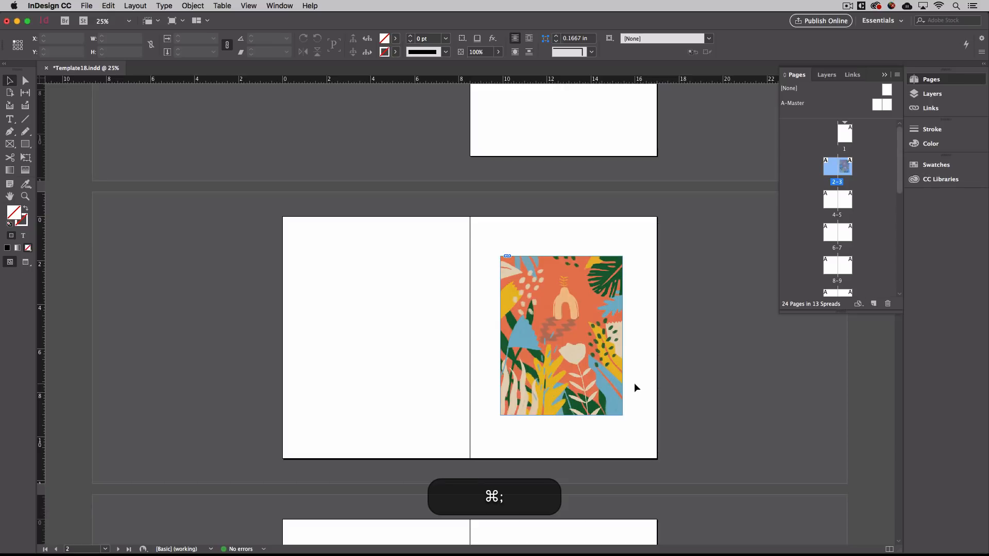
Nudge the page 3 botanical illustration a little to the right, zooming in to do it.
key(super+equal)
drag(518, 346, 521, 348)
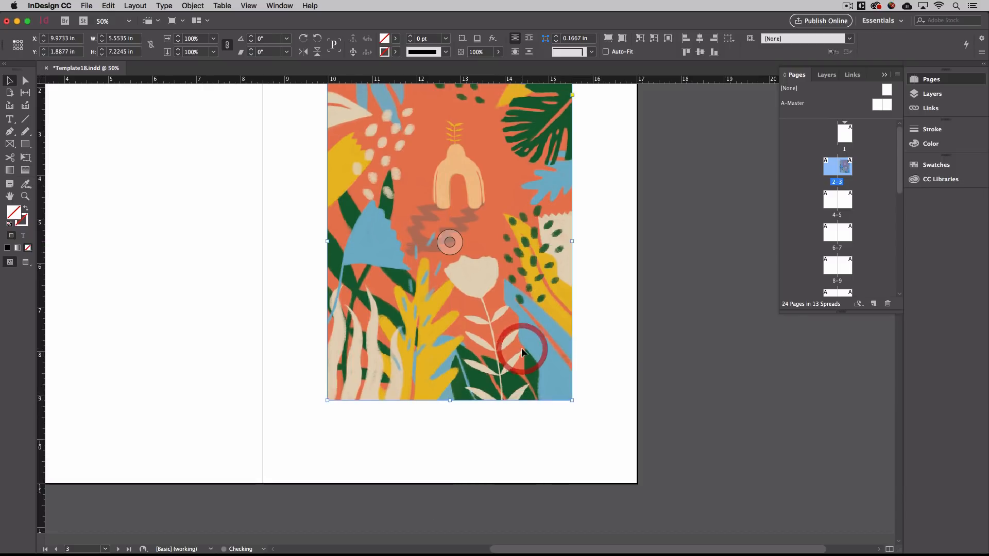
click(633, 358)
key(super+minus)
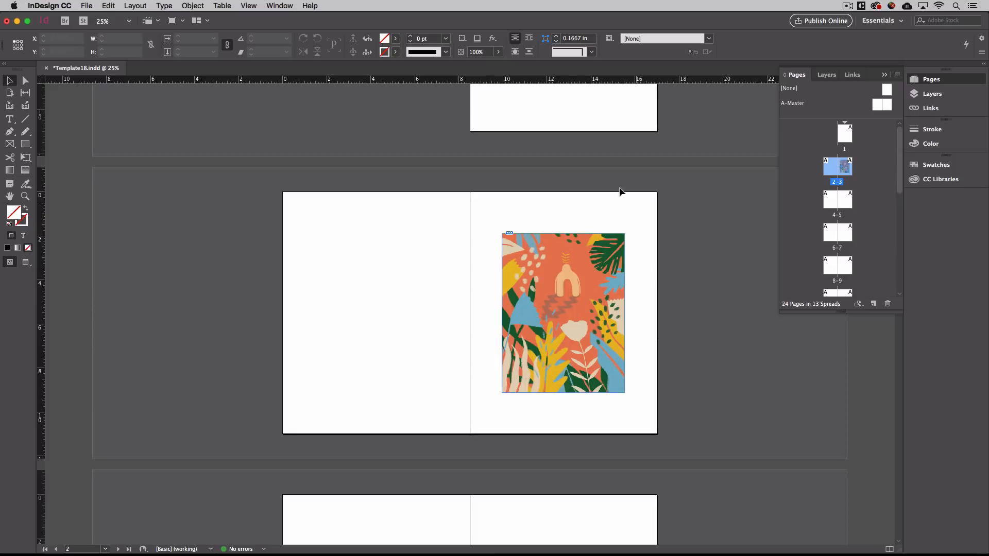
Show guides again and view spread 2–3 in Overprint Preview at 50%.
click(595, 429)
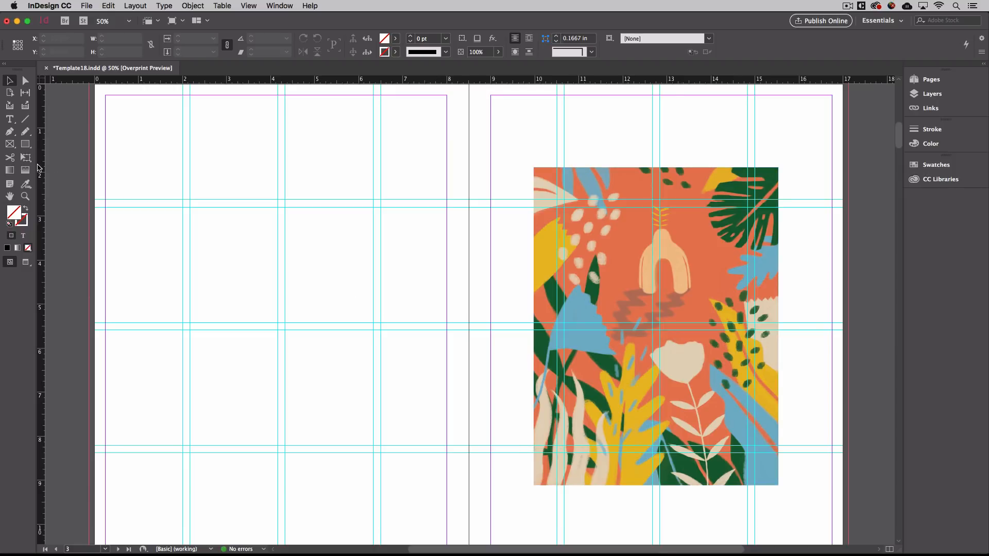
Draw a text frame on page 2 and paste the word 'hedmon' copied from TextEdit.
click(10, 119)
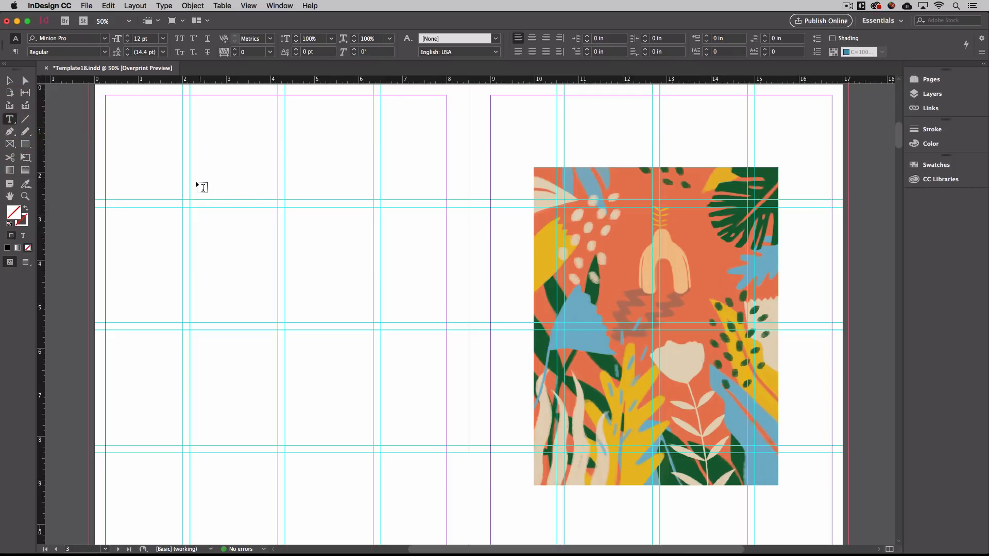
drag(190, 179, 372, 200)
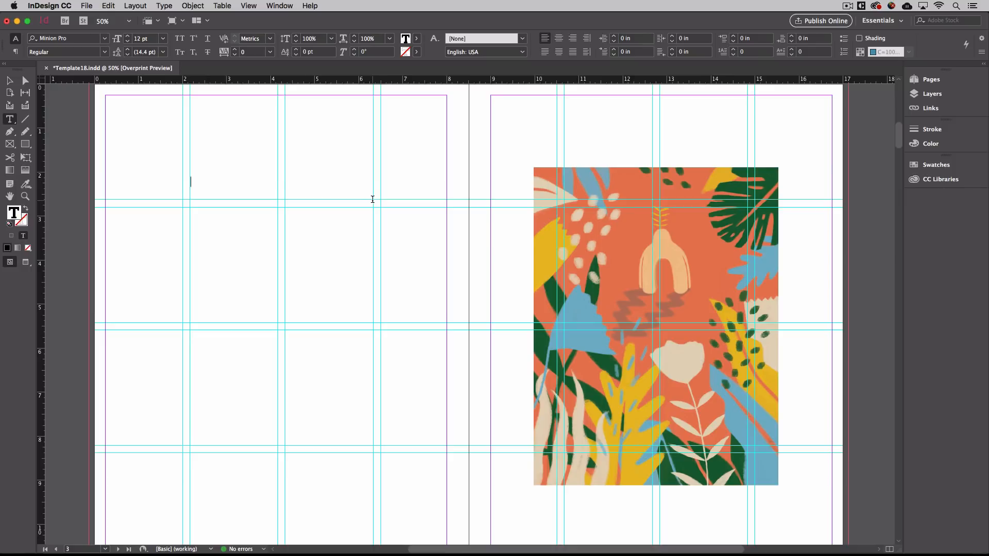
key(super+Tab)
key(super+Tab)
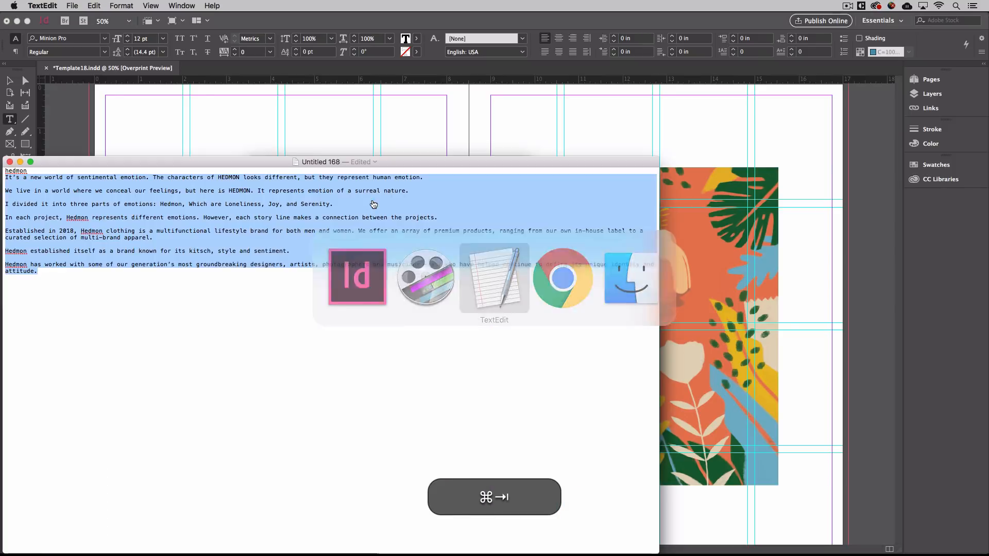
click(59, 187)
double_click(15, 170)
key(super+c)
key(super+Tab)
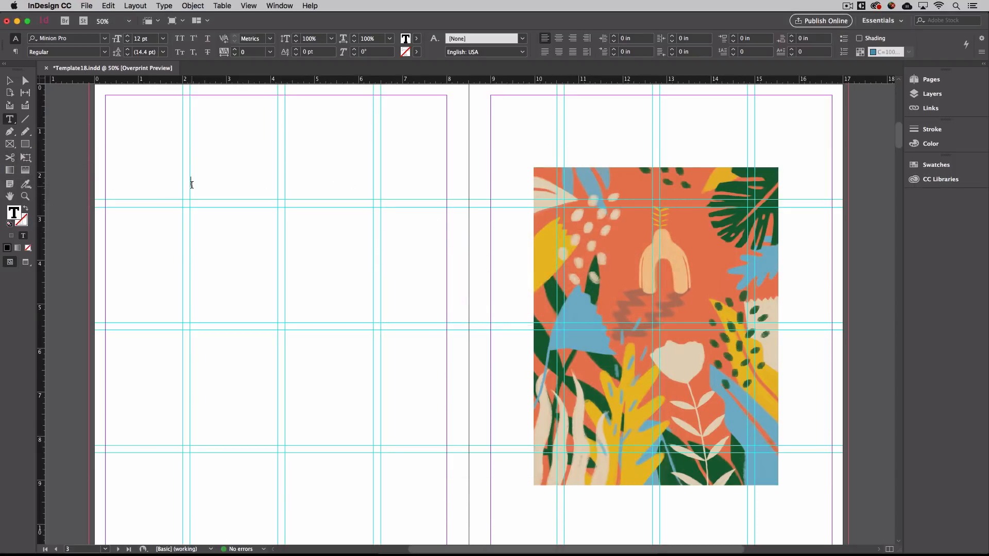
key(super+v)
click(229, 190)
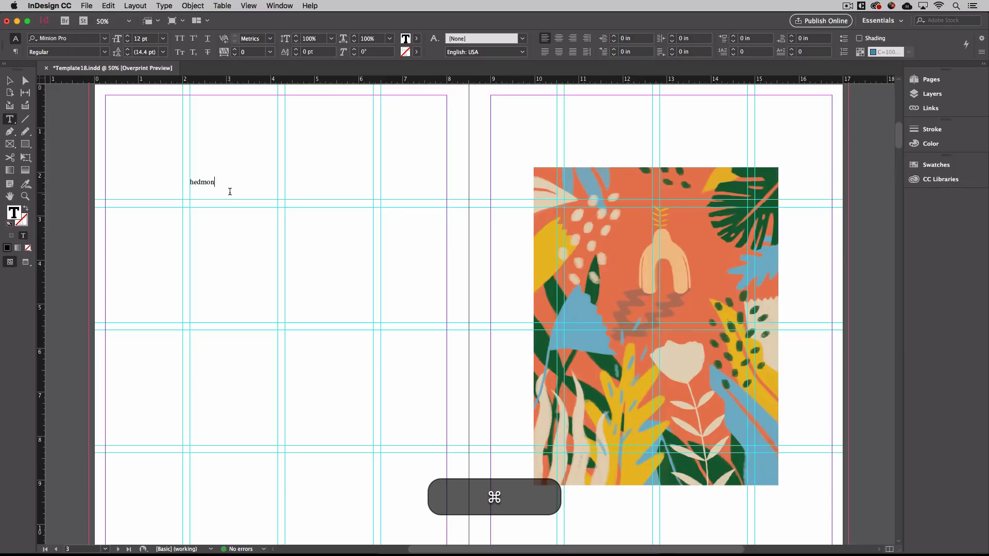
Change the 'hedmon' text from Minion Pro to Helvetica Regular.
key(super+a)
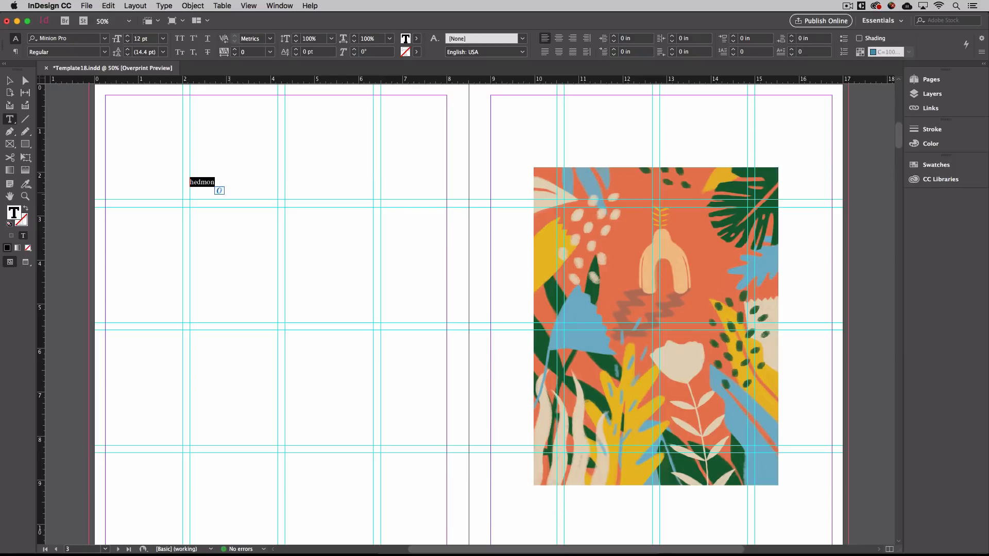
click(105, 39)
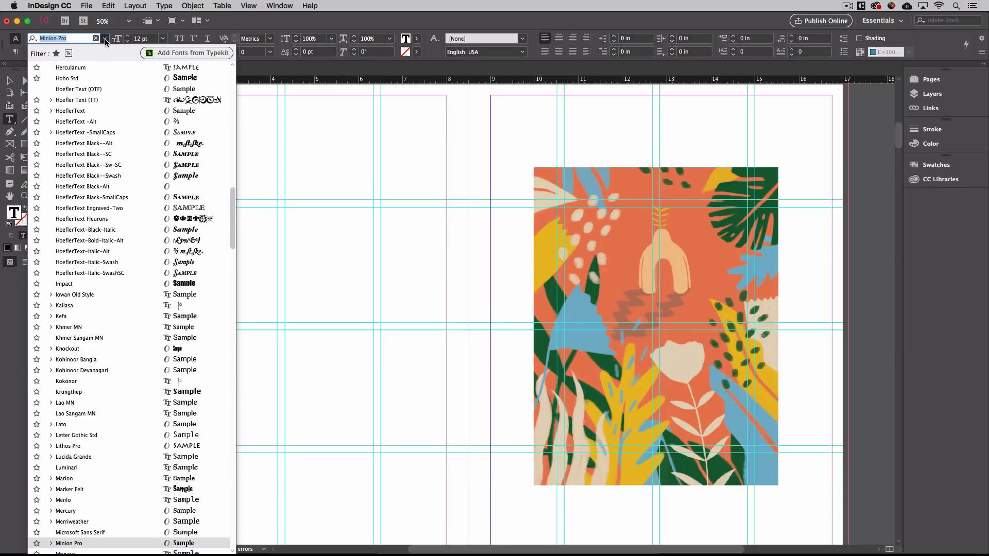
scroll(101, 102, up, 15)
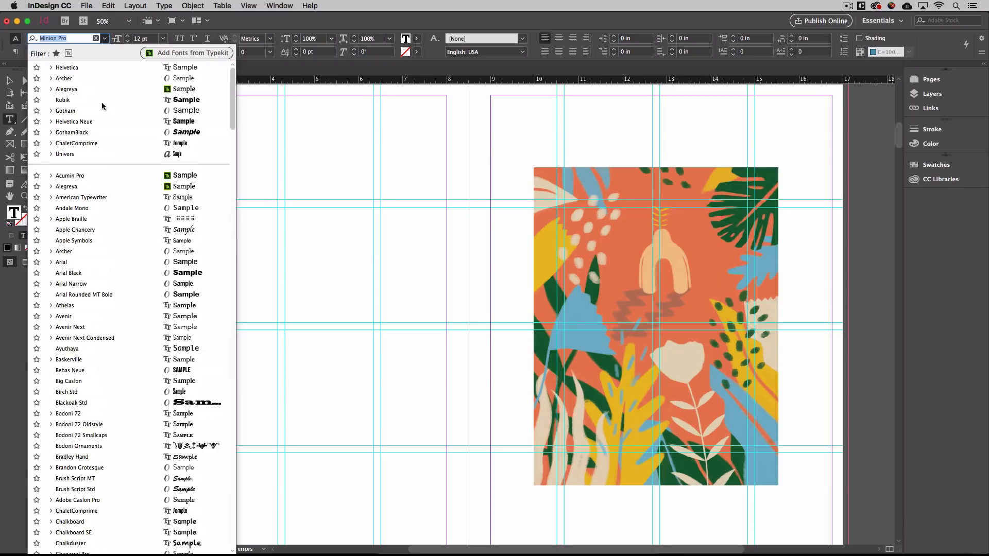
click(67, 68)
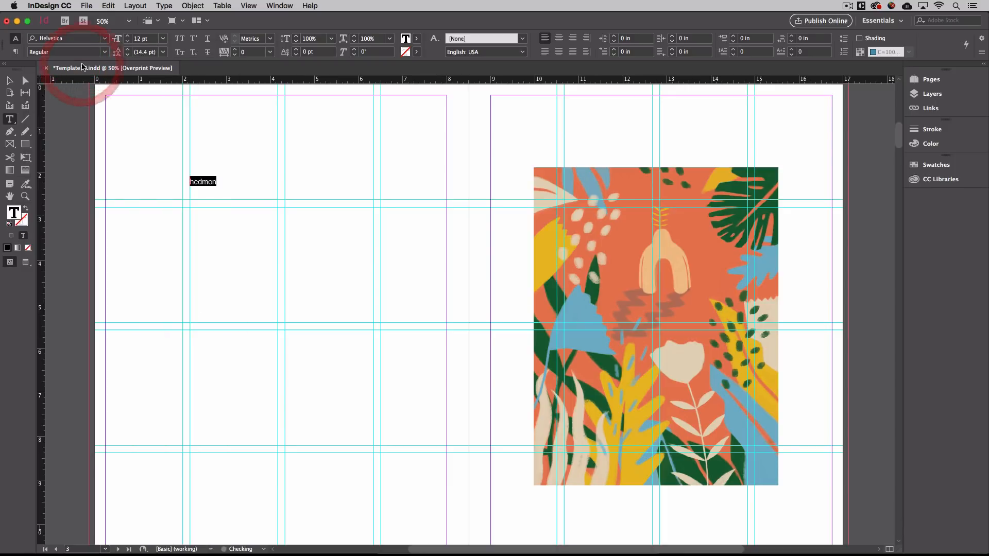
click(105, 38)
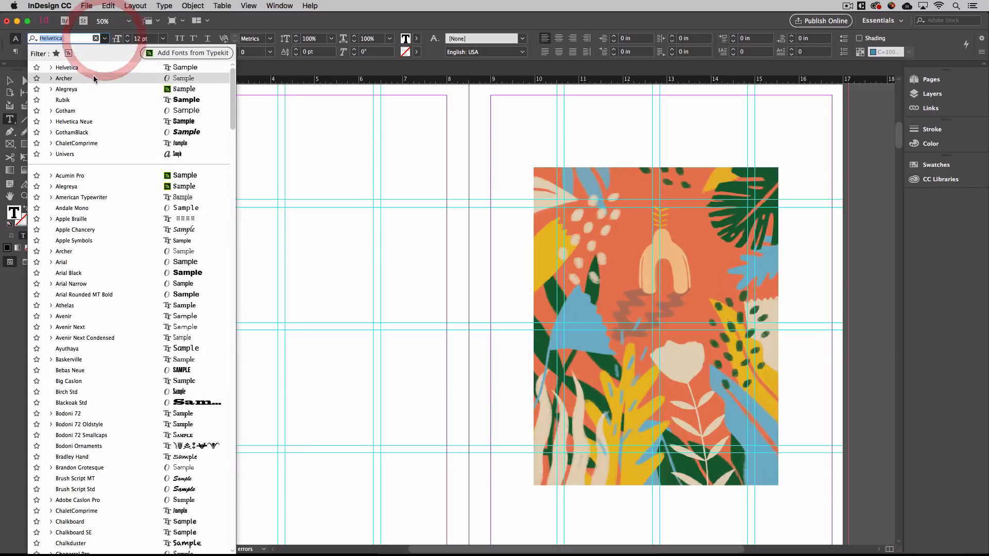
click(72, 41)
text(h)
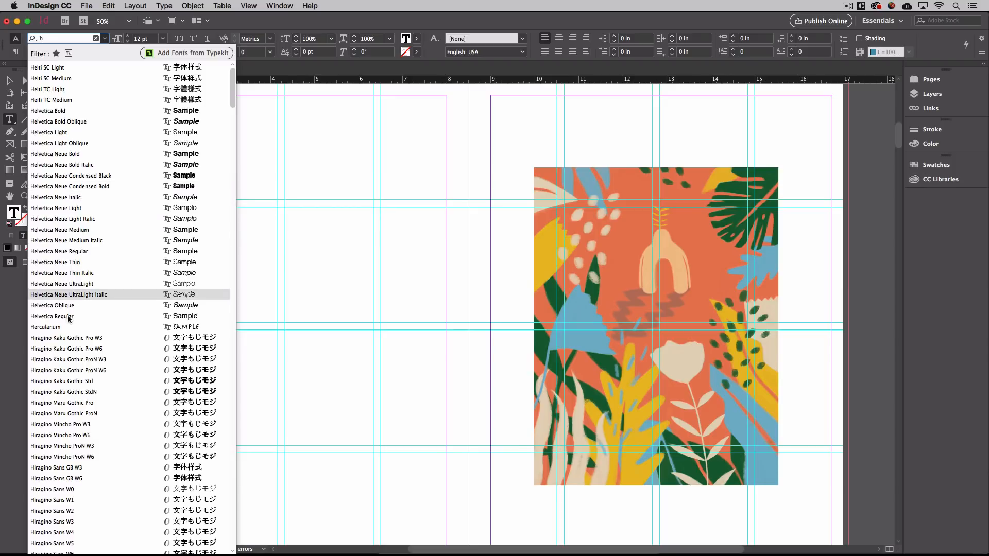
click(61, 316)
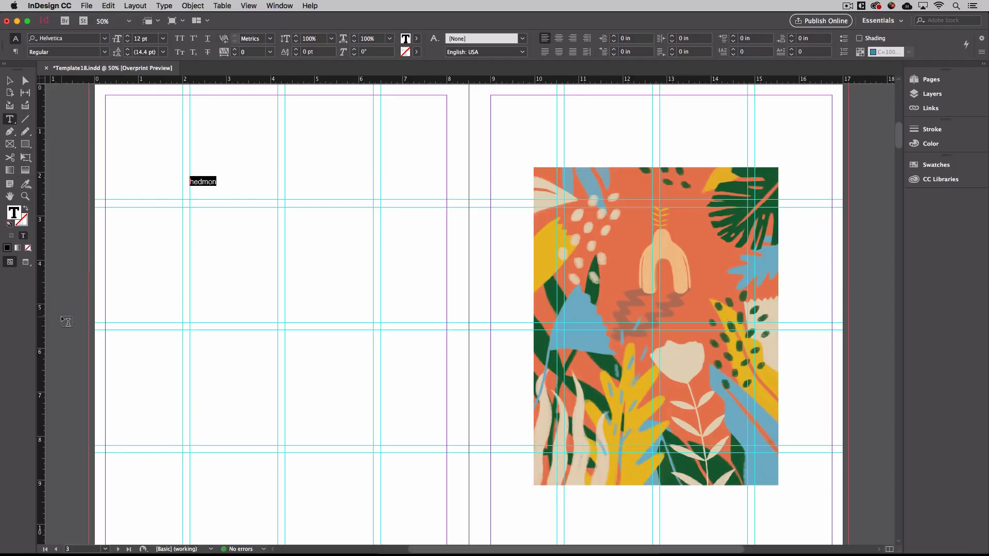
click(104, 52)
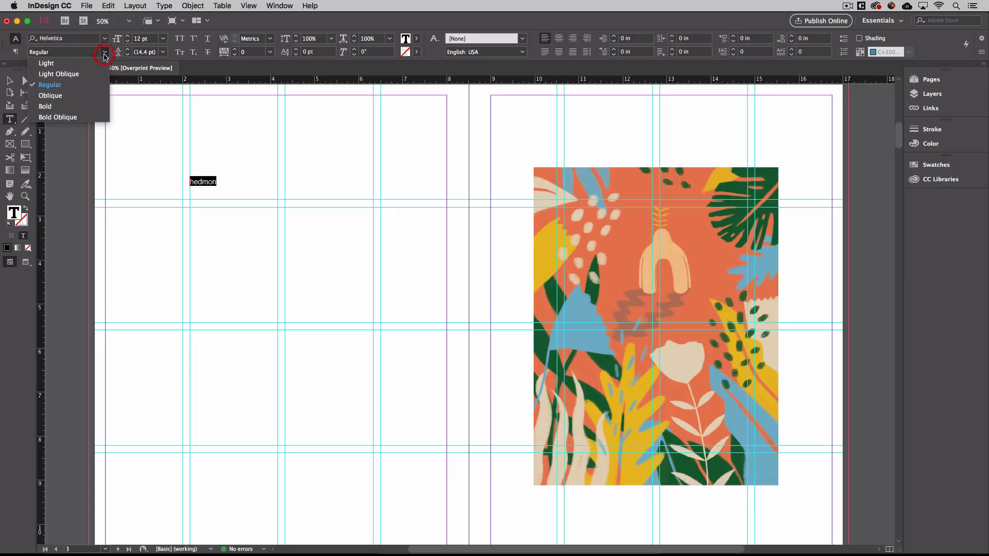
Keep the Regular style and capitalize the title so it reads 'Hedmon'.
click(74, 90)
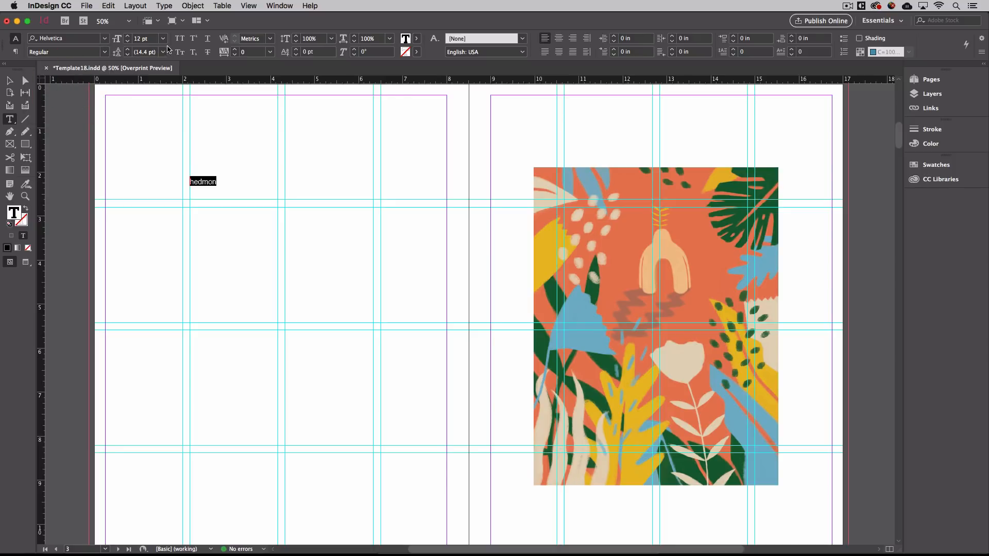
click(192, 178)
key(Delete)
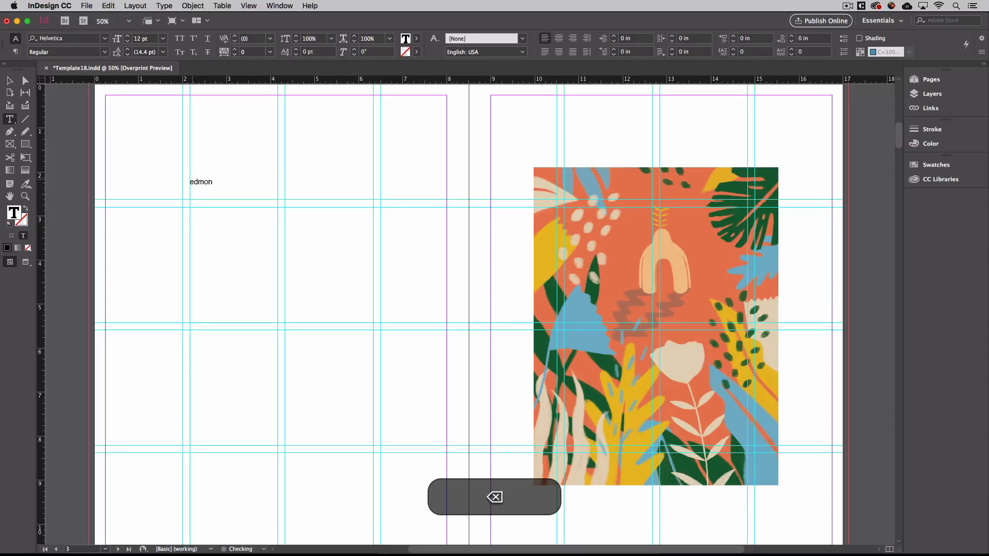
text(H)
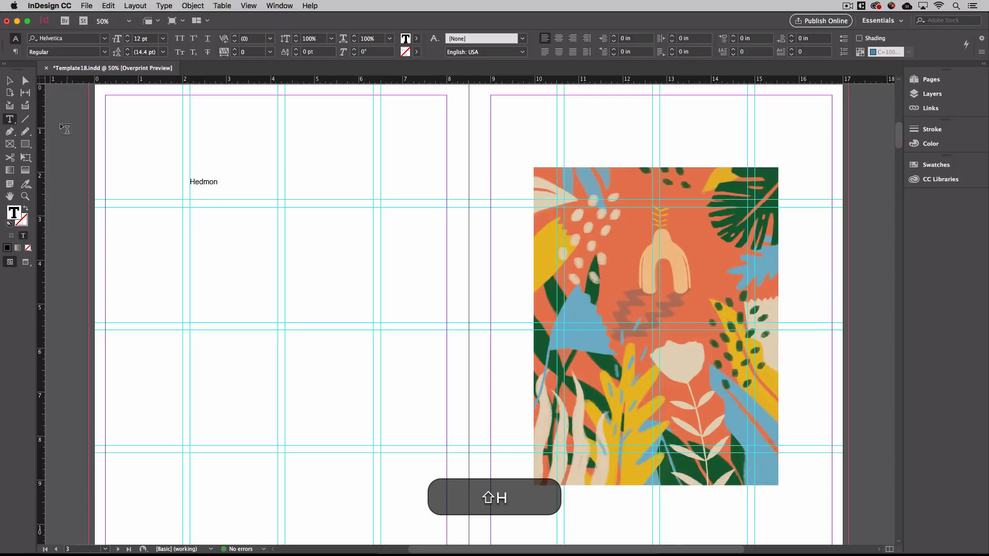
Set the Hedmon title to 18 pt.
click(9, 81)
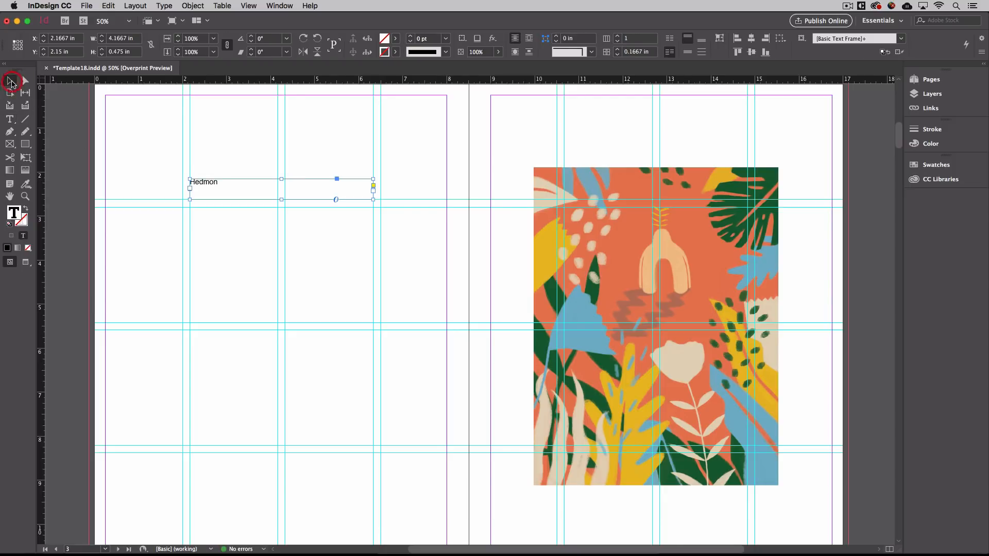
double_click(205, 183)
drag(223, 183, 158, 179)
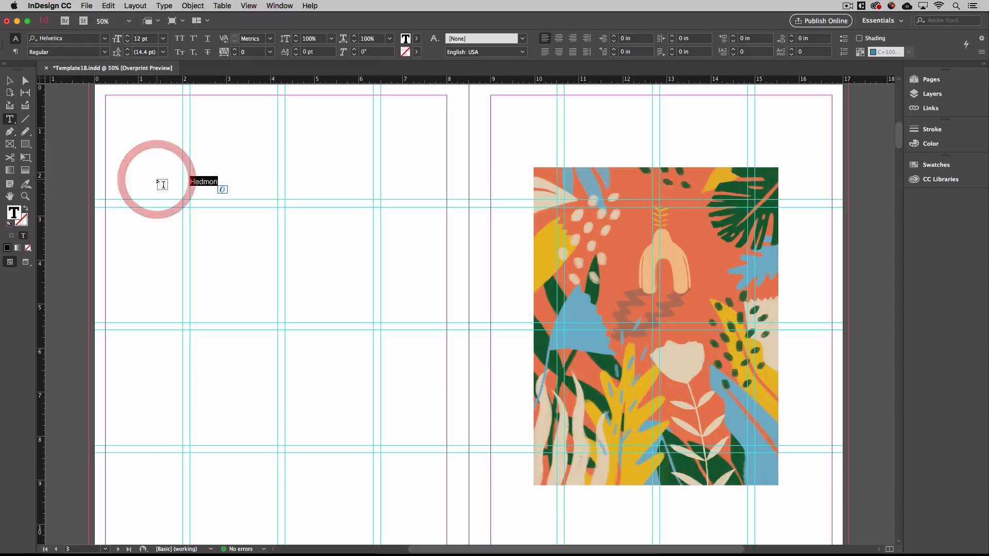
click(164, 39)
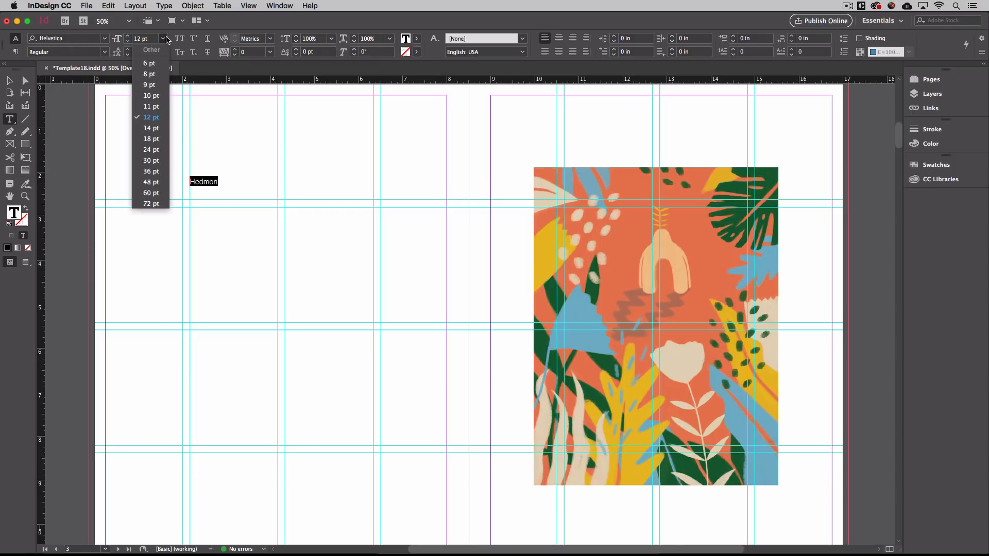
click(154, 139)
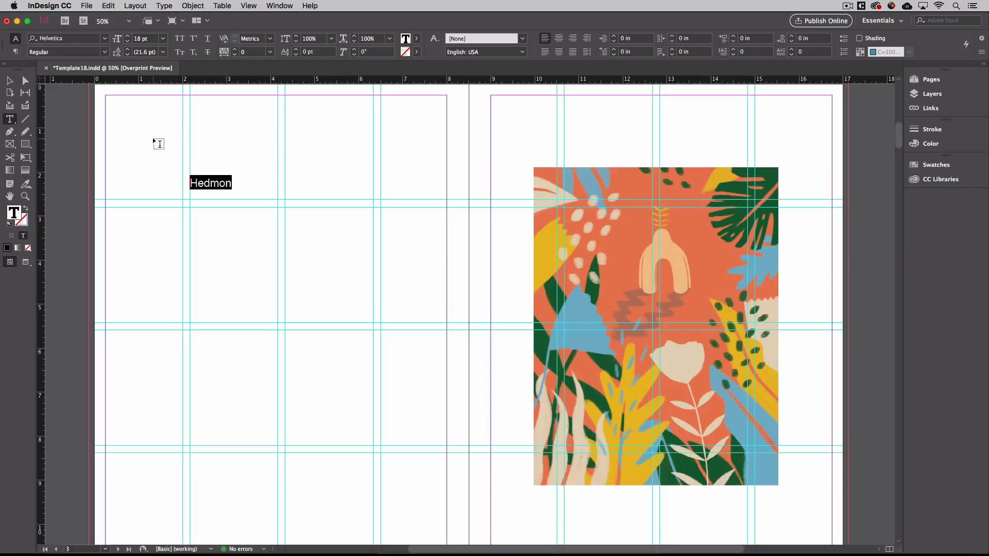
click(10, 81)
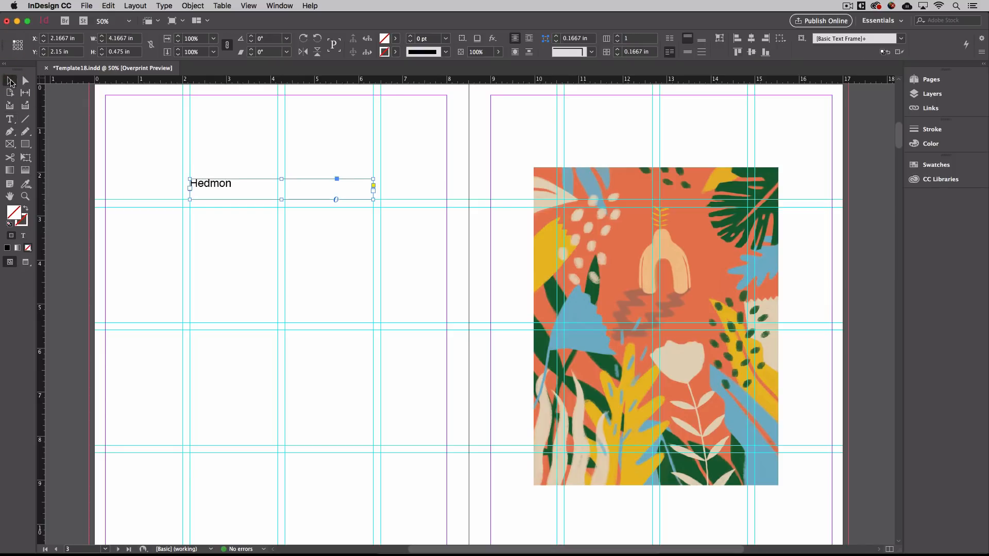
Move the Hedmon frame lower and trim it to one line, 4.1667 × 0.2547 in.
click(166, 171)
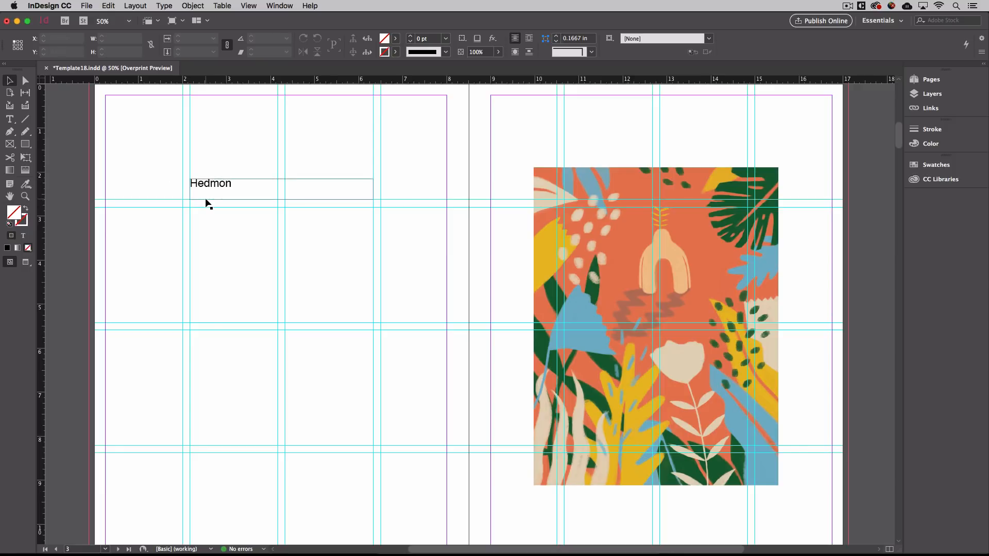
drag(212, 189, 210, 197)
key(Down)
key(Down)
drag(281, 211, 282, 201)
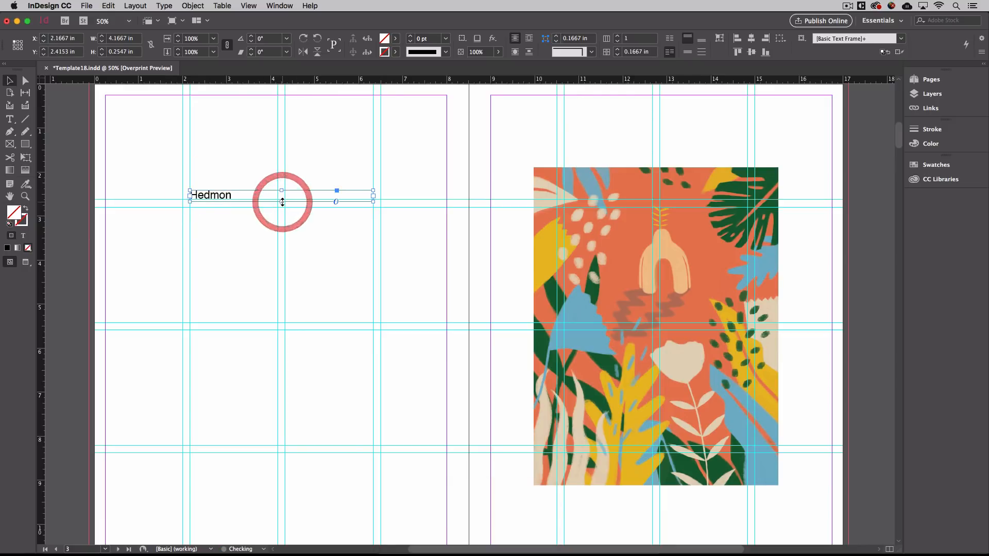
click(312, 254)
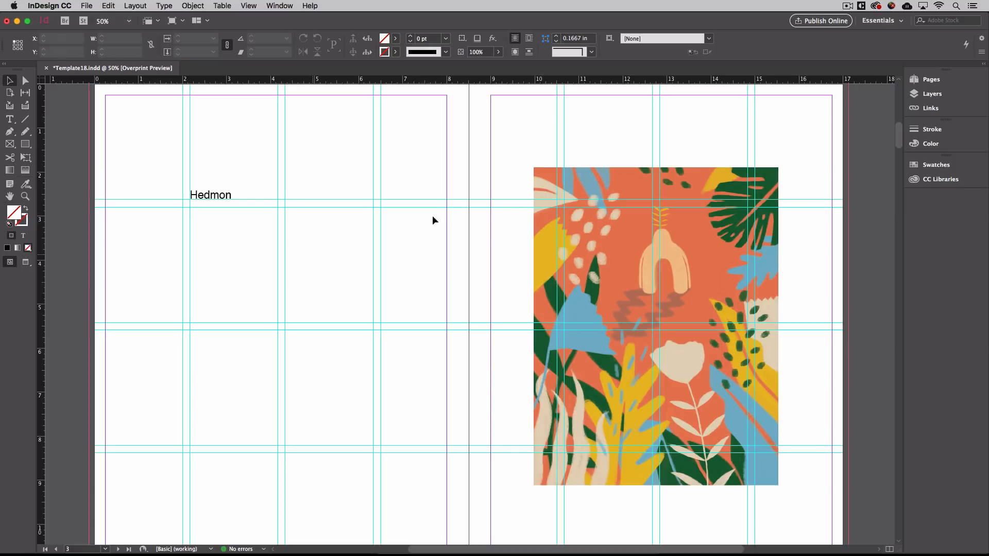
Nudge the Hedmon title down and draw a 4.1667 × 5.3583 in body frame below it.
scroll(590, 246, down, 15)
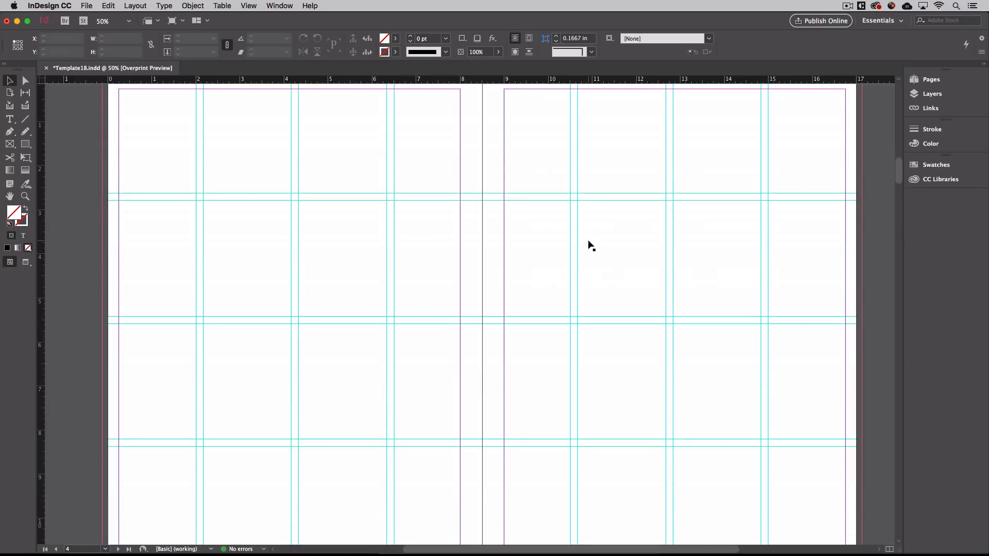
scroll(589, 246, down, 12)
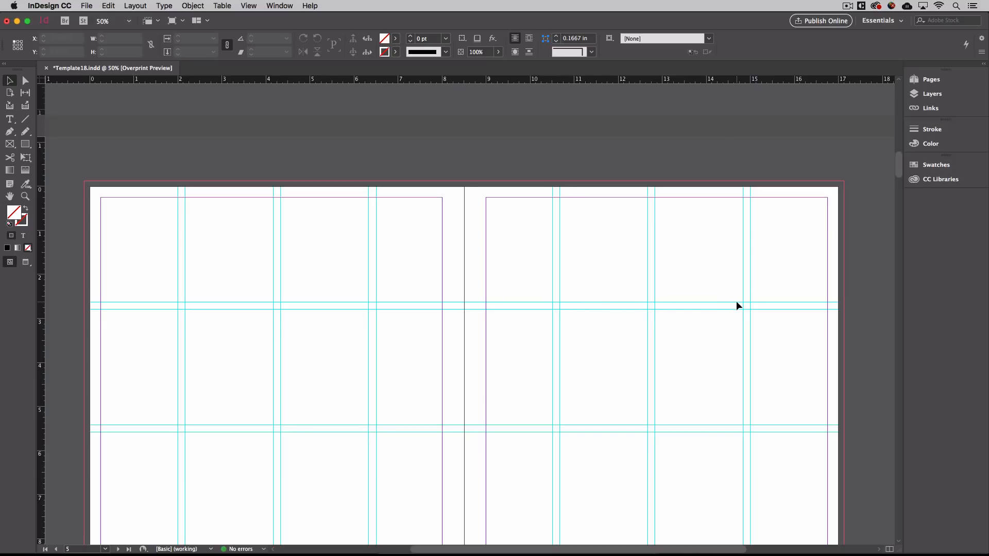
scroll(573, 215, up, 20)
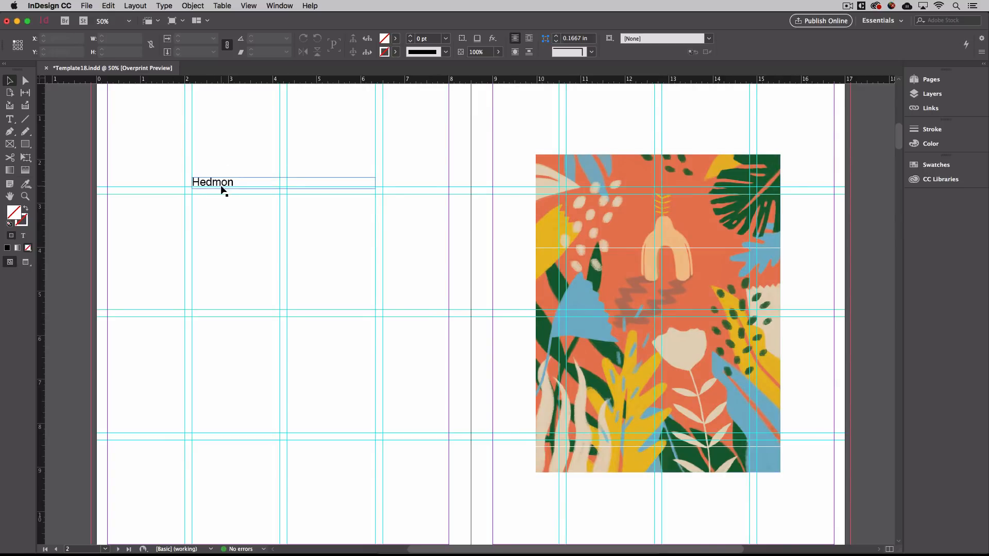
mouse_move(221, 187)
mouse_down()
mouse_move(222, 146)
mouse_move(223, 188)
mouse_up()
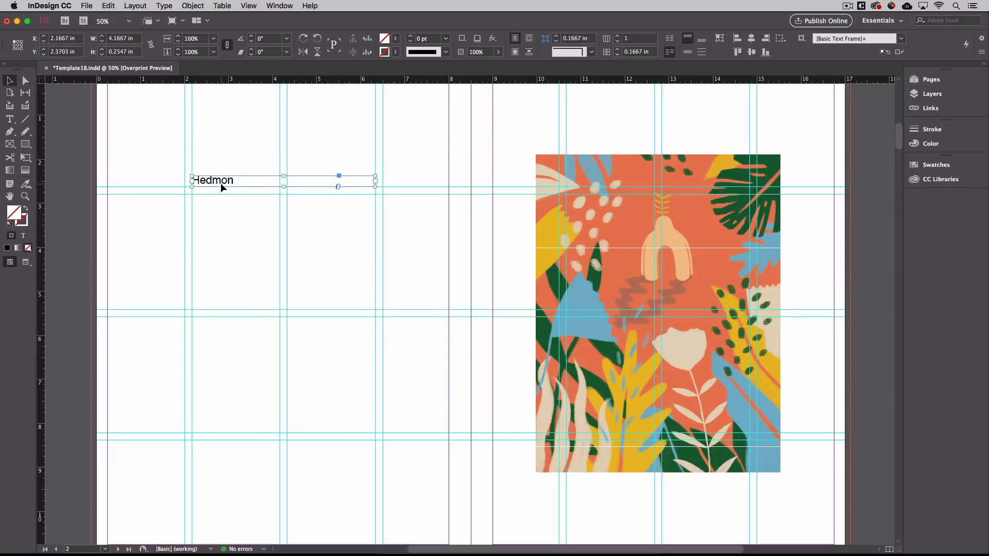
key(Down)
key(Down)
key(Down)
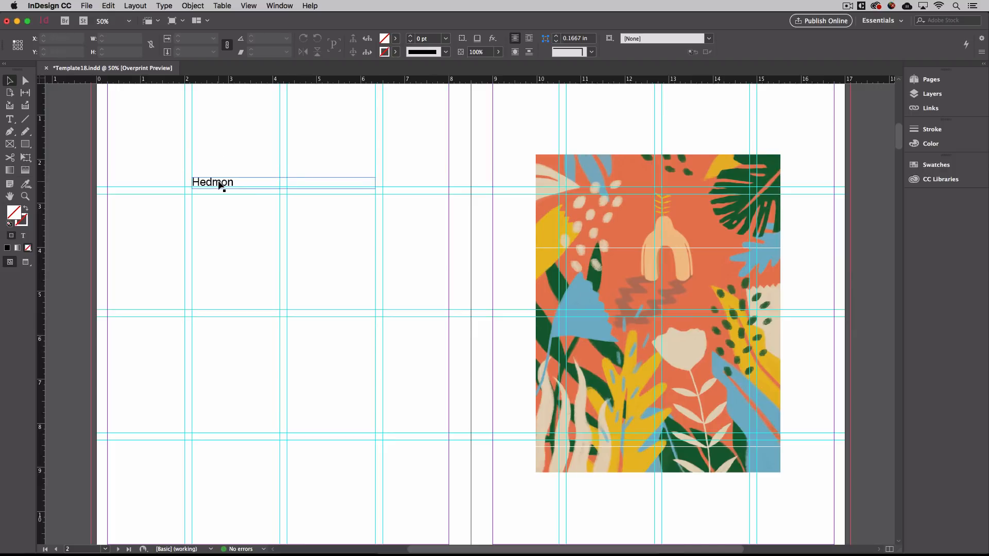
click(10, 119)
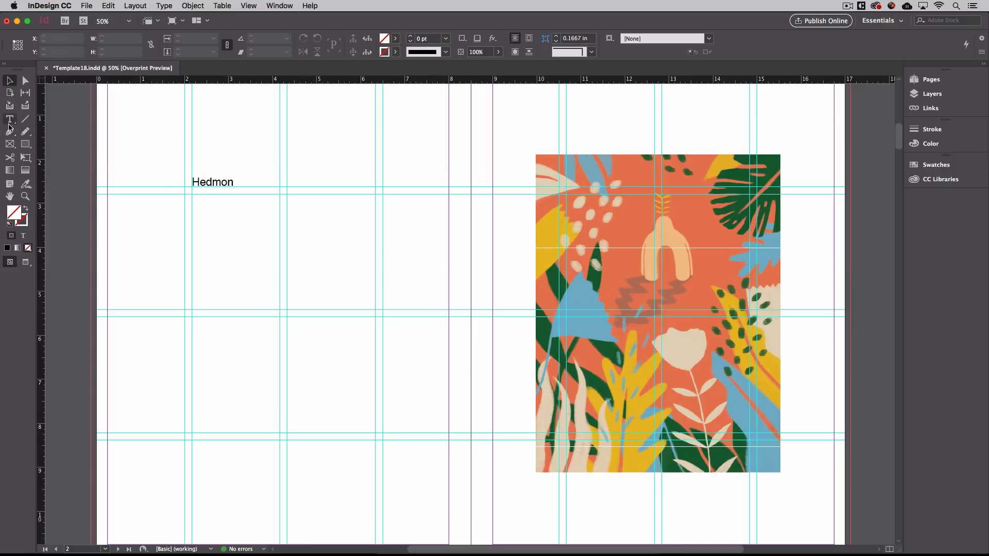
drag(192, 197, 375, 428)
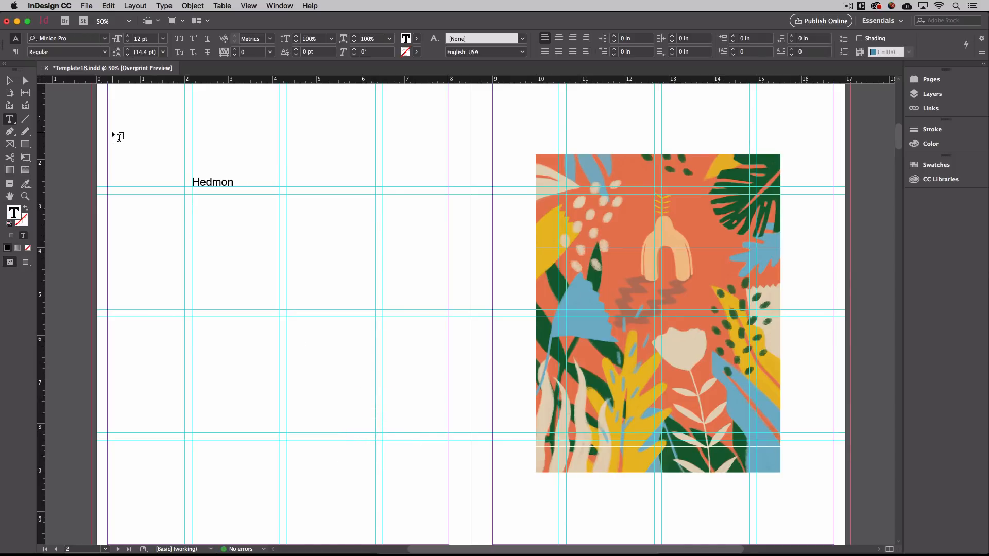
Copy the paragraphs below 'hedmon' in TextEdit and paste them into the empty body frame.
key(super+Tab)
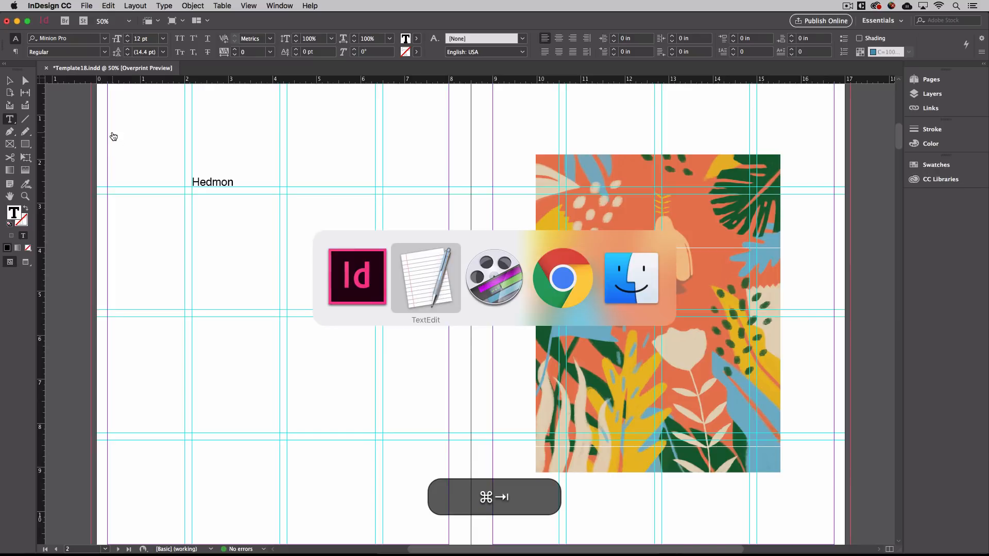
click(46, 269)
drag(47, 270, 4, 179)
key(super+c)
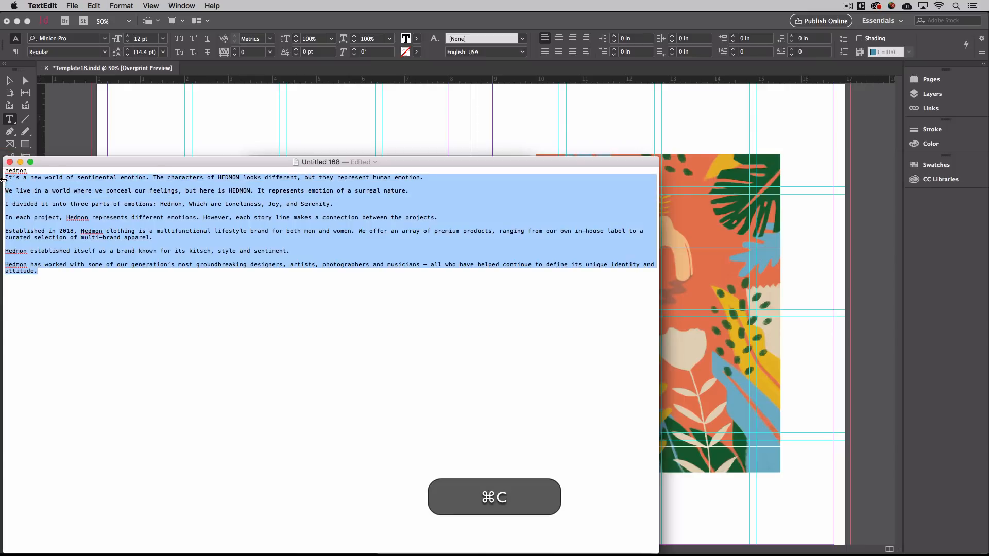
key(super+Tab)
click(205, 239)
key(super+v)
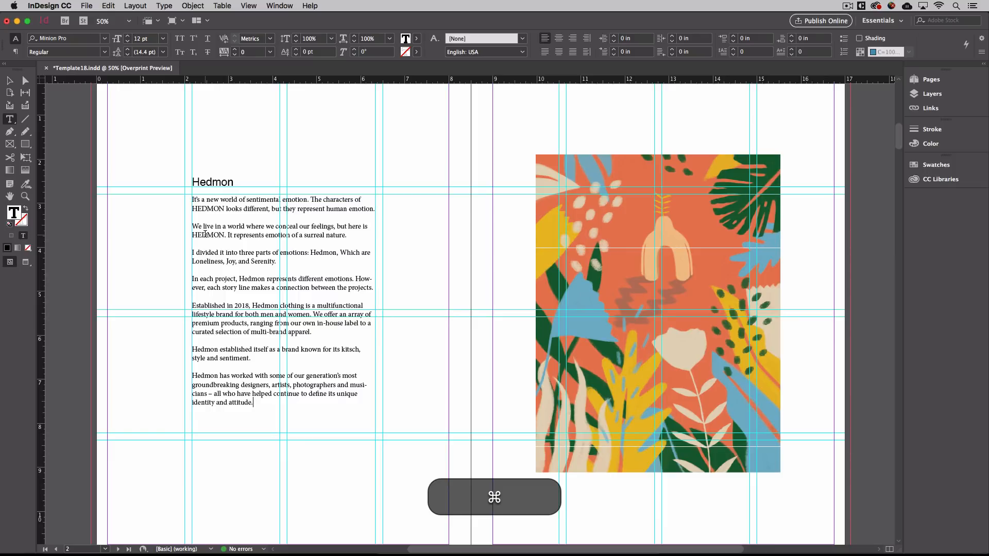
Switch all eight body paragraphs from Minion Pro to Helvetica.
key(super+a)
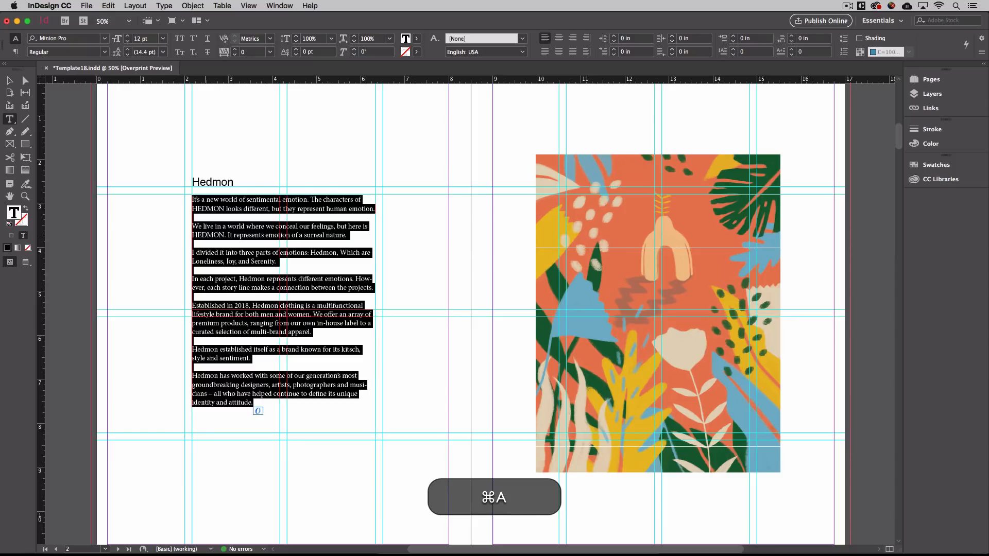
click(105, 38)
scroll(91, 69, up, 15)
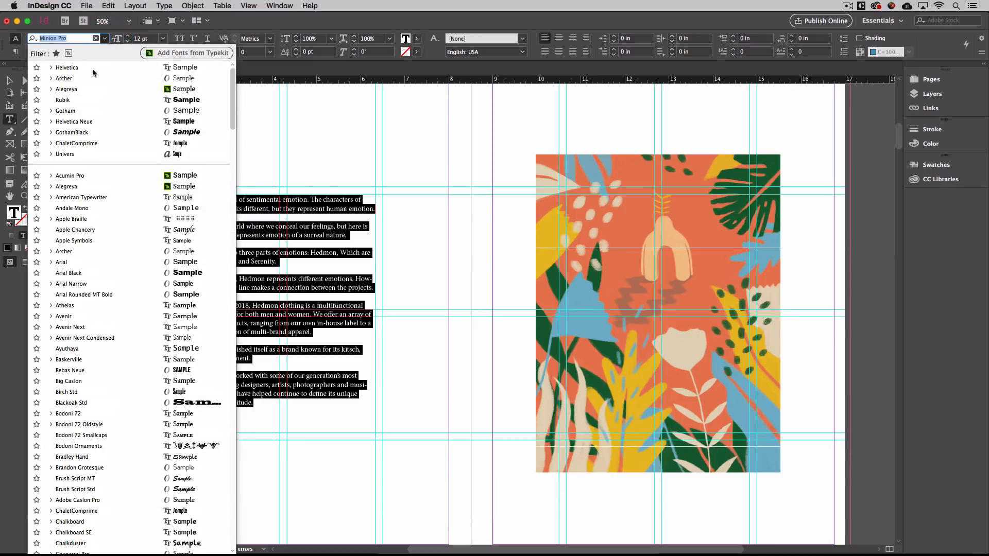
click(92, 69)
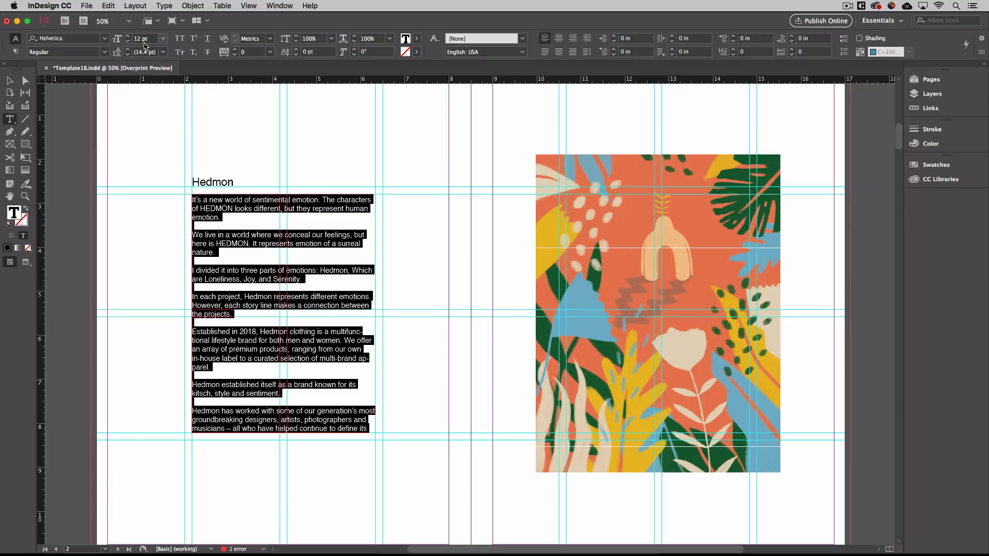
Lengthen page 2's body text frame to 5.76 in tall to reveal the overset text.
click(10, 81)
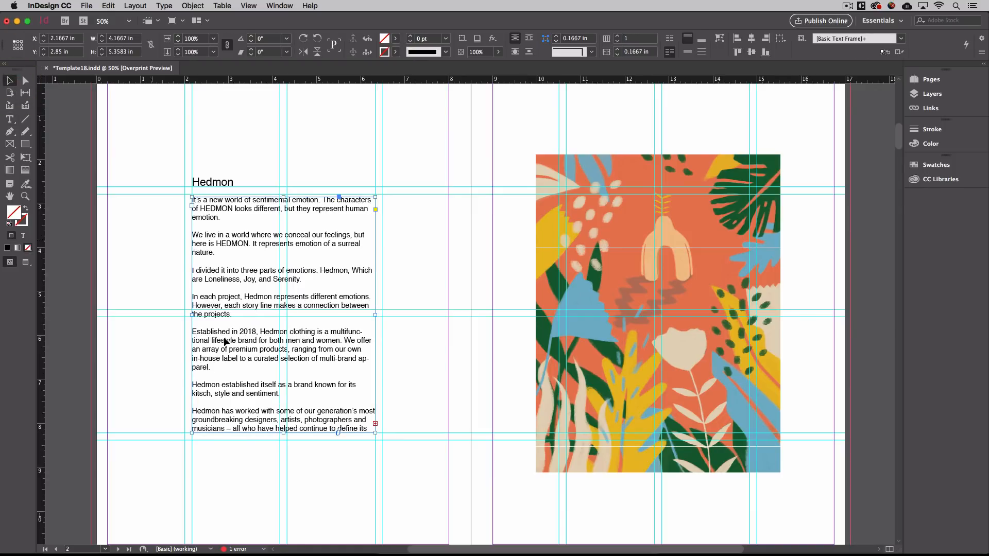
click(300, 472)
click(313, 405)
drag(284, 432, 284, 450)
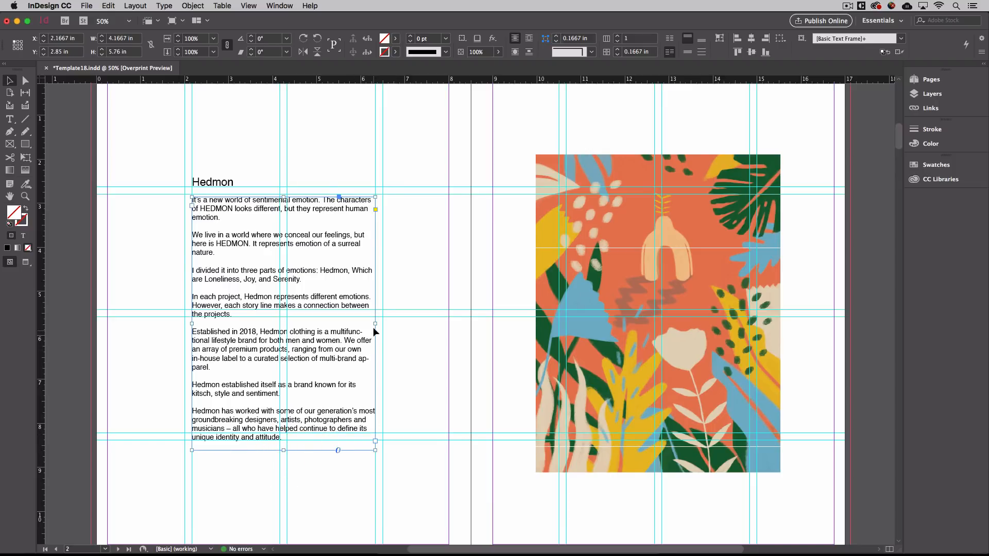
Try wider widths for the body text frame, then restore it to 4.1667 in.
drag(375, 324, 395, 322)
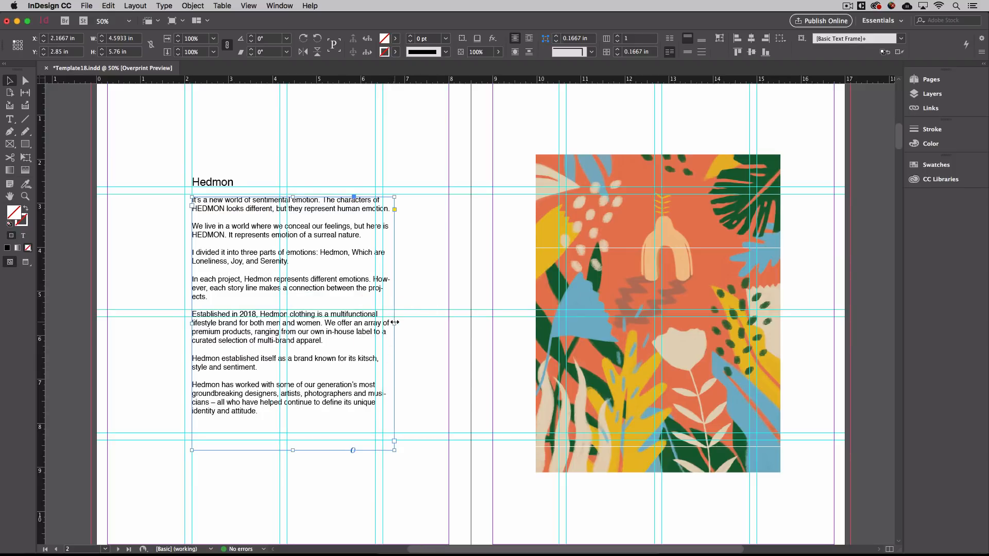
drag(394, 322, 376, 320)
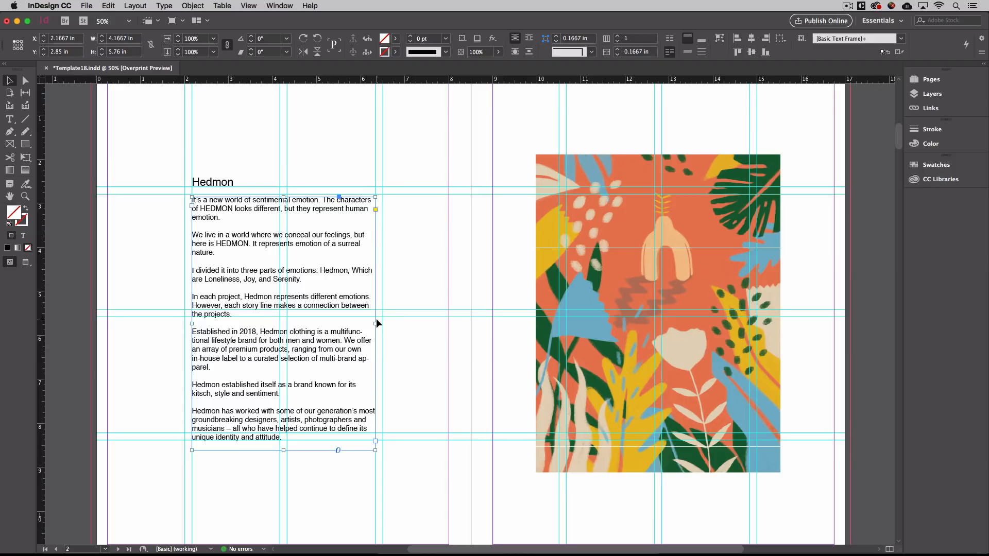
drag(375, 324, 471, 325)
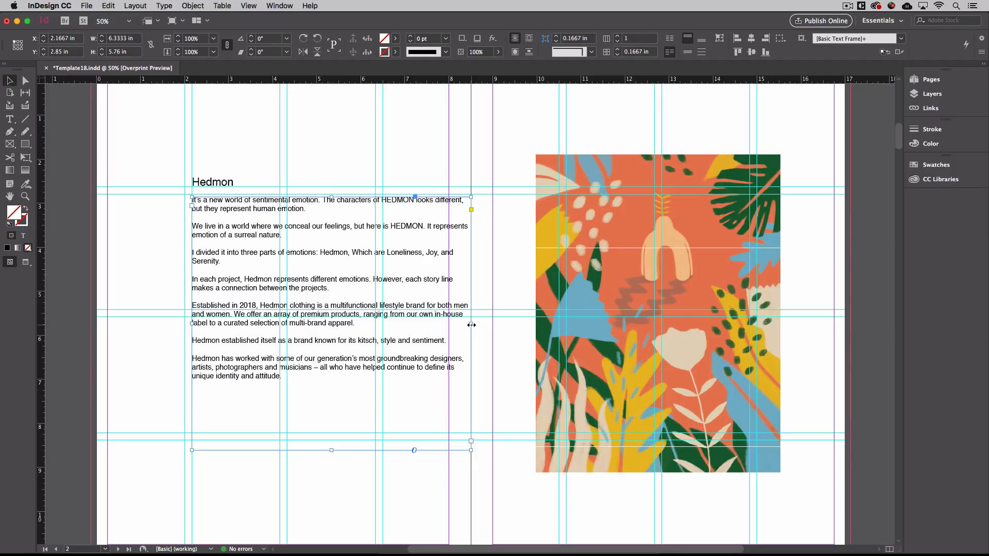
drag(471, 324, 376, 325)
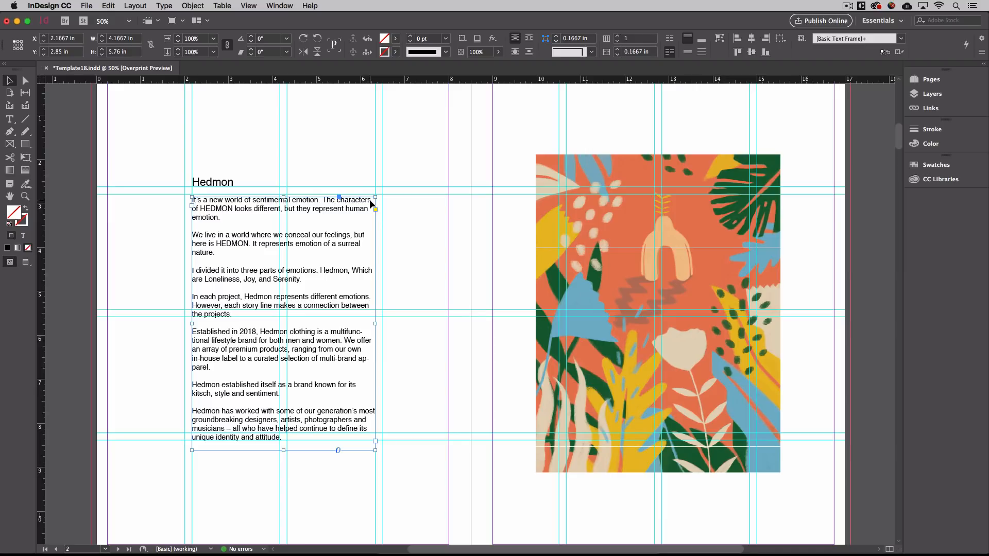
click(403, 274)
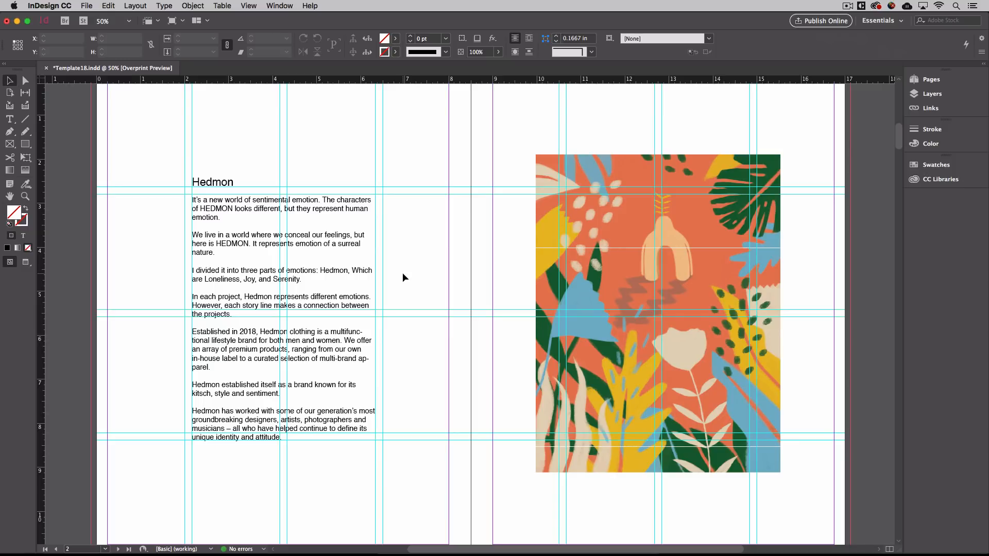
Hide all guides, then zoom out to 25% and back to 50% to review the spread.
key(super)
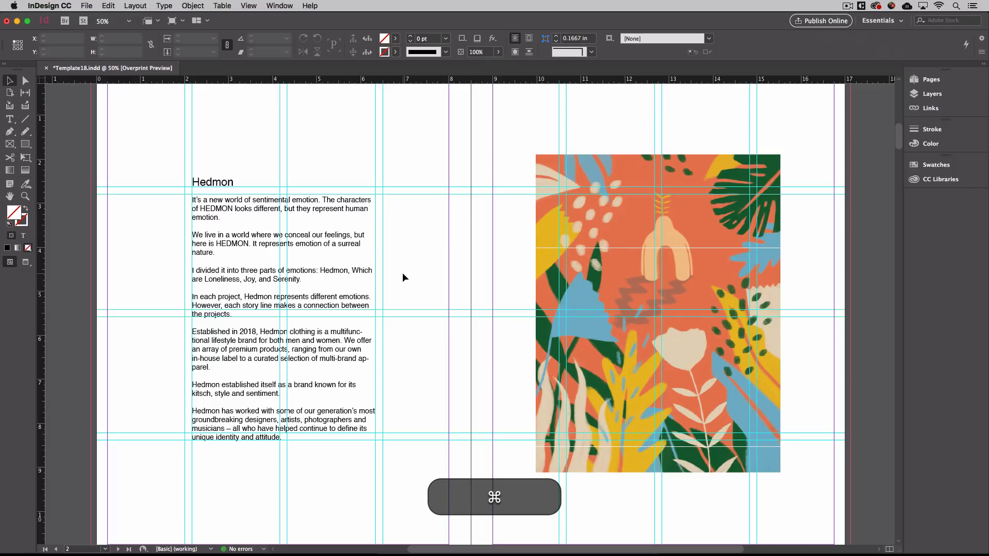
key(super+semicolon)
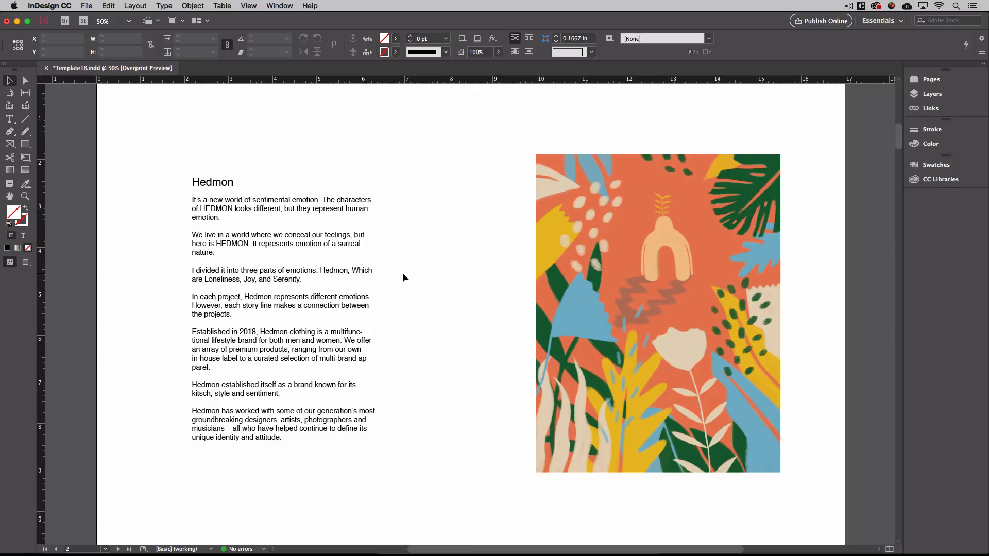
key(super+minus)
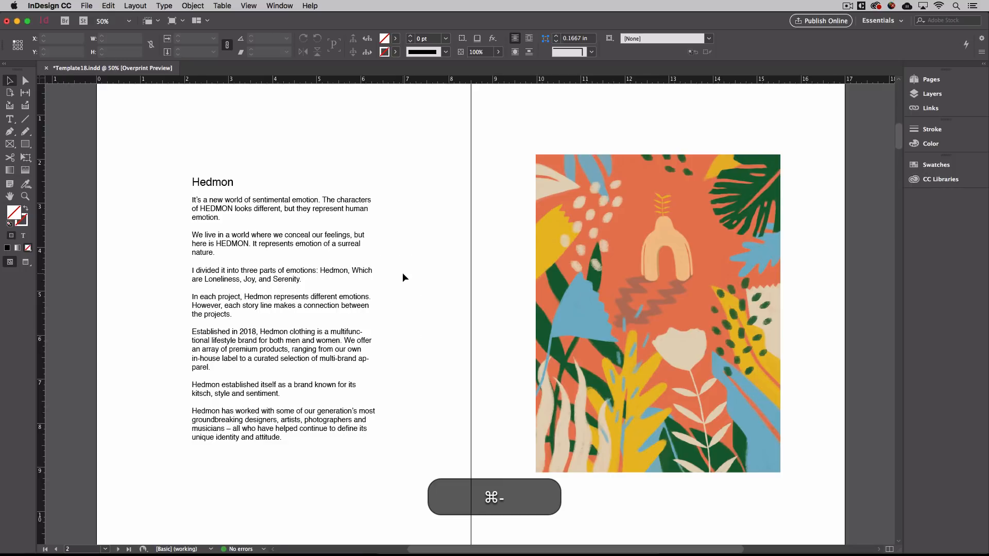
key(super+equal)
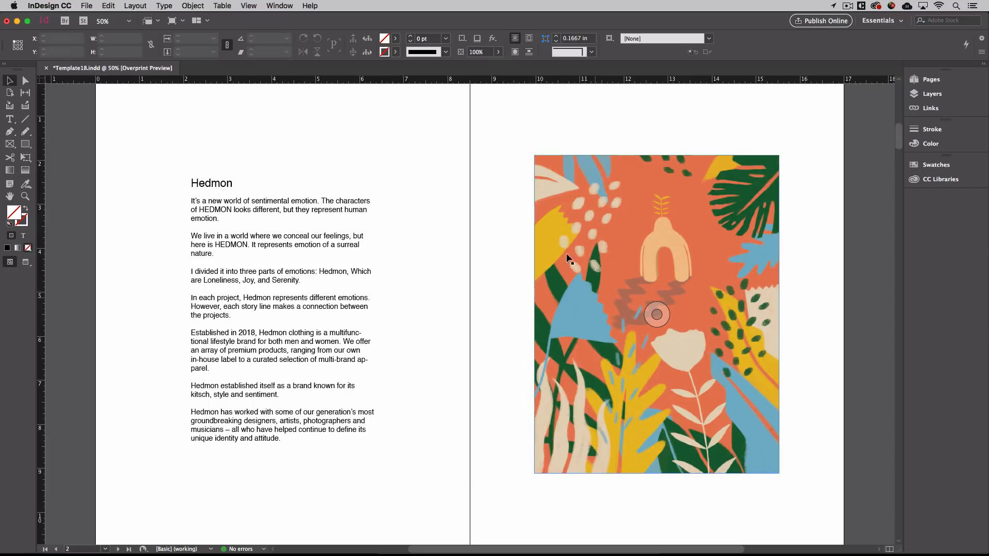
click(282, 5)
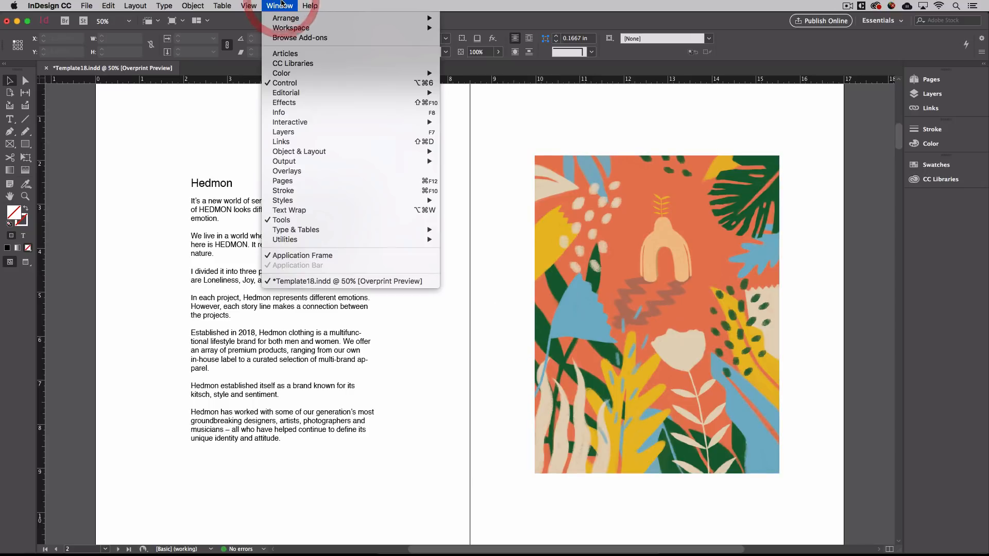
mouse_move(248, 6)
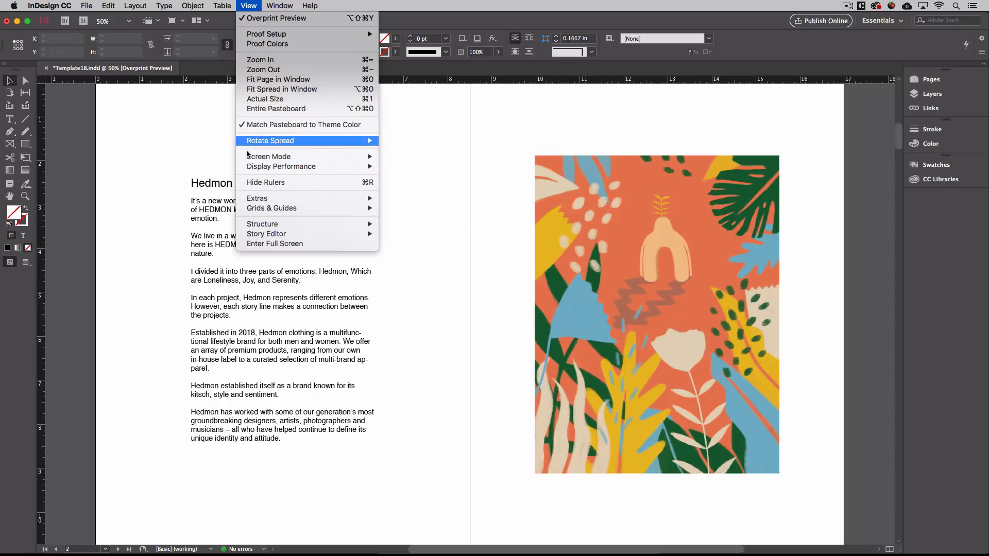
mouse_move(253, 167)
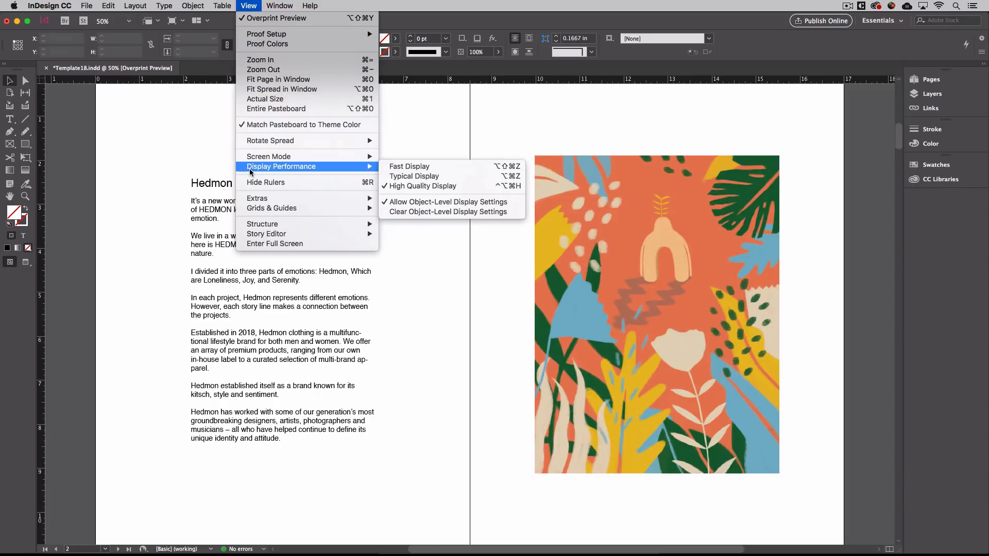
click(395, 168)
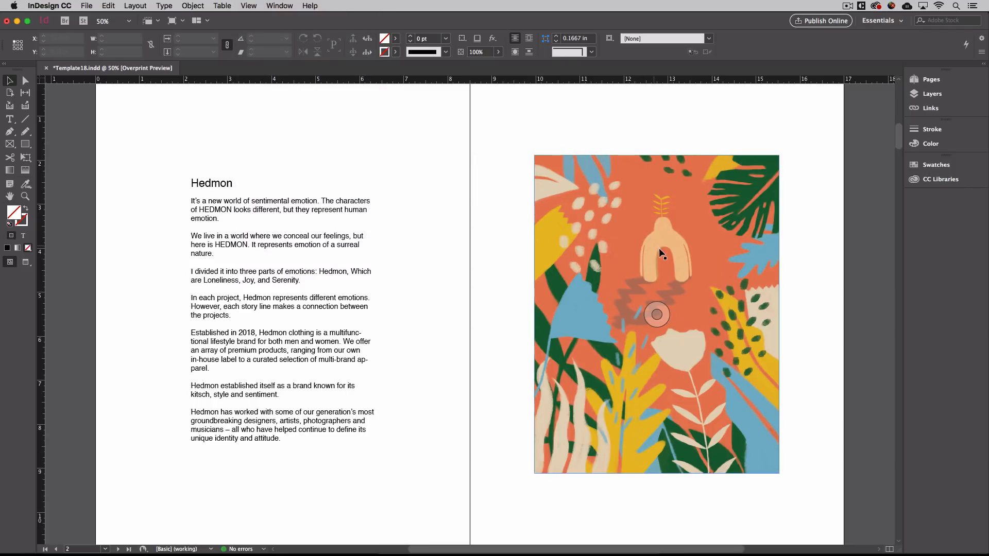
click(248, 6)
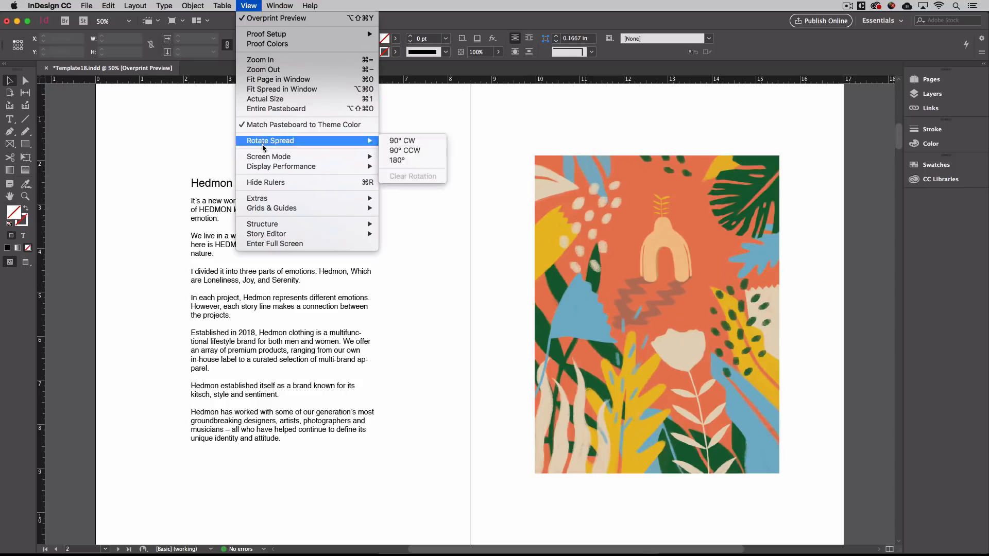
mouse_move(263, 169)
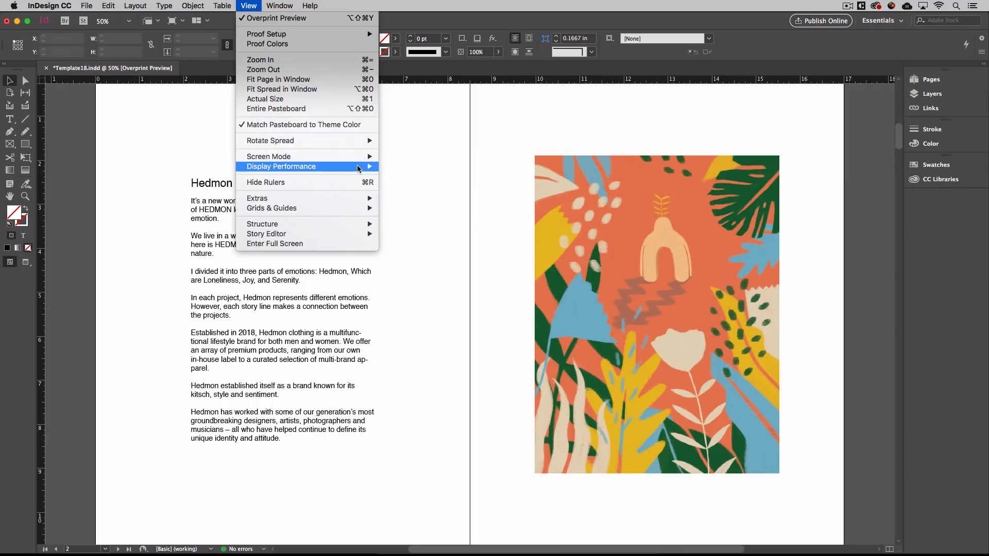
mouse_move(363, 166)
click(401, 187)
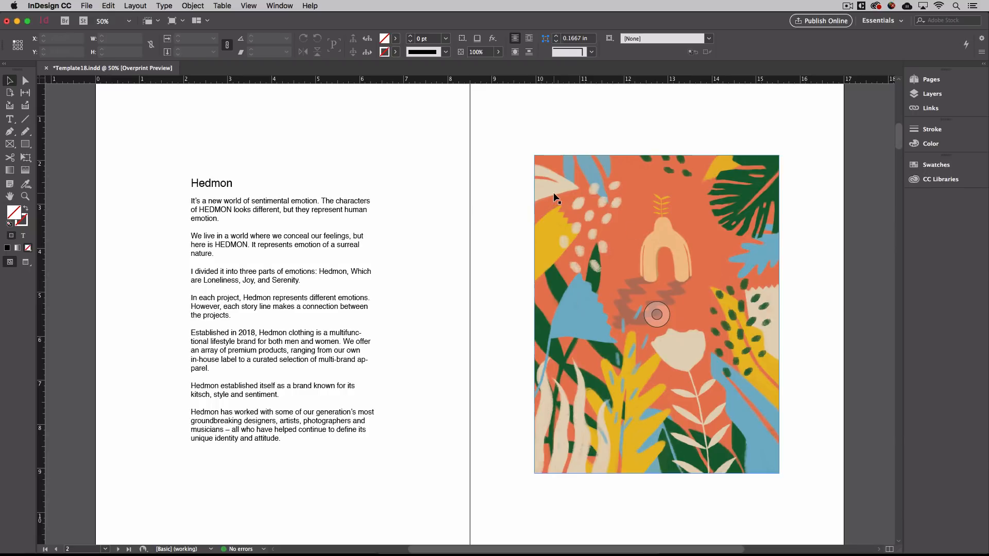
click(282, 5)
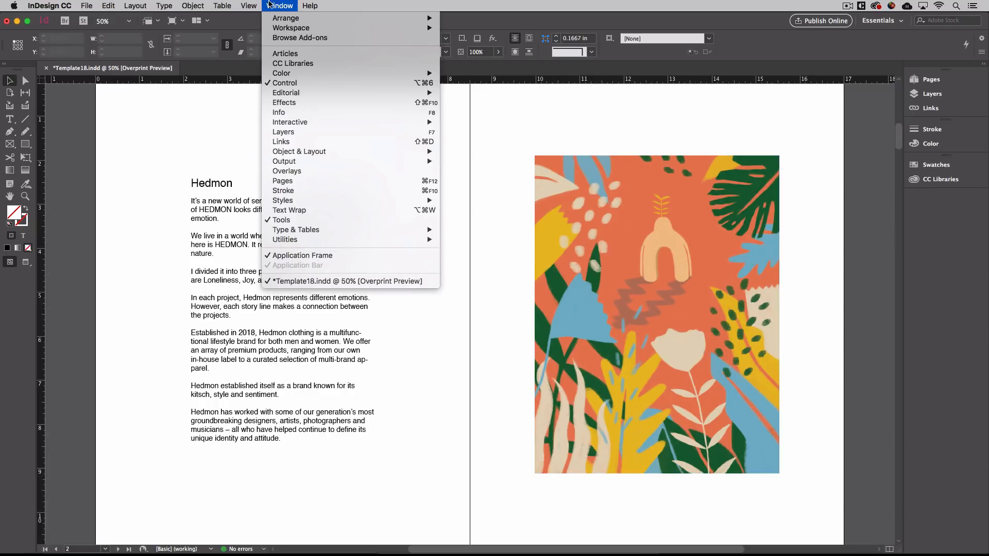
mouse_move(249, 6)
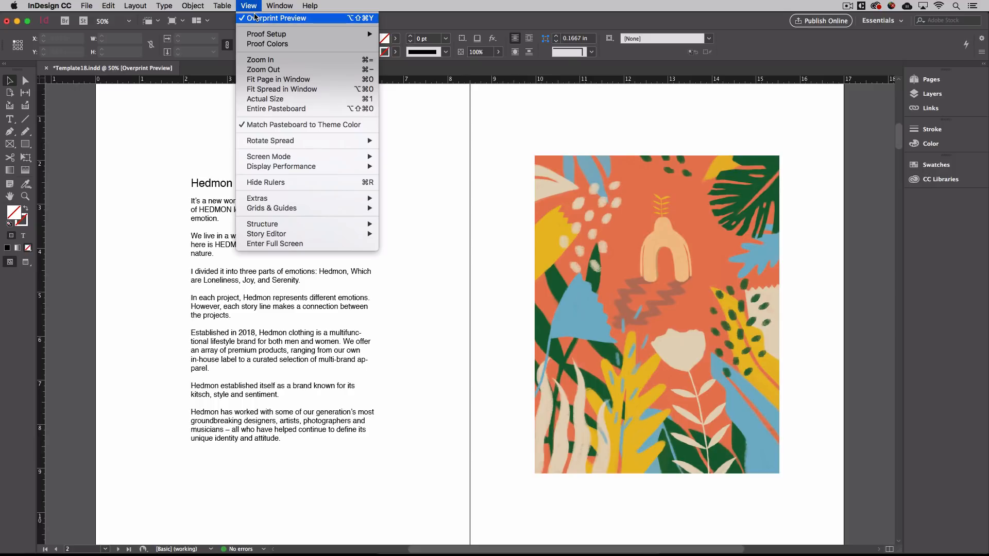
click(255, 17)
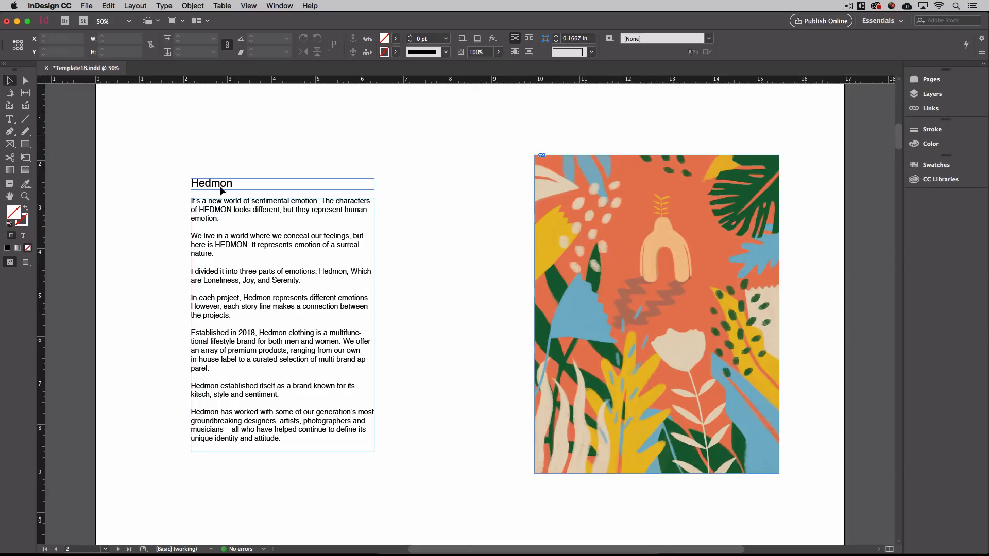
click(602, 324)
click(333, 319)
click(298, 183)
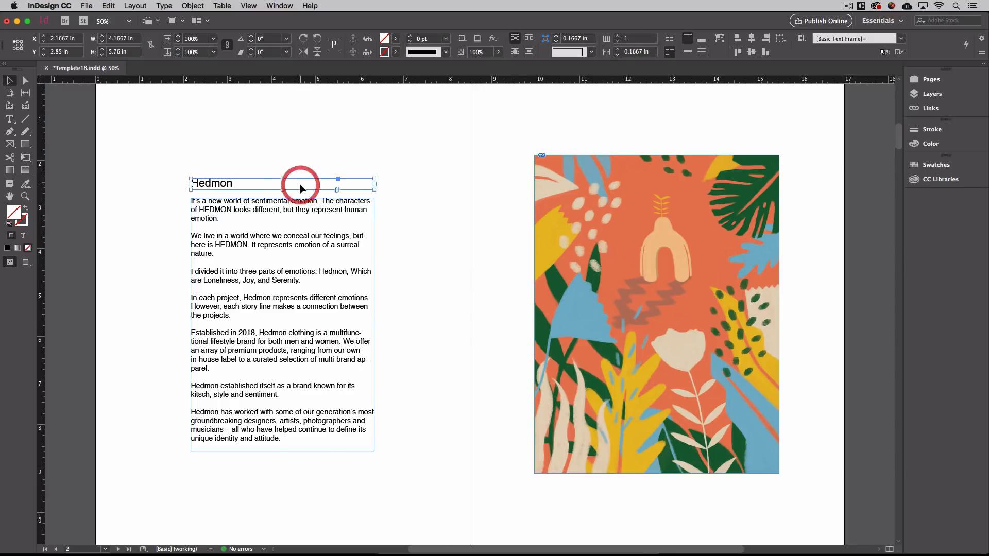
click(284, 126)
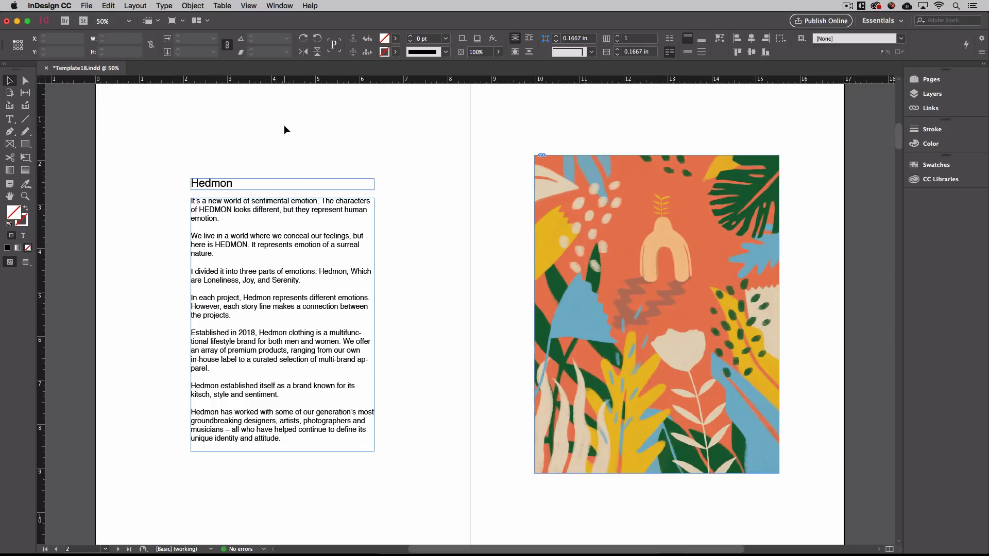
click(248, 6)
click(252, 18)
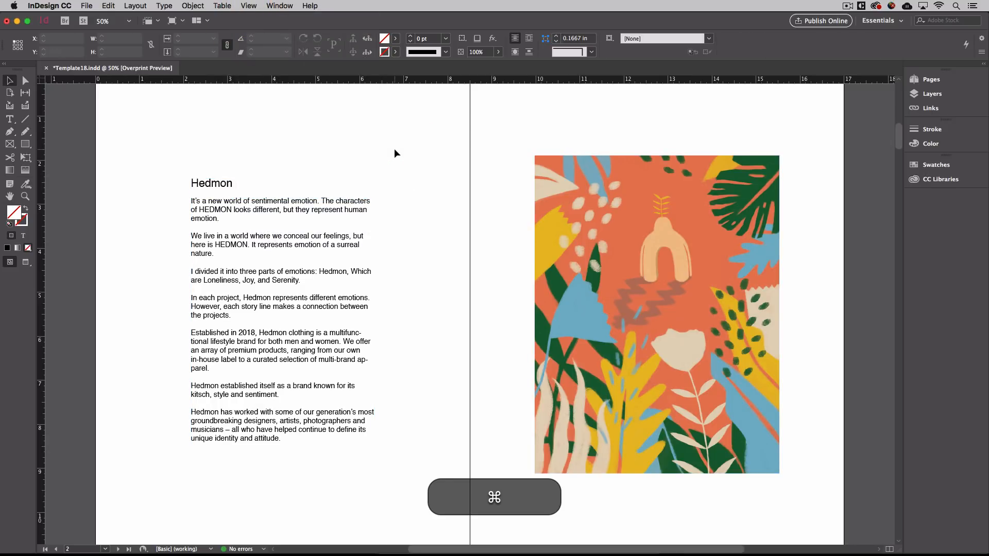
key(super+semicolon)
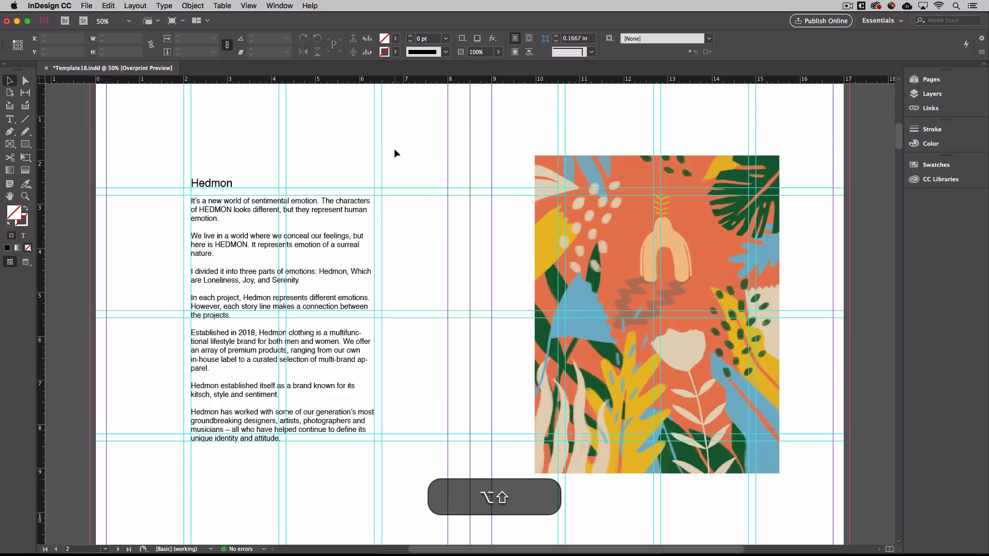
key(ctrl+alt+shift+y)
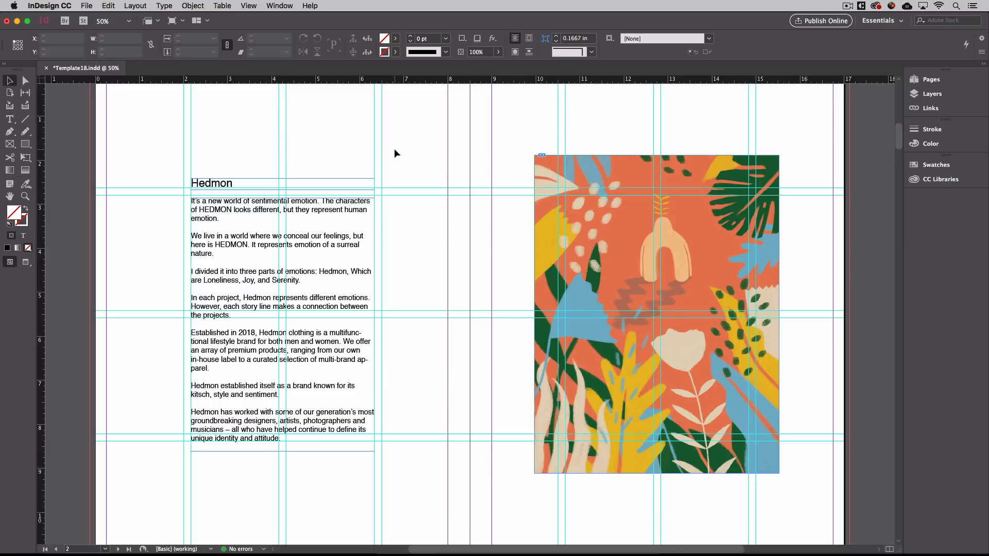
key(ctrl+alt+shift+y)
key(super+semicolon)
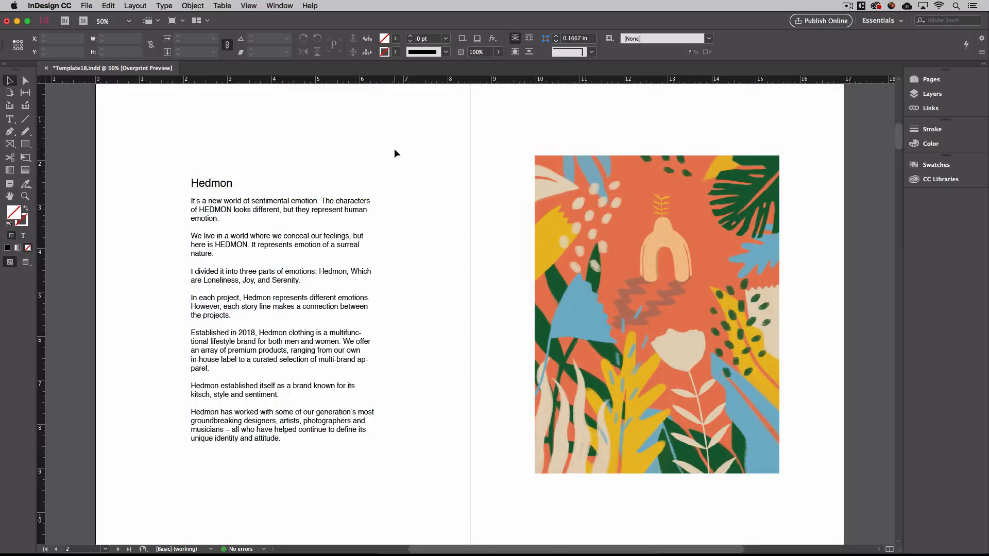
click(257, 5)
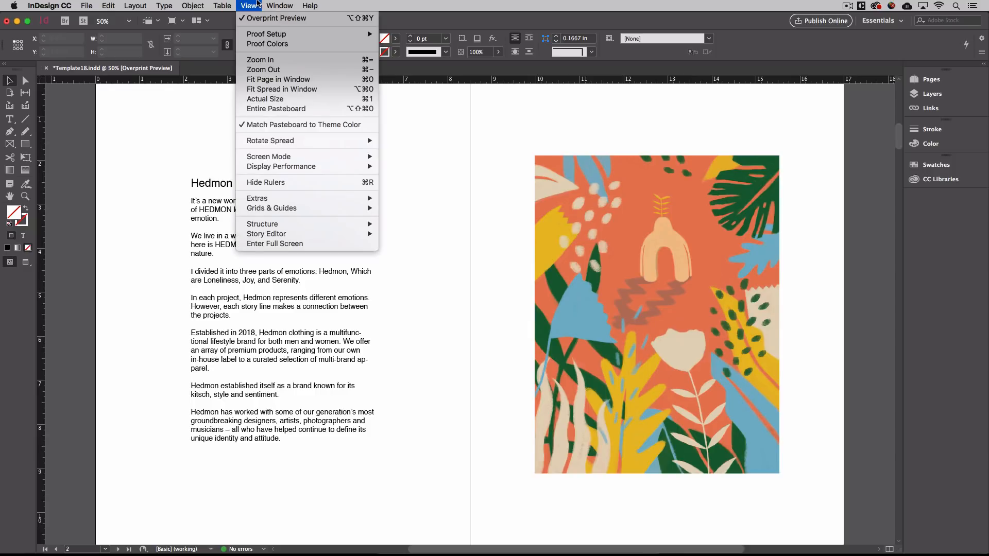
click(258, 5)
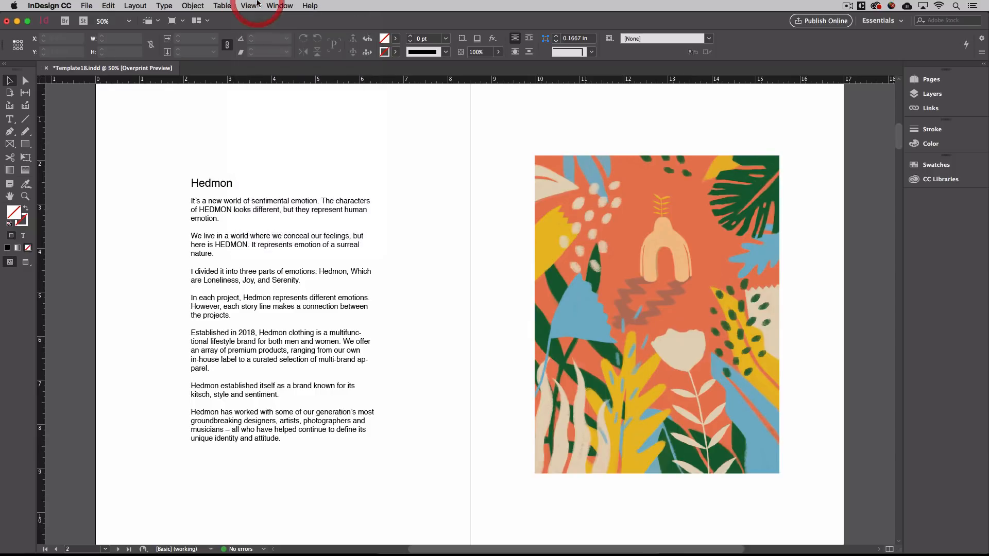
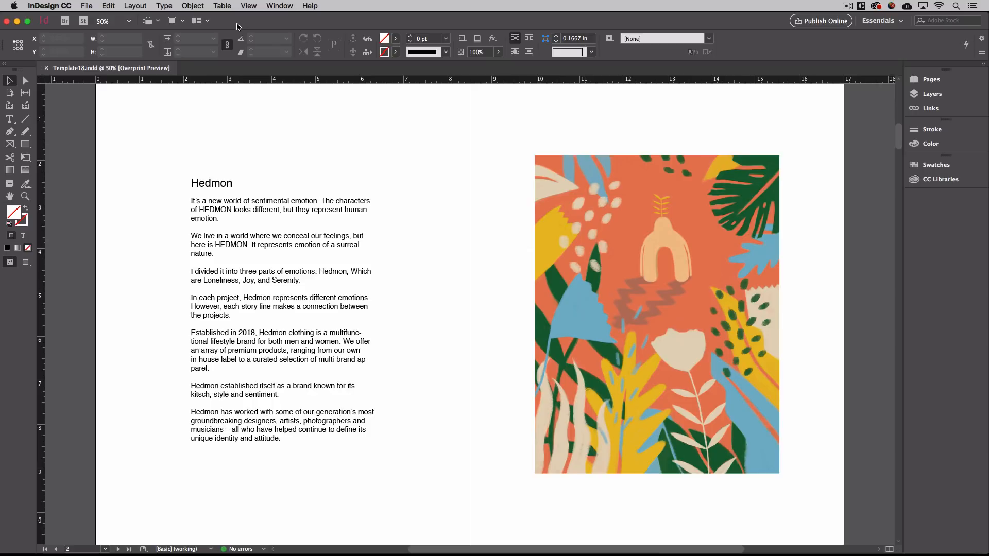
Save a copy into the BYOB folder, adding v1 to make Template18v1.indd.
click(87, 6)
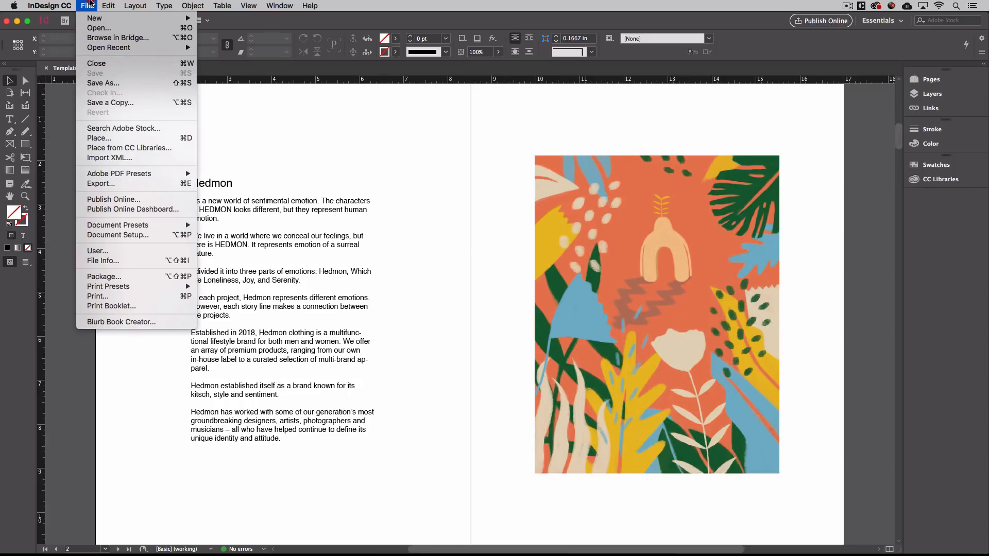
click(108, 84)
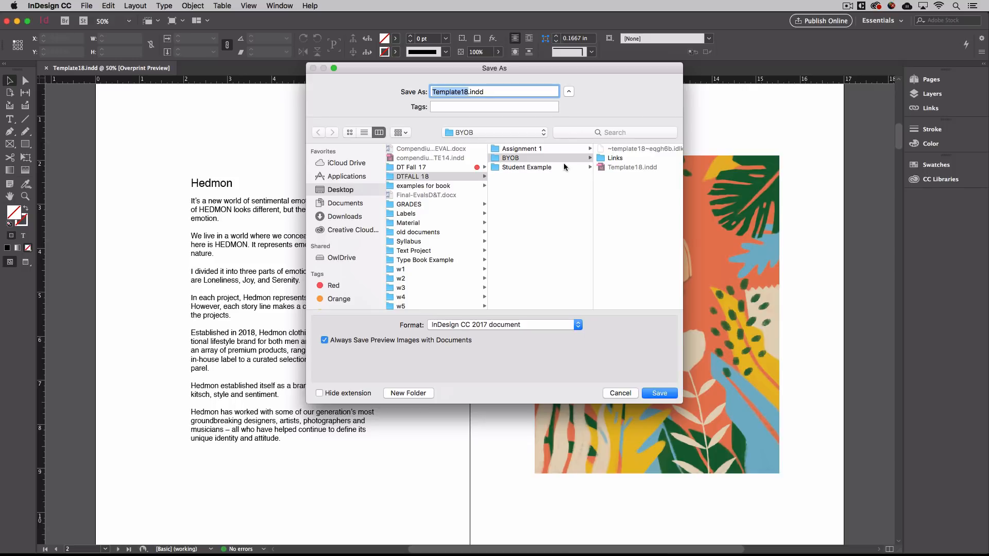
click(546, 160)
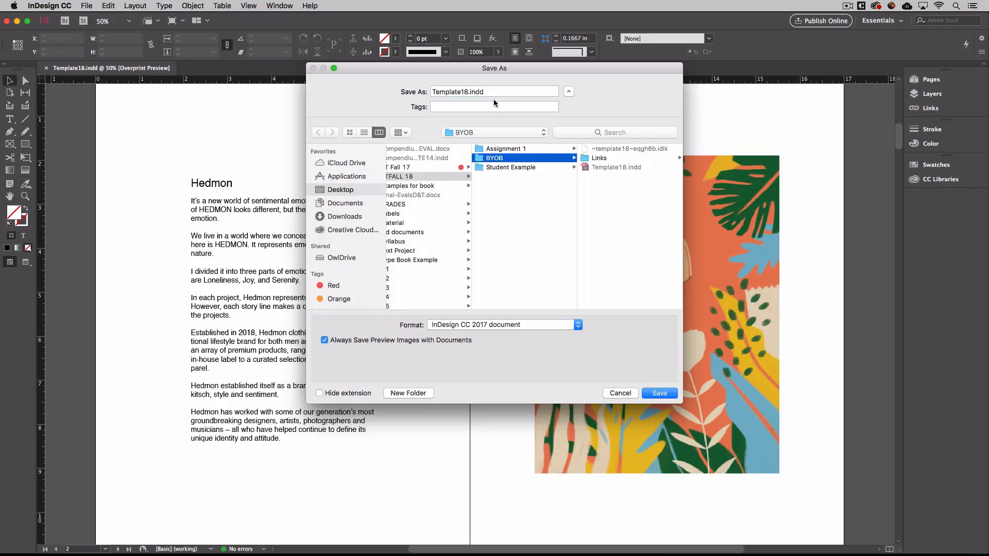
click(468, 92)
text(v1)
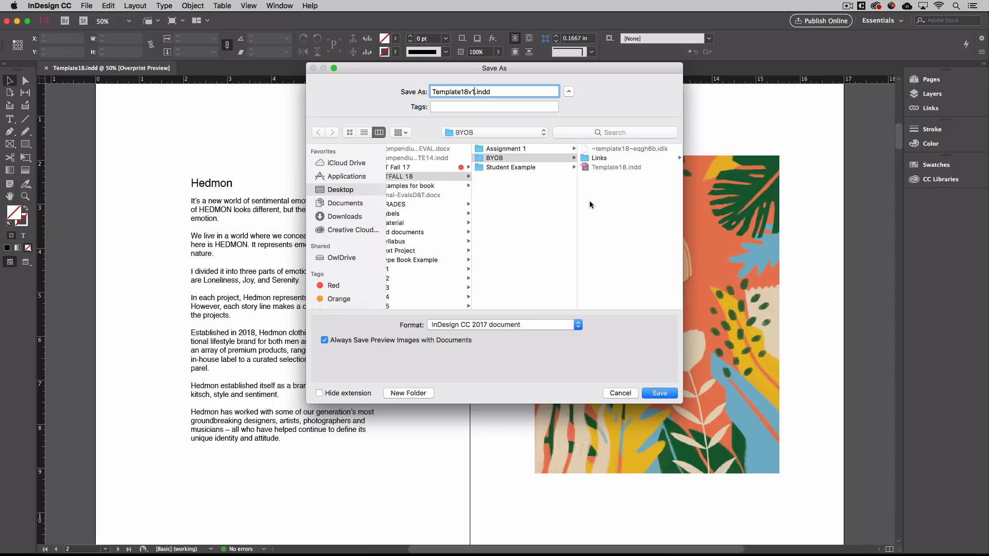
click(659, 393)
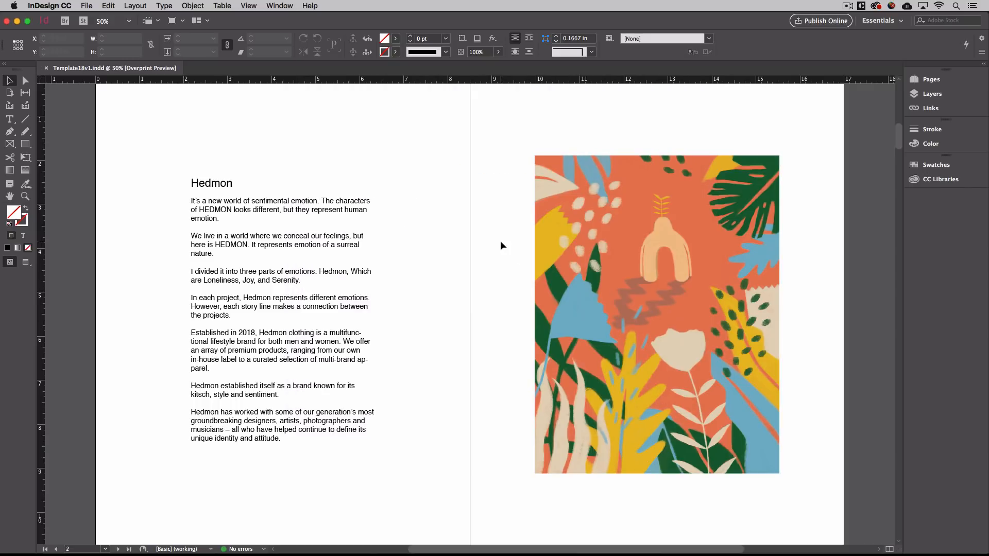
Start a PDF export using the [Smallest File Size] Adobe PDF preset.
click(86, 5)
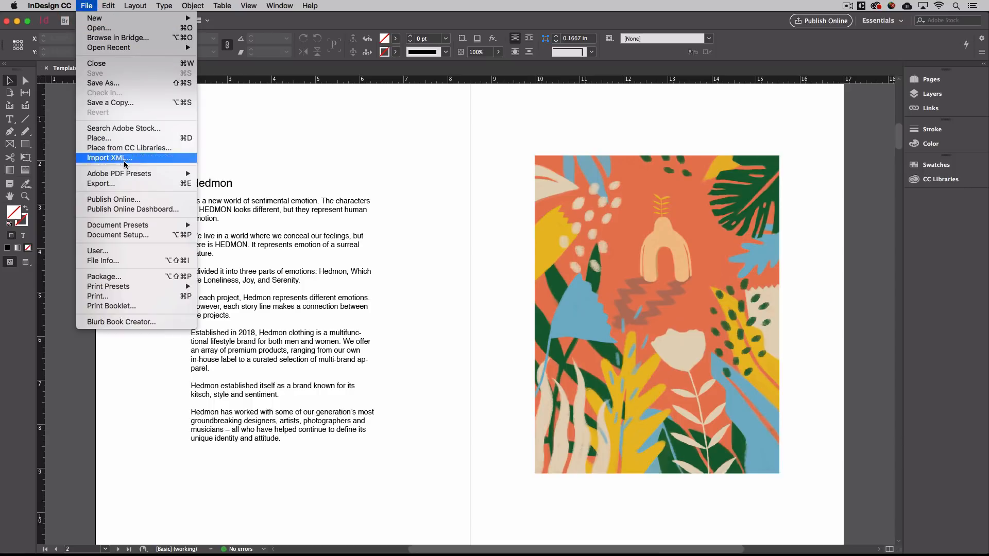
mouse_move(130, 178)
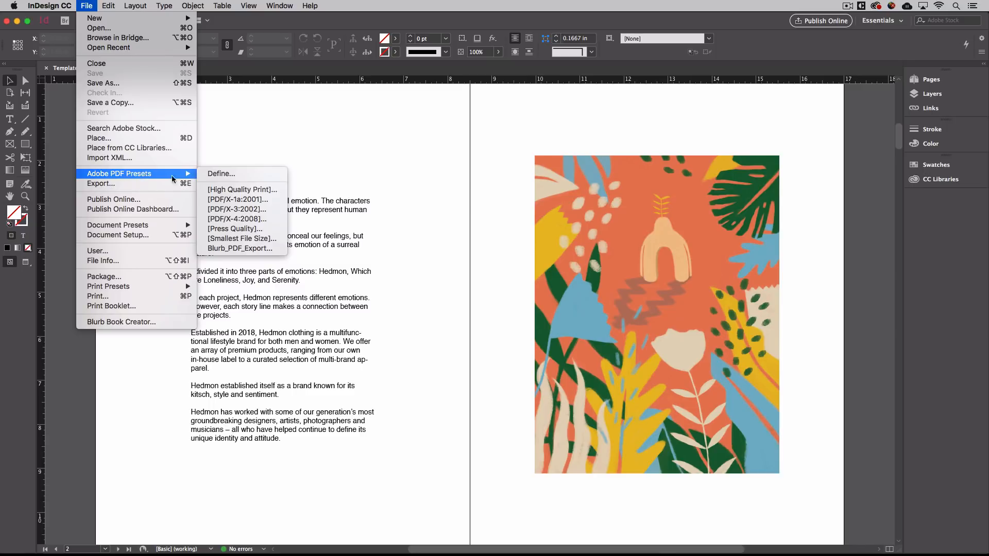
click(253, 239)
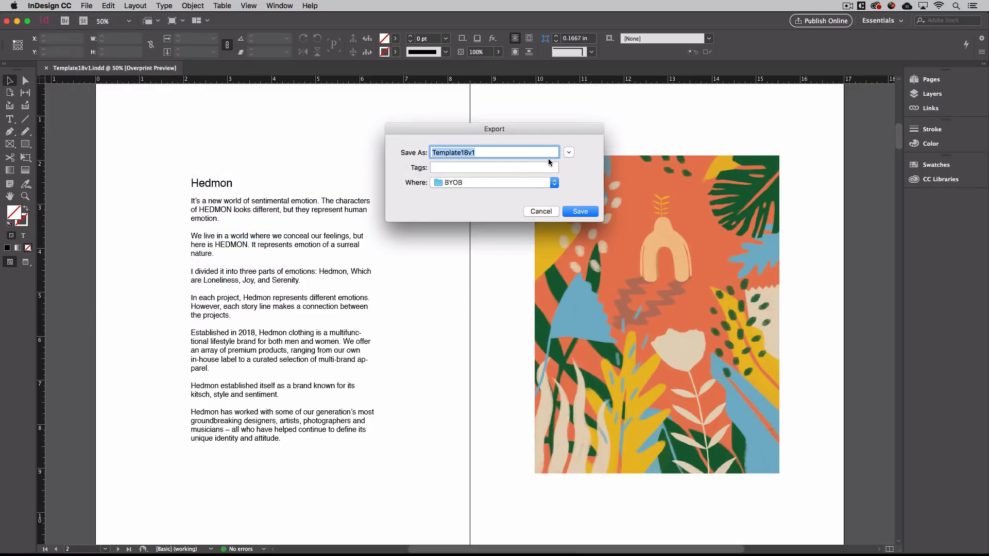
Target the BYOB folder, show the .pdf extension, and select the Template18v1 name part.
click(568, 153)
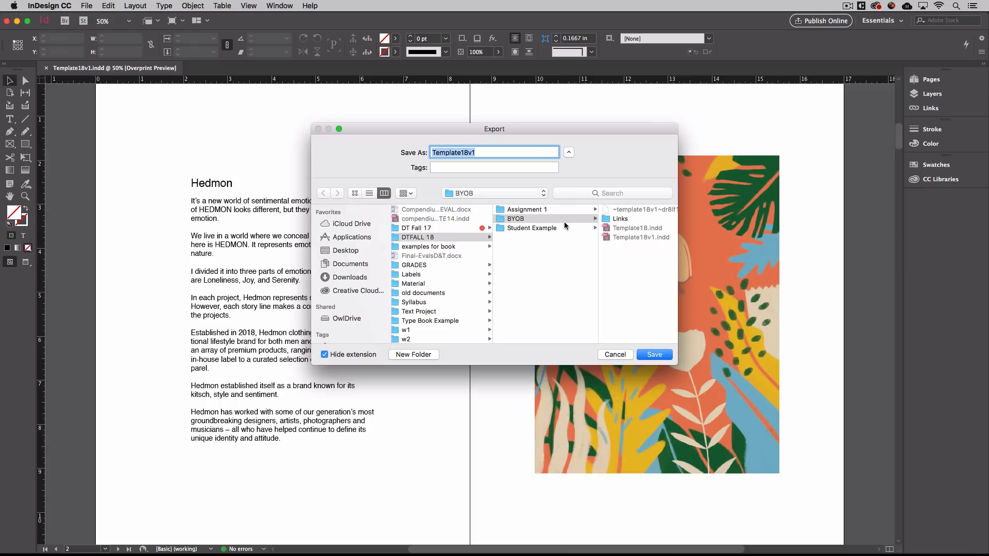
click(565, 222)
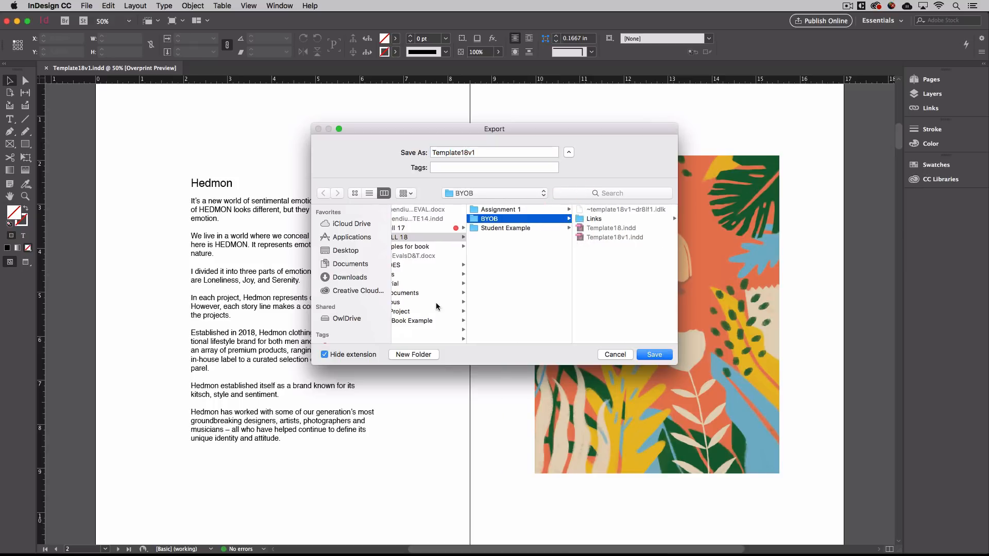
click(325, 354)
double_click(456, 153)
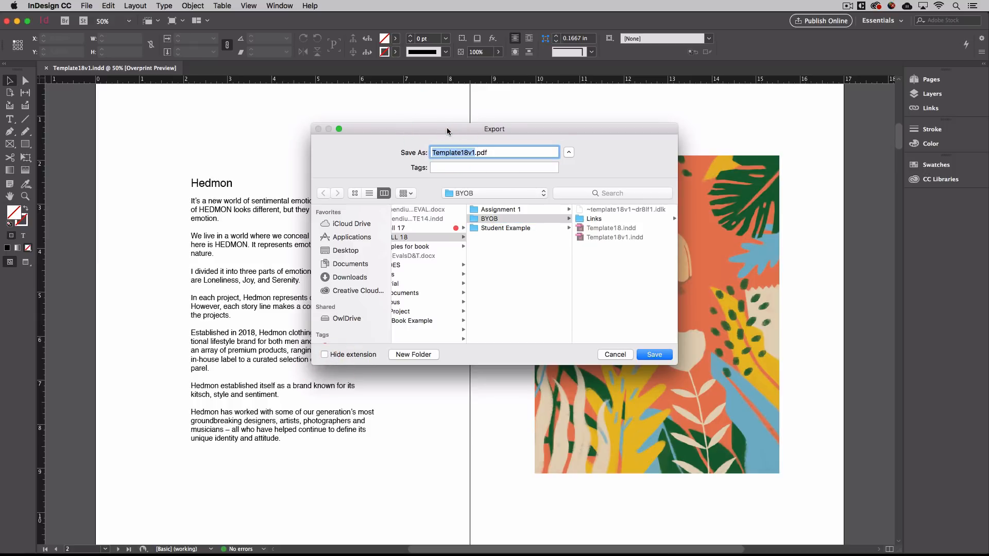
key(super+Tab)
key(super+Tab)
key(super+Tab)
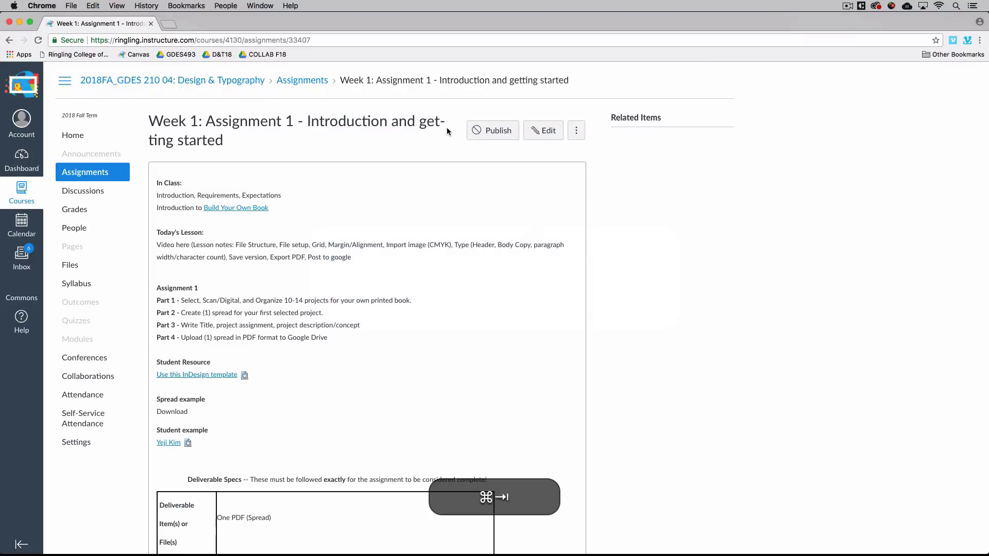
Copy _a1_bookV1.pdf from Canvas's Deliverable Specs File Name(s) column, then return to InDesign.
scroll(459, 299, down, 10)
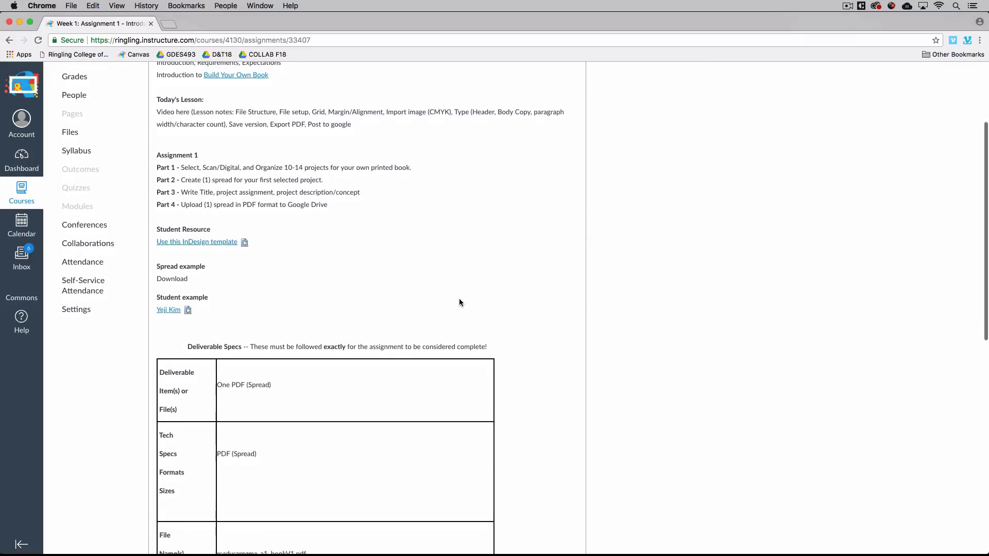
scroll(459, 302, down, 2)
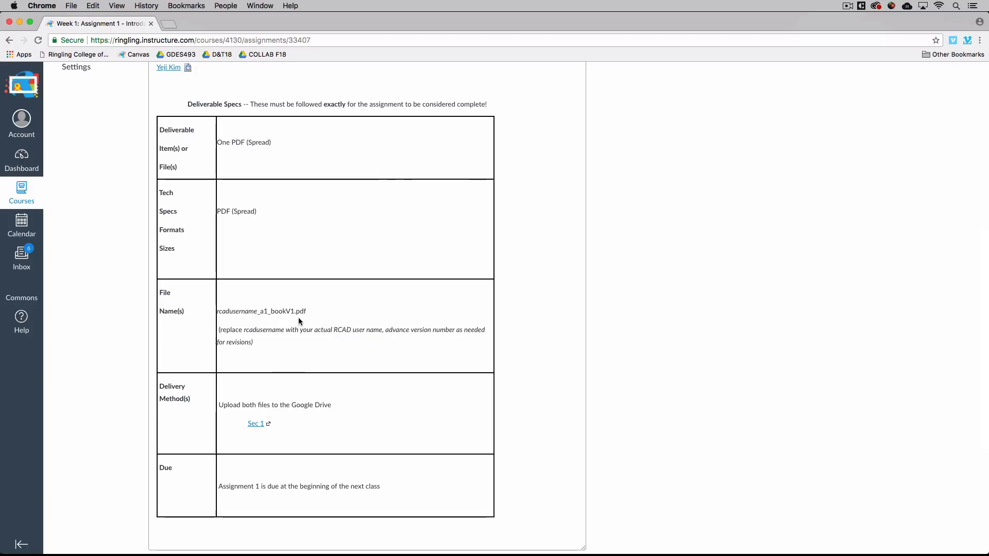
drag(308, 312, 258, 312)
key(super+c)
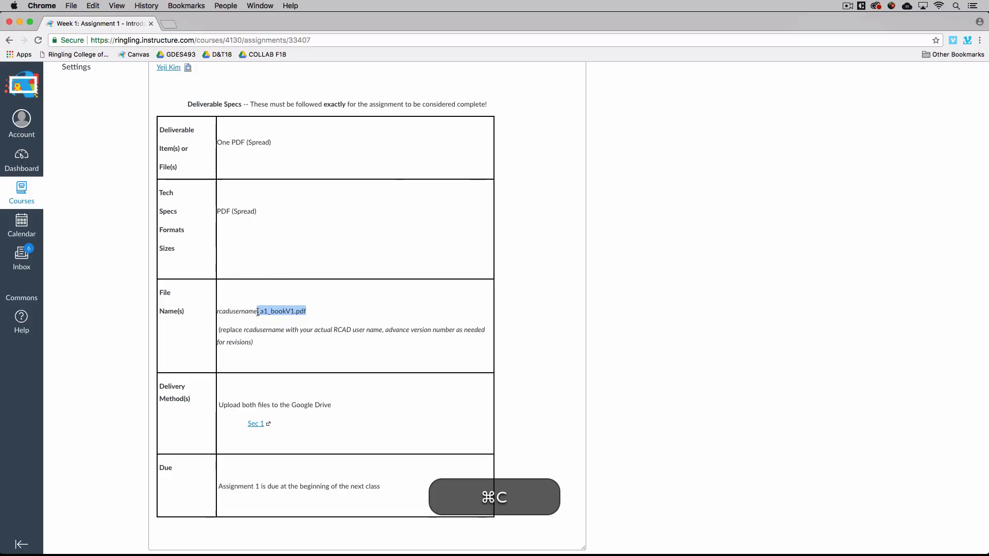
key(super+Tab)
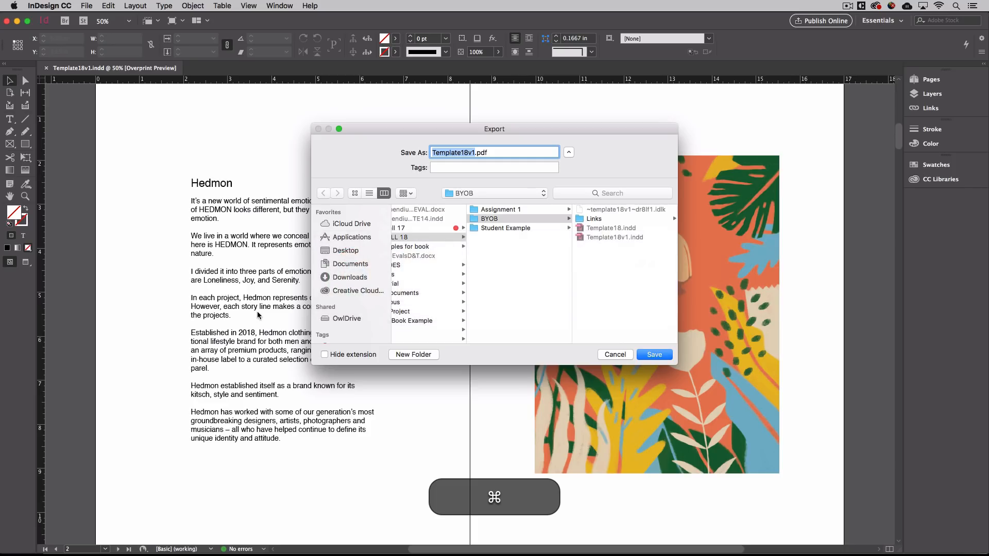
Rename the PDF to the student's name prefix plus _a1_bookV1.pdf, removing the duplicate extension.
click(474, 155)
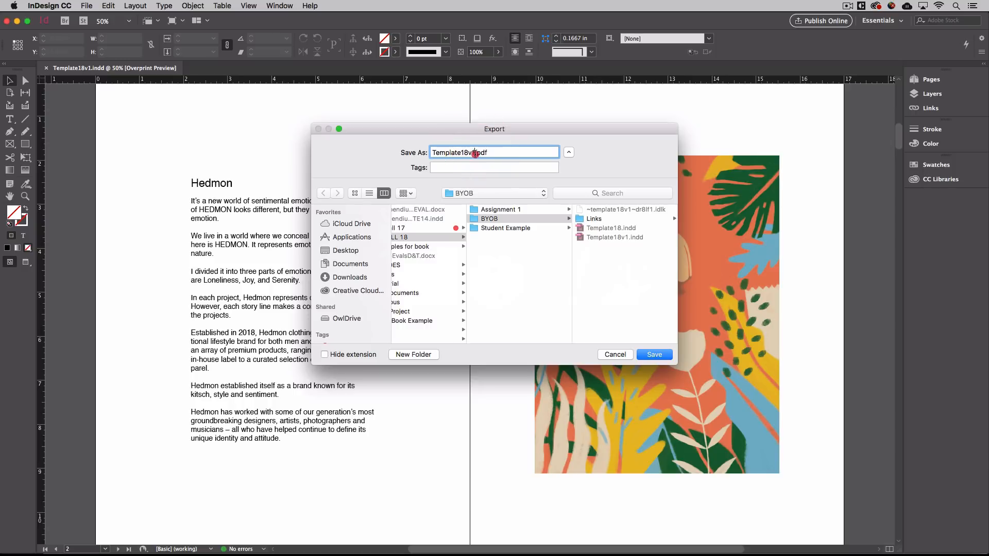
drag(474, 154, 417, 148)
key(super+v)
click(432, 153)
click(506, 154)
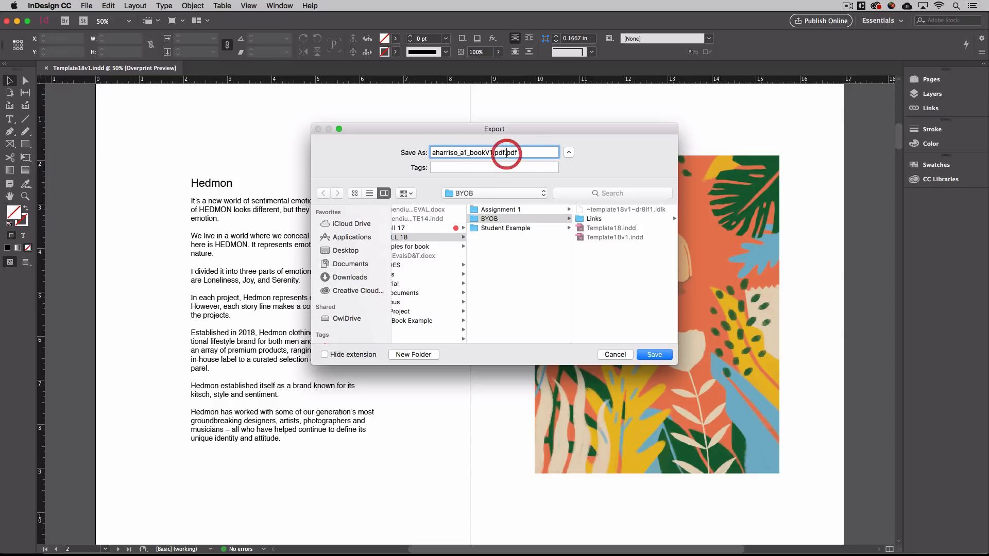
key(BackSpace)
key(BackSpace)
key(BackSpace)
key(BackSpace)
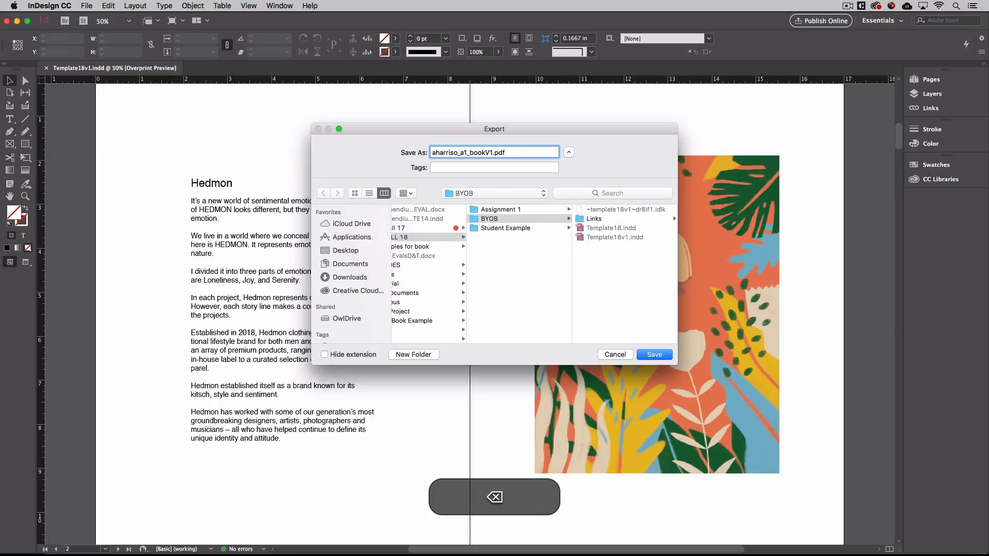
Confirm the export name and dismiss the Blurb plug-in notice with 'Don't show again' ticked.
click(645, 355)
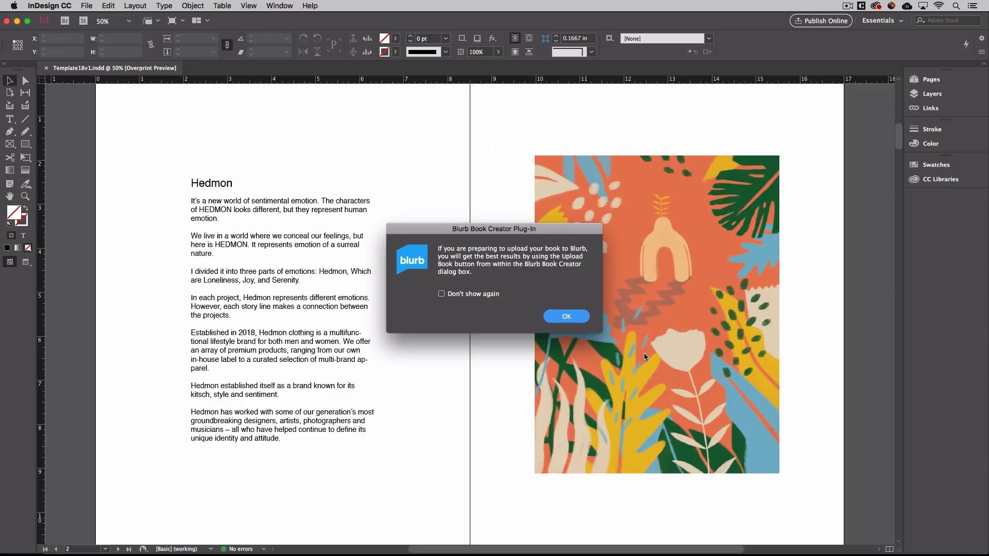
click(442, 295)
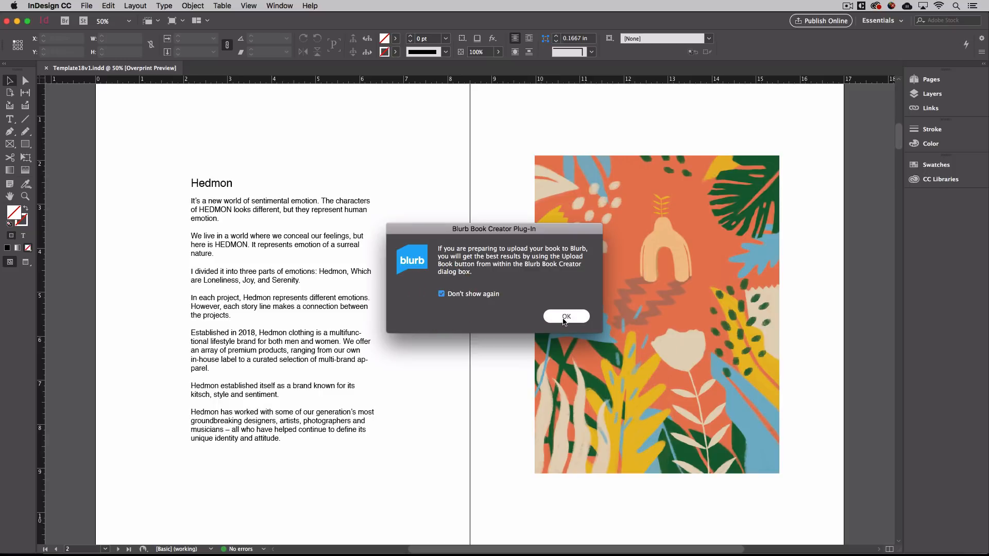
click(565, 316)
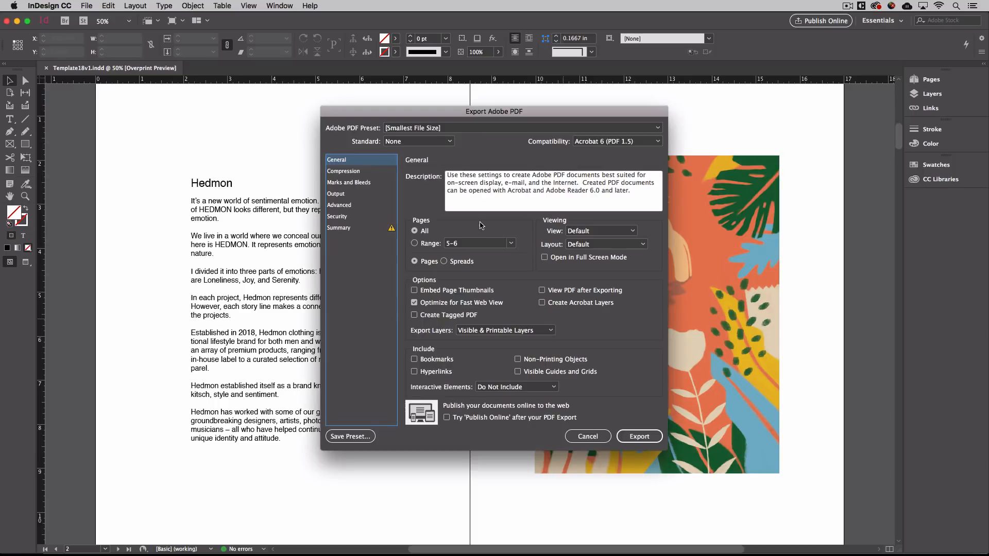
Export the PDF with Pages set to All.
click(417, 233)
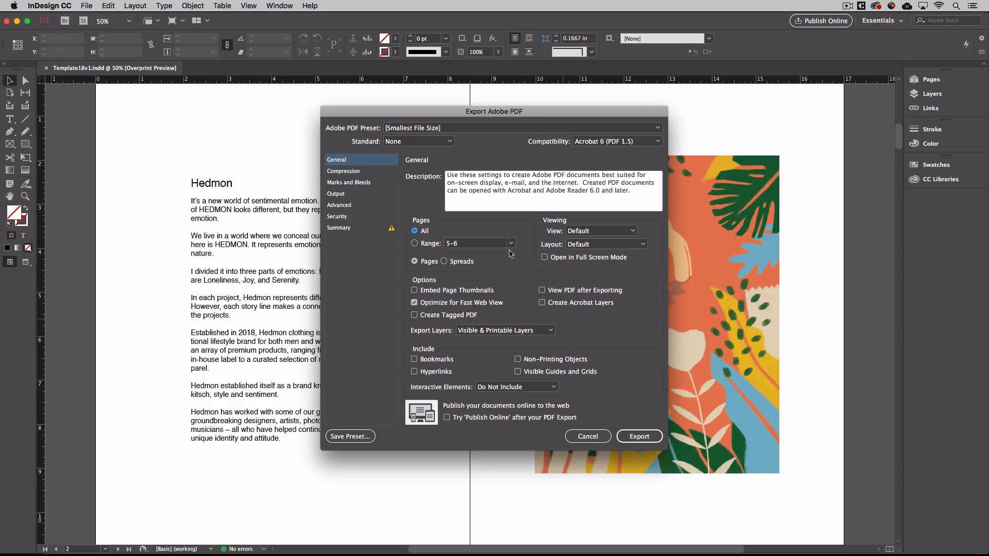
click(635, 436)
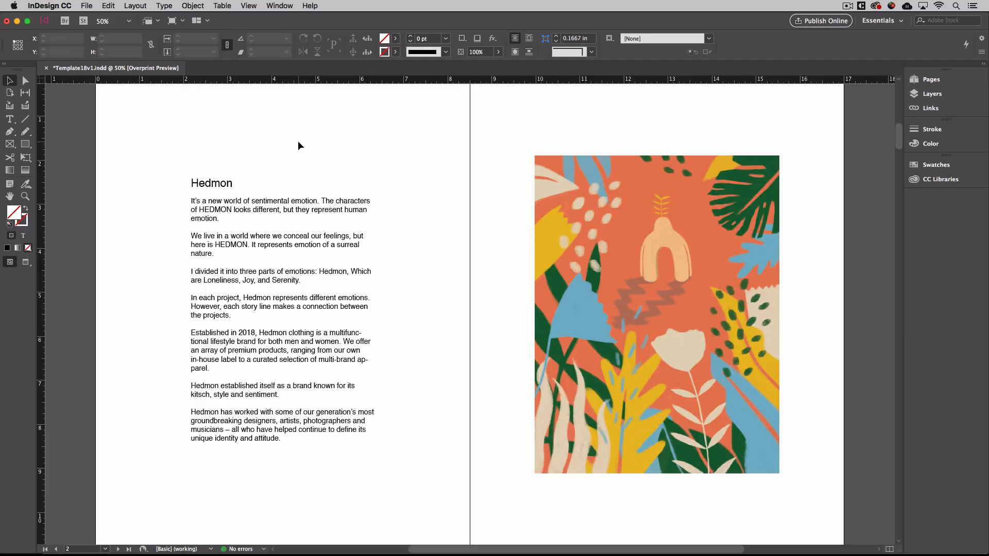
Hide InDesign, follow Canvas's 'Sec 1' link to the Drive a1 folder, and shrink Chrome.
key(super+h)
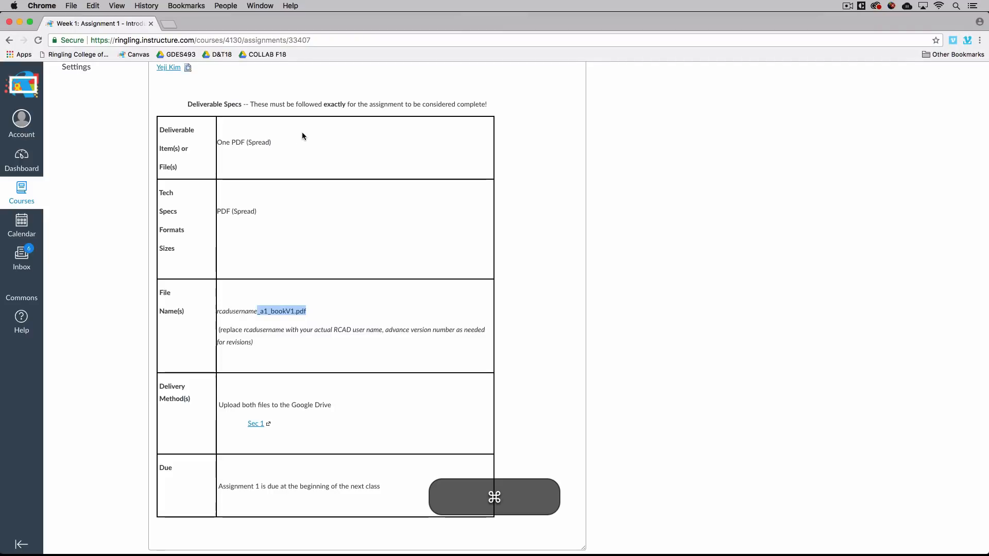
click(256, 424)
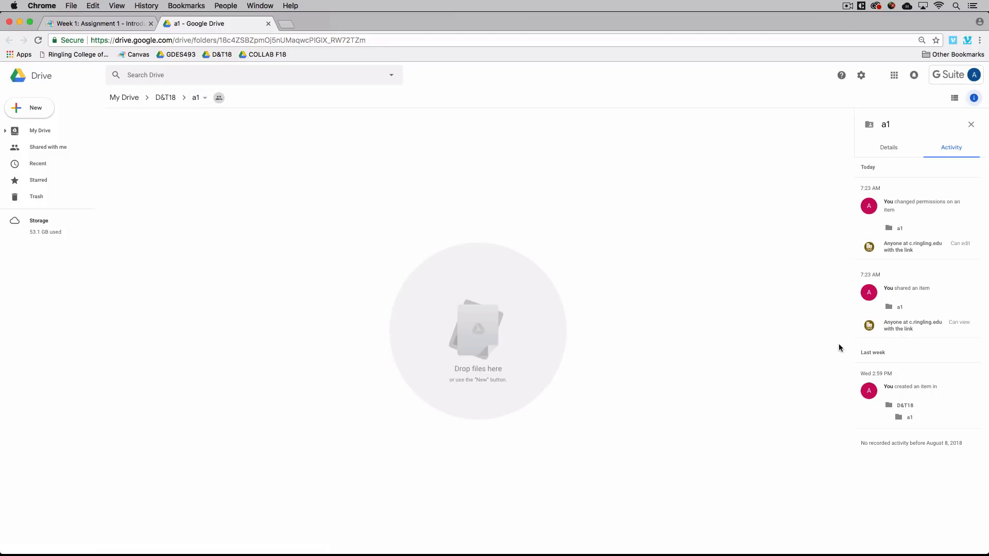
drag(986, 548, 673, 493)
Hide the video editor, Finder and text editor windows, leaving the Drive page visible.
click(782, 309)
key(super+h)
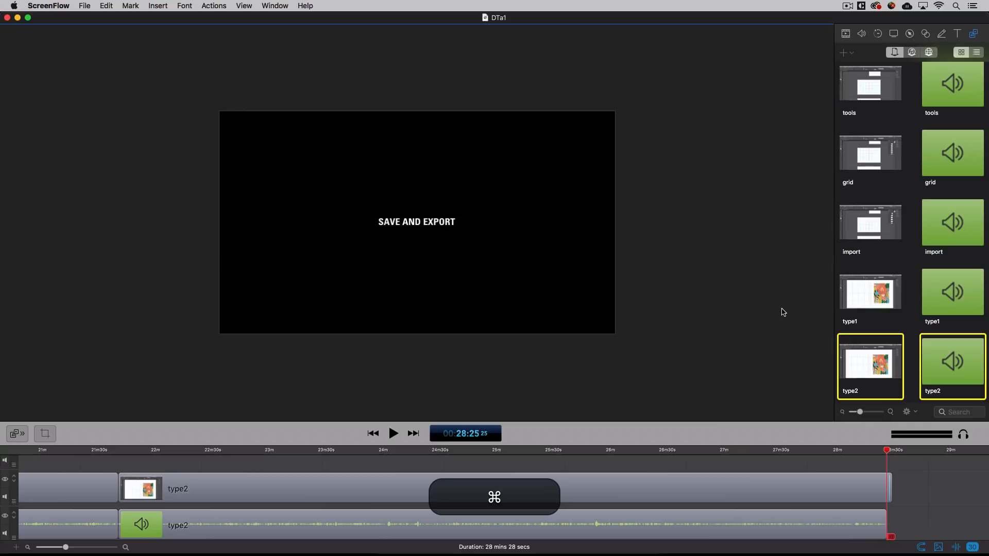
click(781, 238)
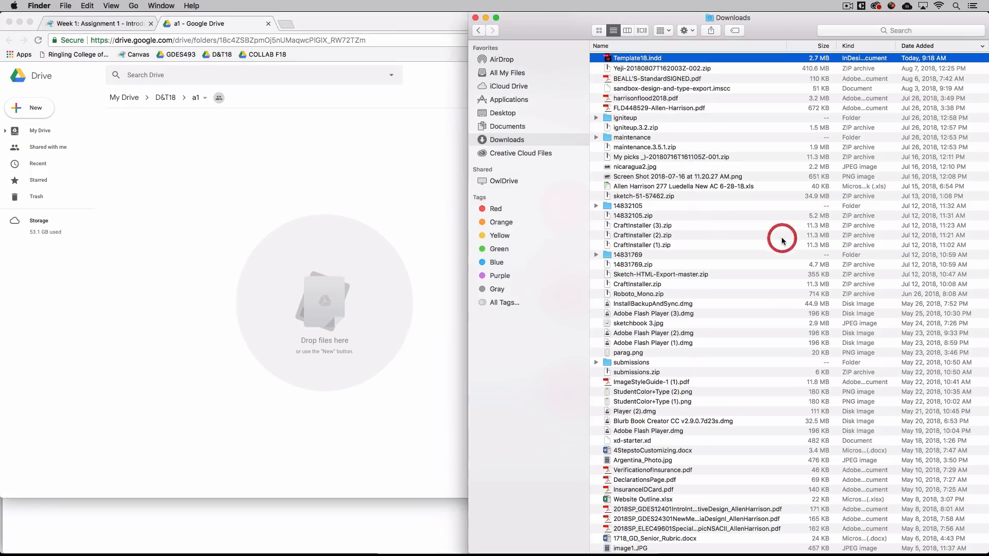
key(super+h)
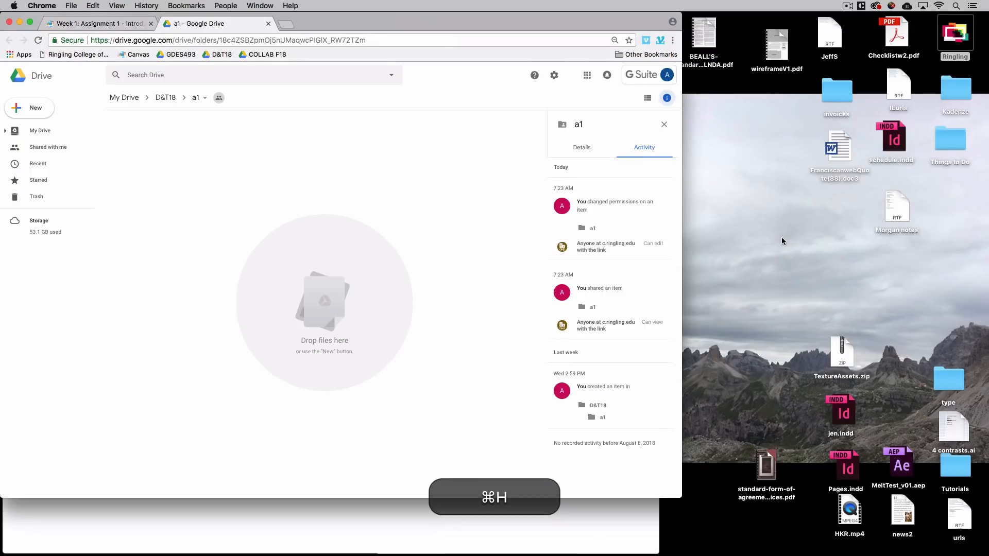
click(592, 506)
key(super+h)
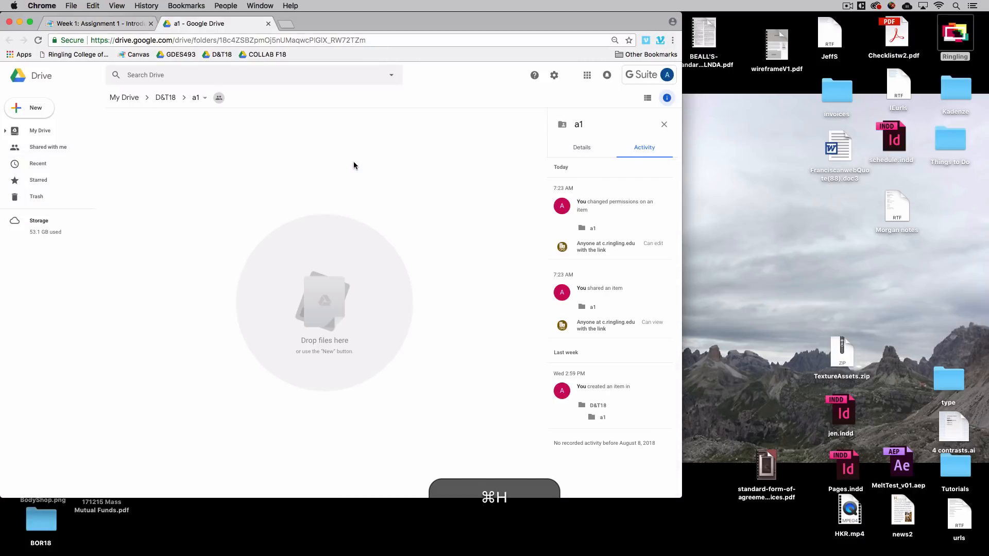
drag(373, 26, 377, 2)
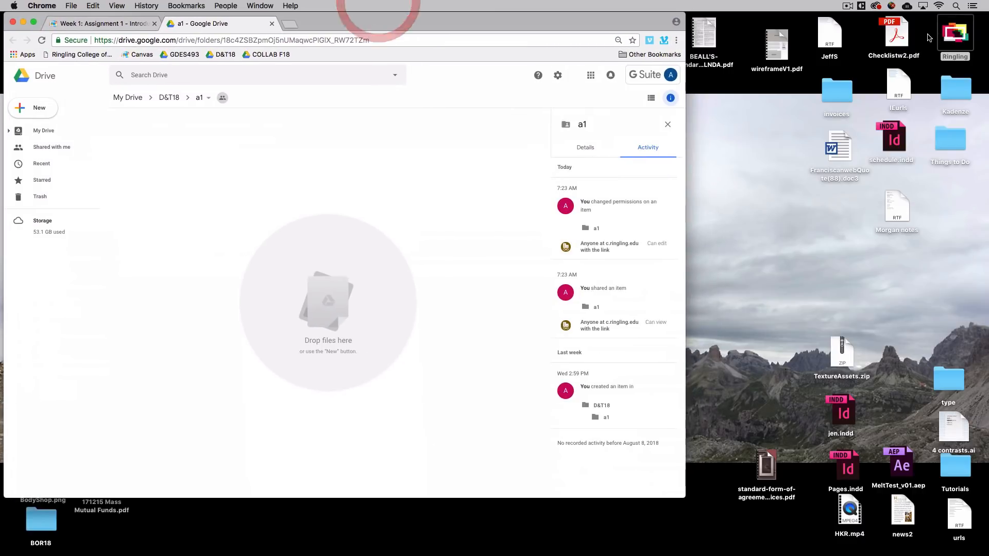
Place the DTFALL 18 folder beside Drive and drag the exported PDF into the a1 folder.
click(958, 36)
click(819, 22)
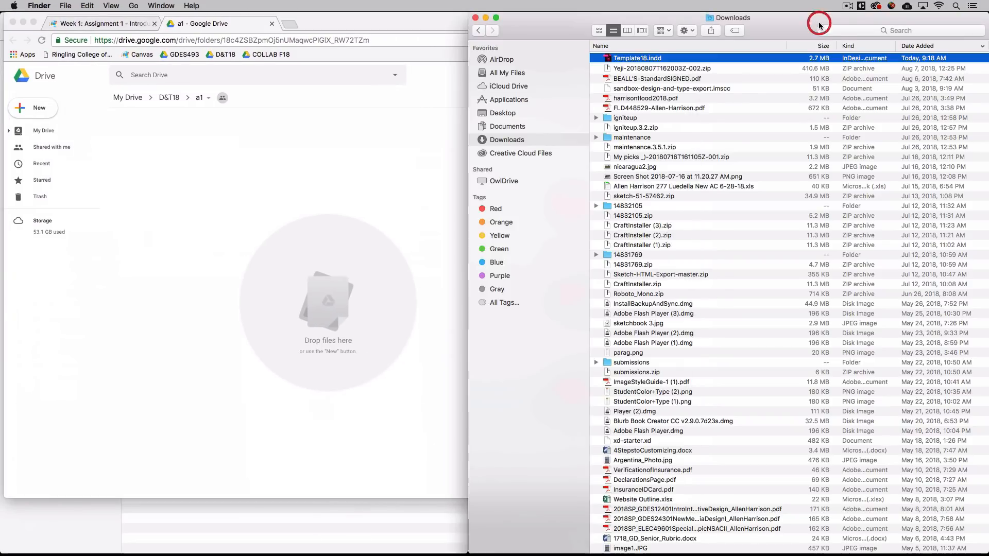
click(412, 513)
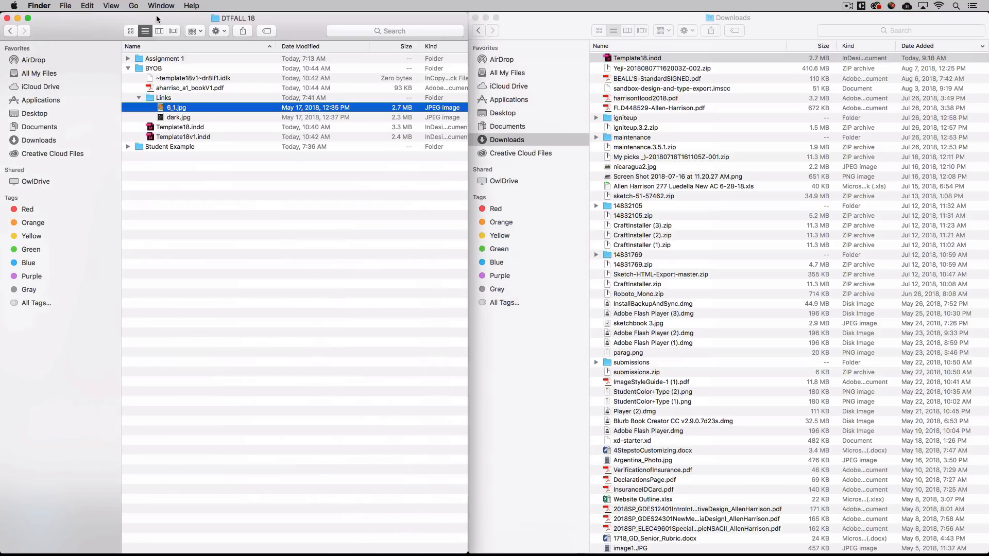
drag(153, 22, 659, 24)
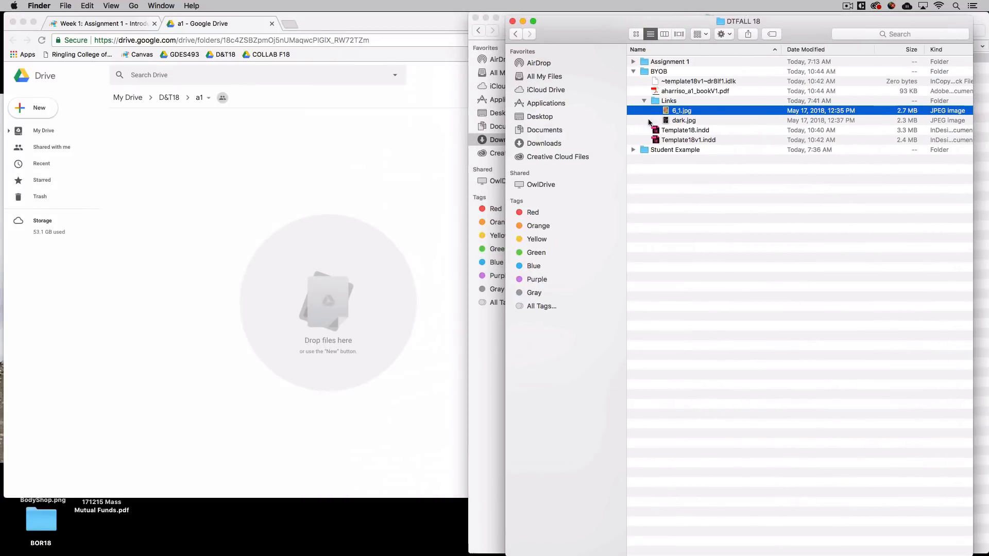
click(644, 101)
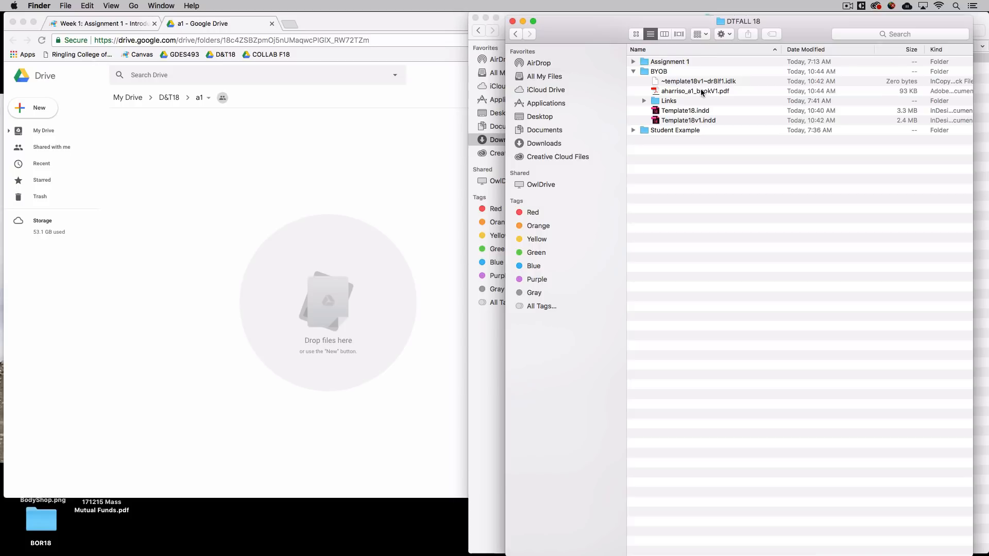
drag(656, 94, 354, 235)
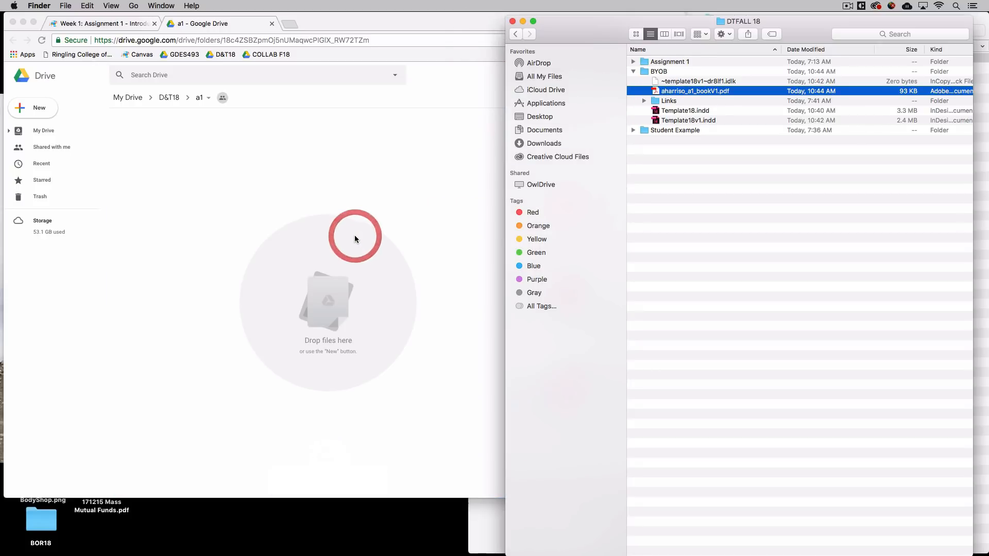
click(407, 228)
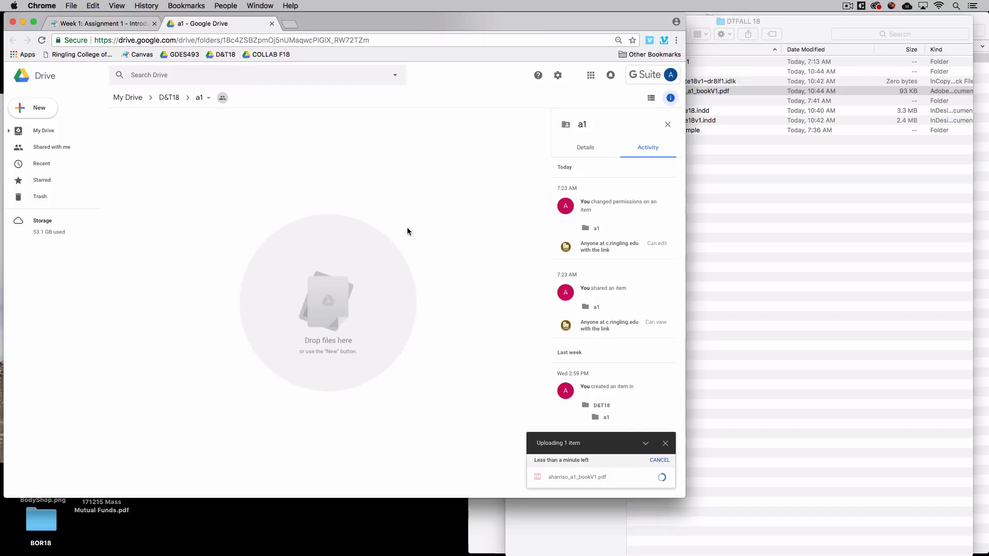